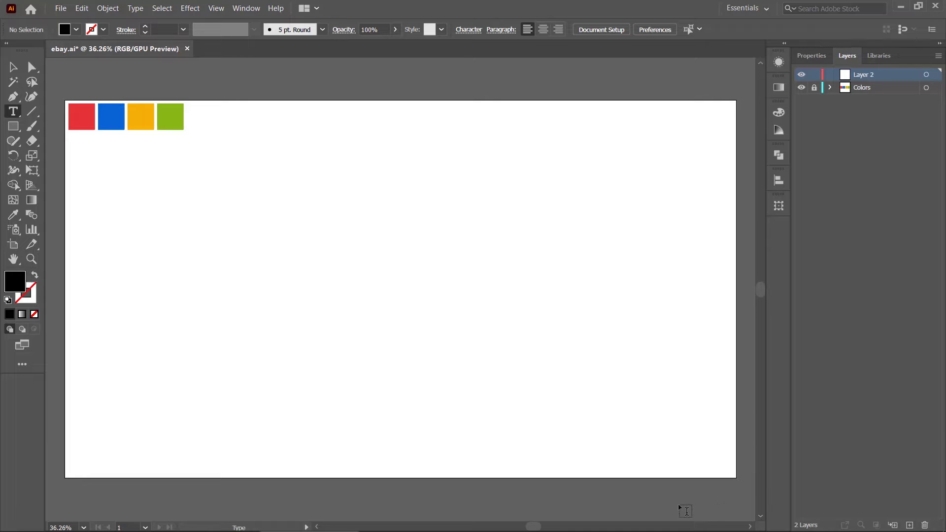
- Type 'ebay' on the artboard as a new text object and select it
{"action": "left_click", "coordinate": [245, 309]}
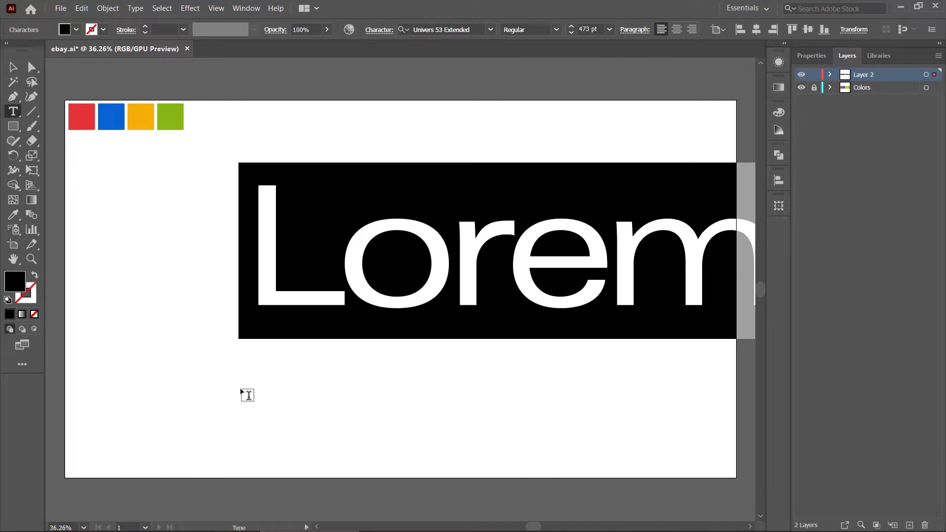
{"action": "type", "text": "ebay"}
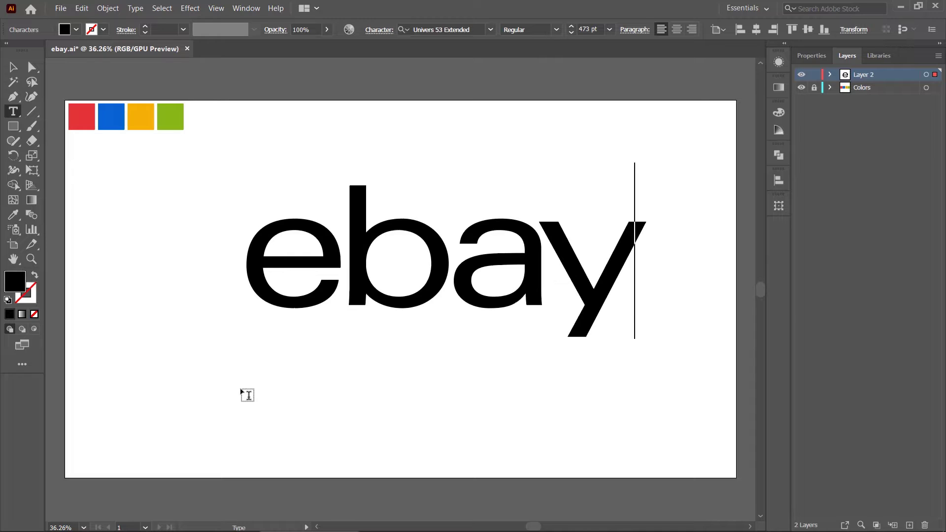
{"action": "key", "text": "ctrl+a"}
{"action": "left_click", "coordinate": [11, 72]}
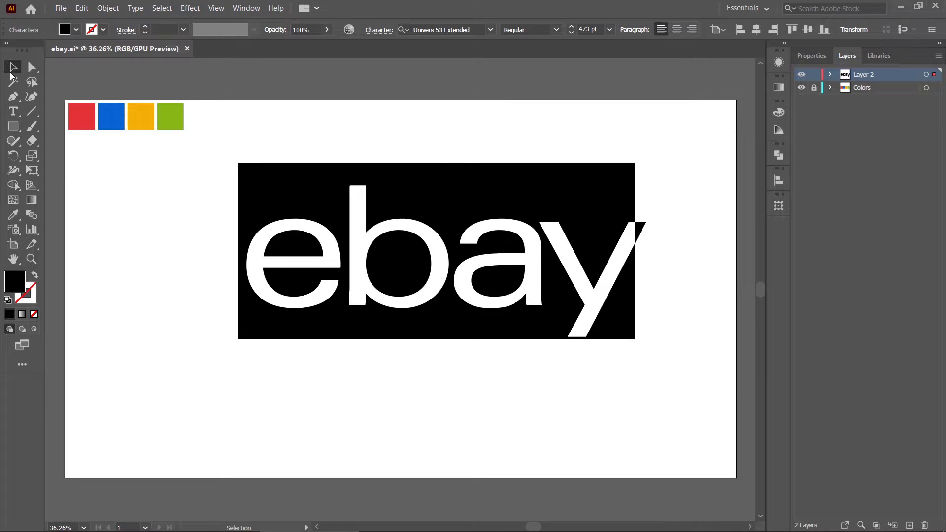
- Center-align the text and centre it horizontally and vertically on the artboard
{"action": "left_click", "coordinate": [682, 31]}
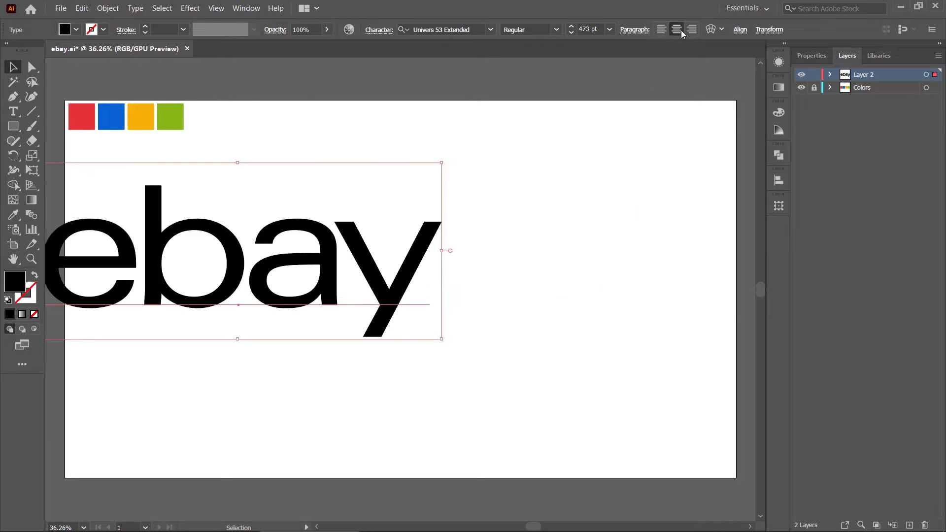
{"action": "left_click", "coordinate": [739, 31]}
{"action": "left_click", "coordinate": [638, 65]}
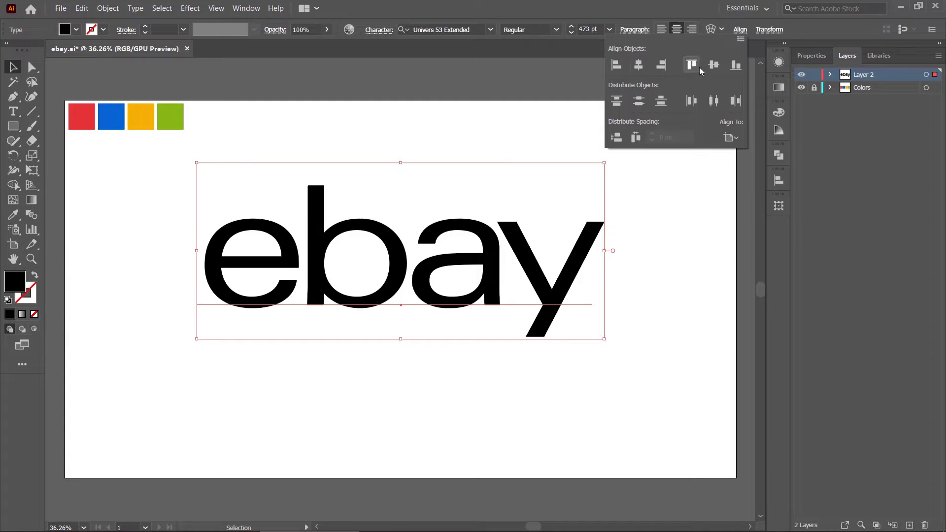
{"action": "left_click", "coordinate": [713, 65]}
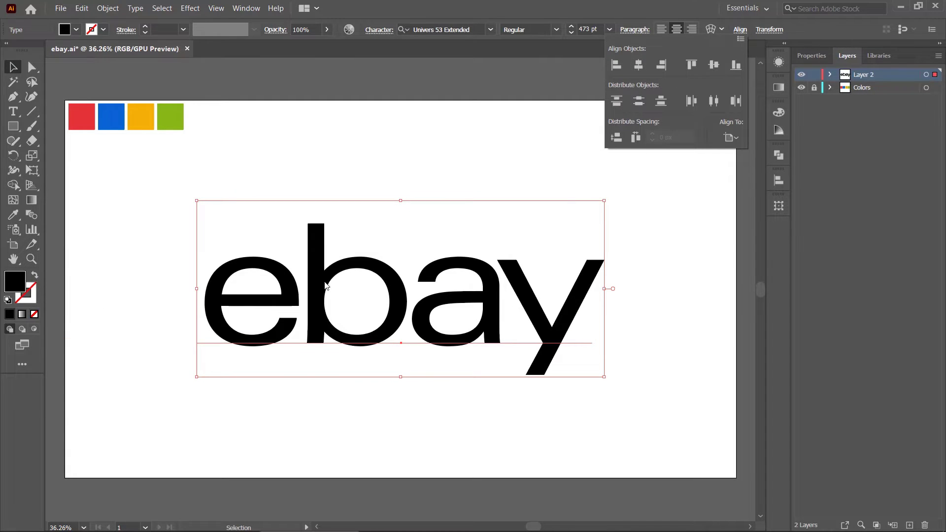
- Retype the word 'ebay' in the text object and exit editing
{"action": "key", "text": "t"}
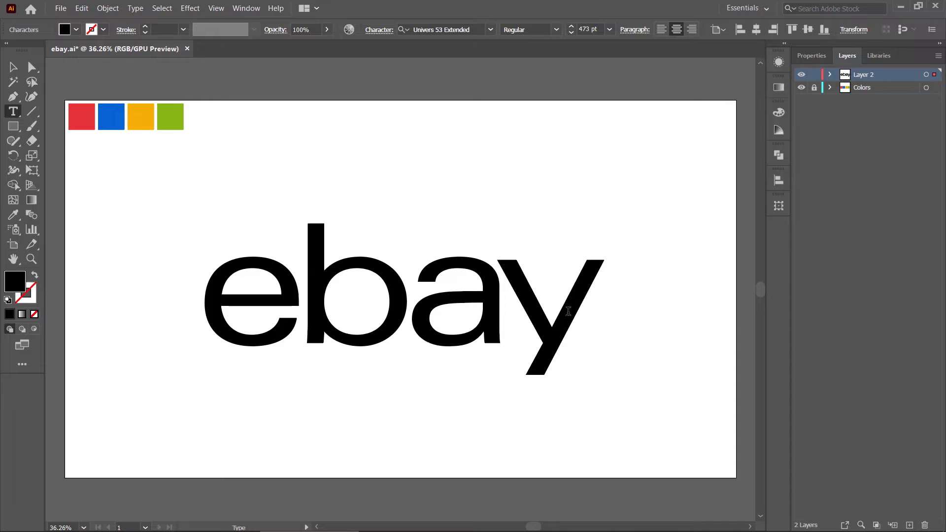
{"action": "left_click", "coordinate": [568, 311]}
{"action": "key", "text": "BackSpace"}
{"action": "key", "text": "BackSpace"}
{"action": "key", "text": "BackSpace"}
{"action": "key", "text": "BackSpace"}
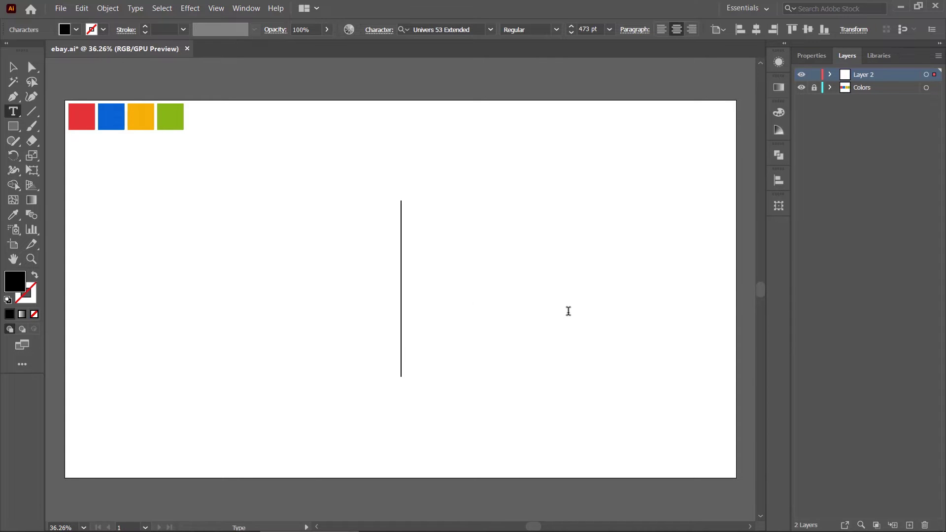
{"action": "type", "text": "ebay"}
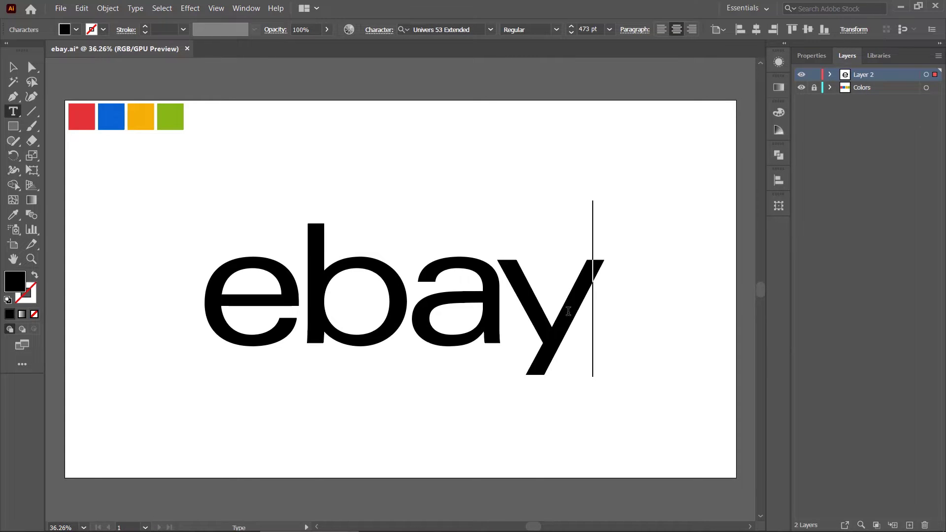
{"action": "key", "text": "Escape"}
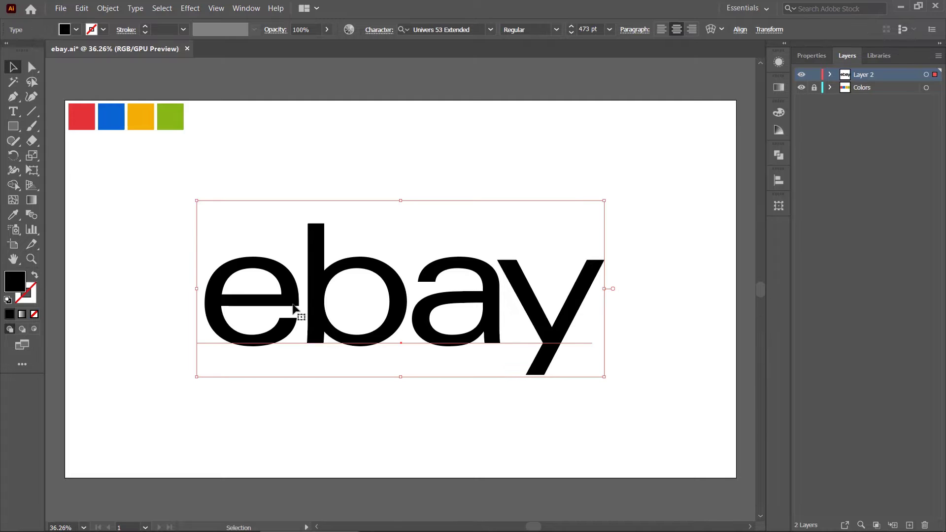
- Convert the ebay text to outlines and ungroup it
{"action": "right_click", "coordinate": [403, 302]}
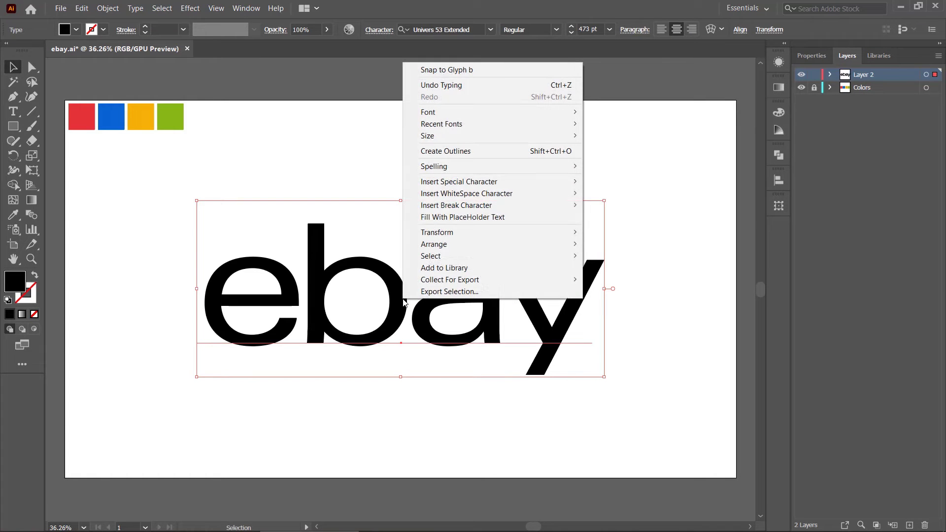
{"action": "left_click", "coordinate": [527, 154]}
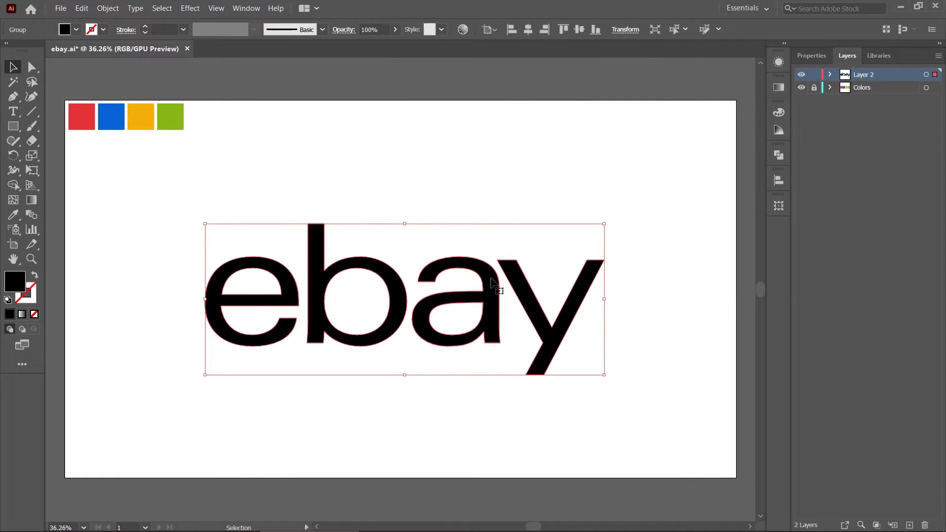
{"action": "right_click", "coordinate": [491, 281]}
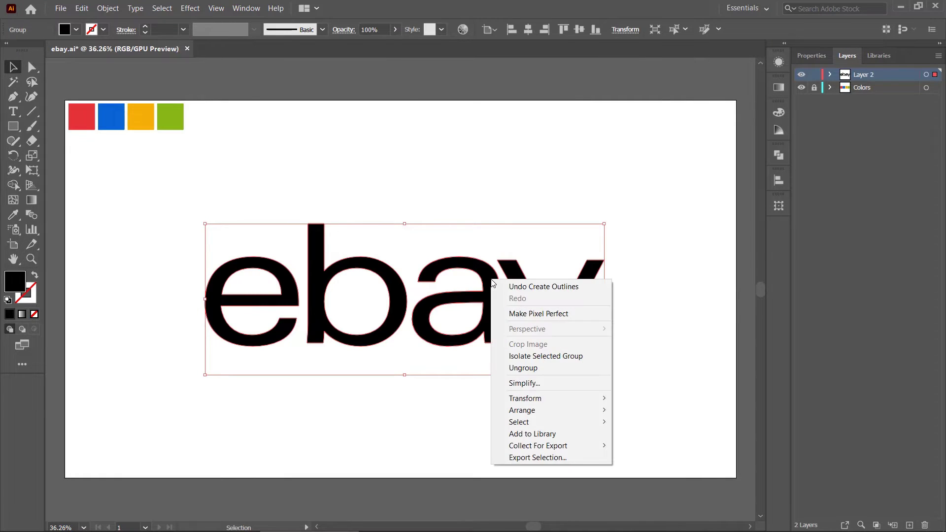
{"action": "left_click", "coordinate": [525, 369]}
- Deselect, then pick the letters e, b and a individually to confirm they are separate
{"action": "left_click", "coordinate": [349, 415]}
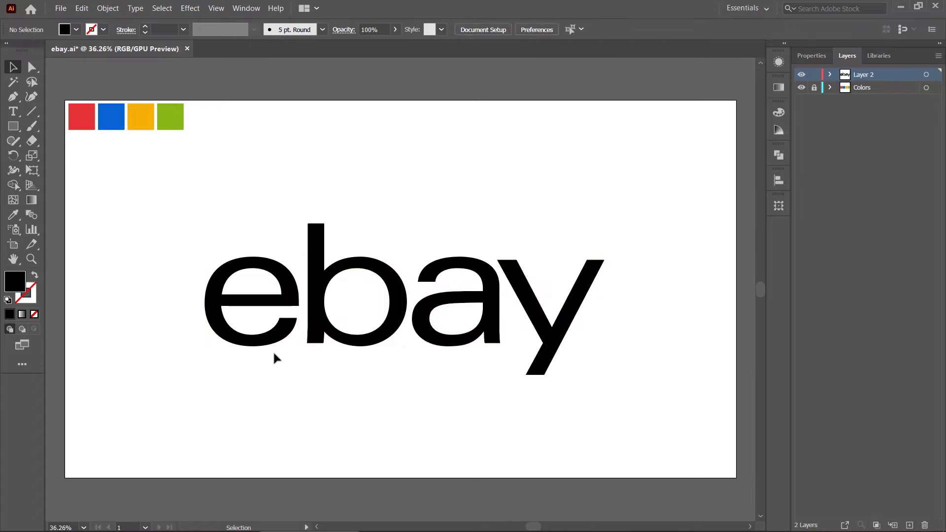
{"action": "left_click", "coordinate": [276, 340]}
{"action": "left_click", "coordinate": [321, 335]}
{"action": "left_click", "coordinate": [423, 338]}
- Colour the e red and the b blue by sampling the matching squares with the Eyedropper
{"action": "left_click", "coordinate": [548, 337]}
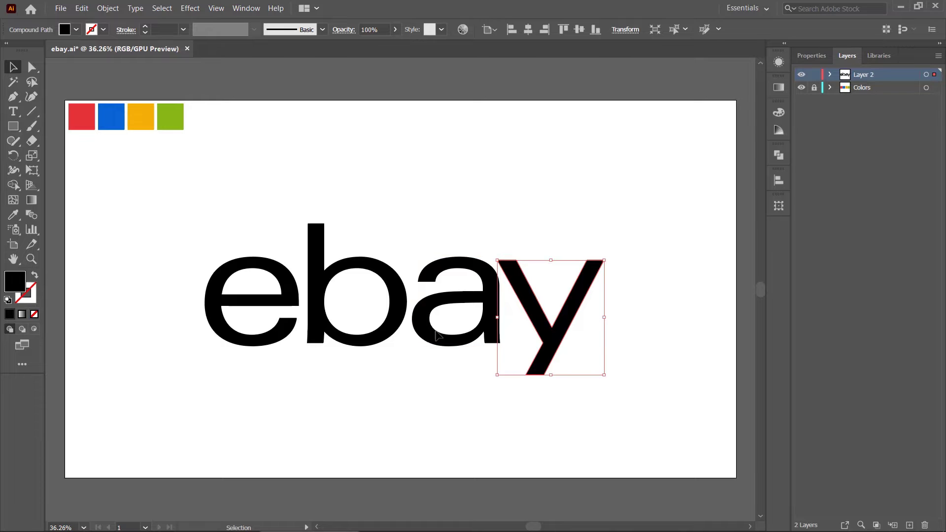
{"action": "left_click", "coordinate": [213, 305]}
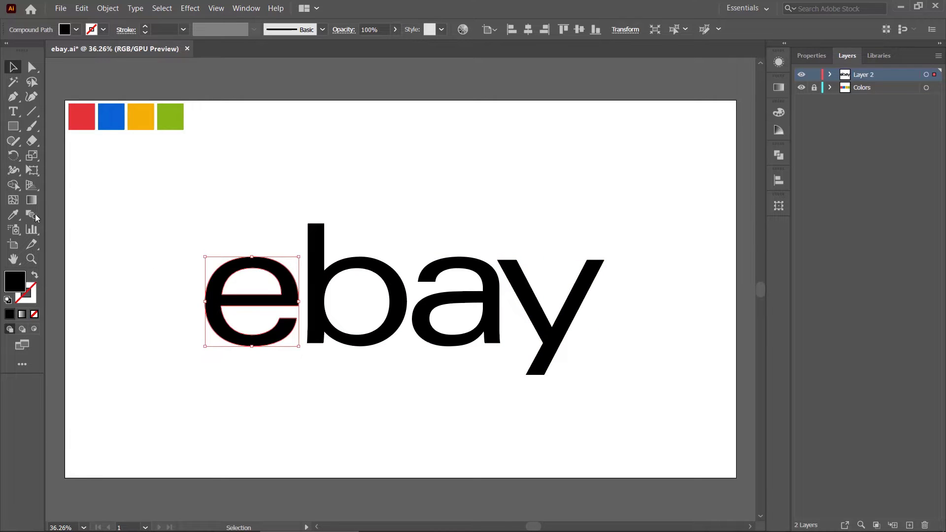
{"action": "left_click", "coordinate": [13, 215]}
{"action": "left_click", "coordinate": [86, 114]}
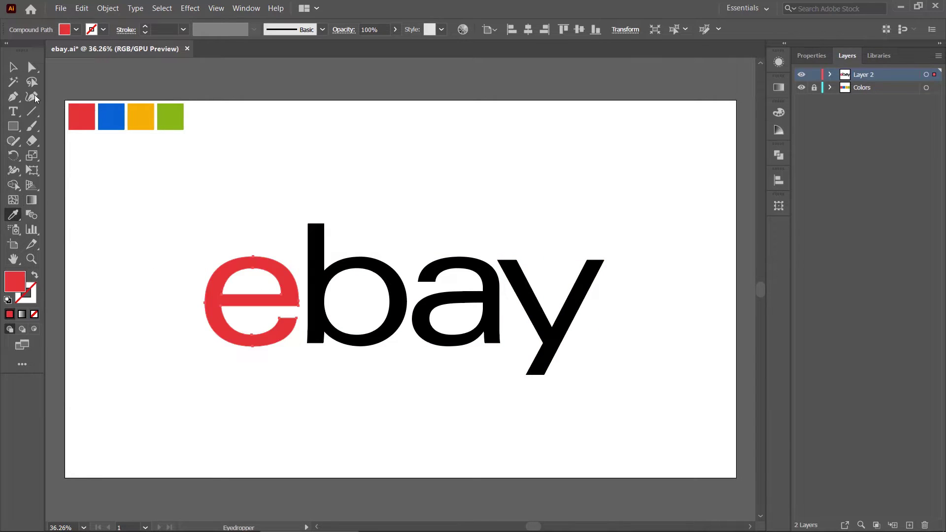
{"action": "key", "text": "v"}
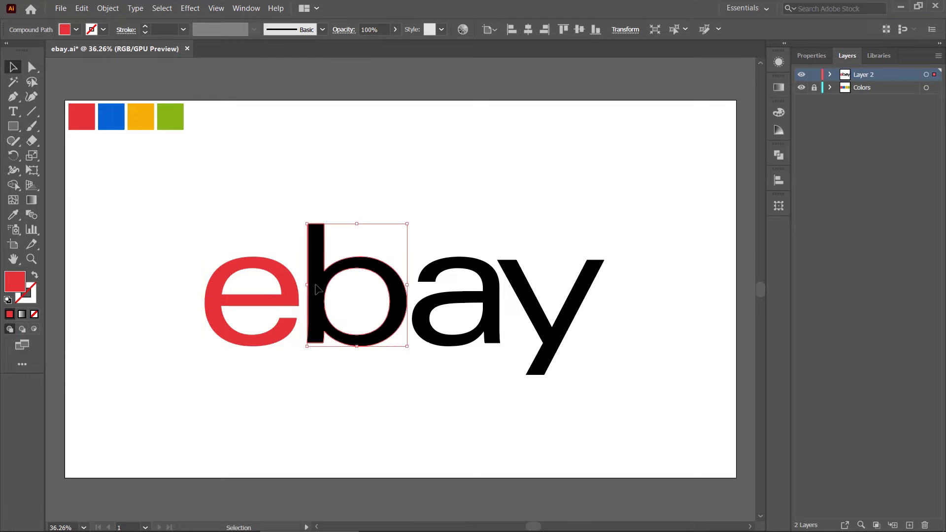
{"action": "left_click", "coordinate": [317, 290]}
{"action": "left_click", "coordinate": [13, 215]}
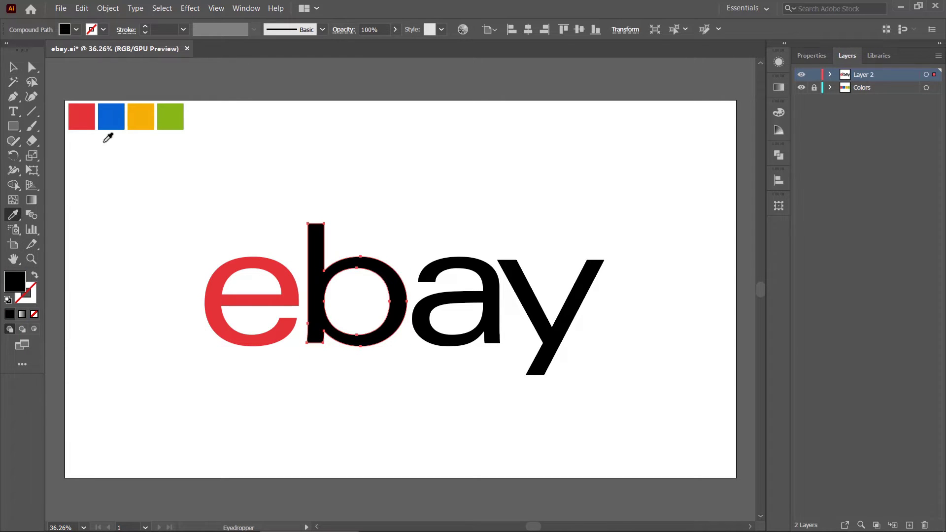
{"action": "left_click", "coordinate": [112, 118]}
{"action": "key", "text": "v"}
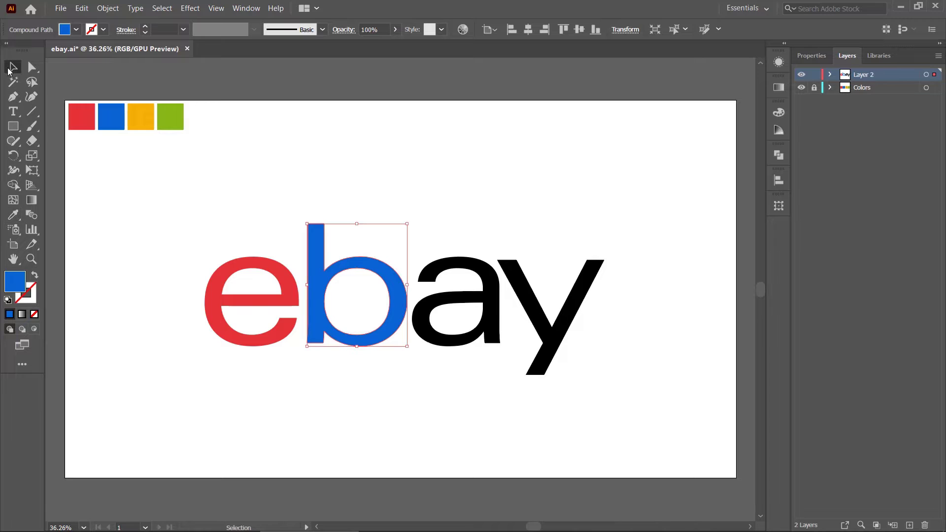
- Colour the a orange and the y green by sampling the matching squares
{"action": "left_click", "coordinate": [421, 310]}
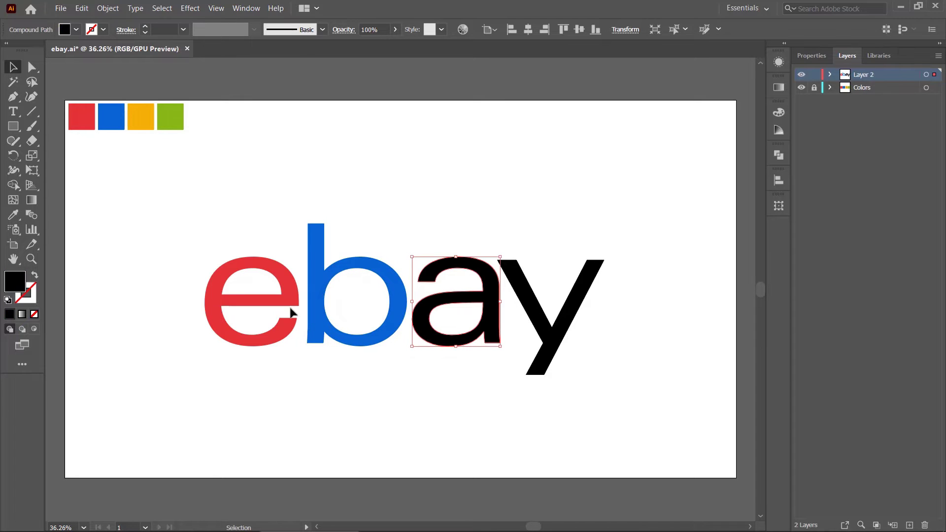
{"action": "key", "text": "i"}
{"action": "left_click", "coordinate": [137, 120]}
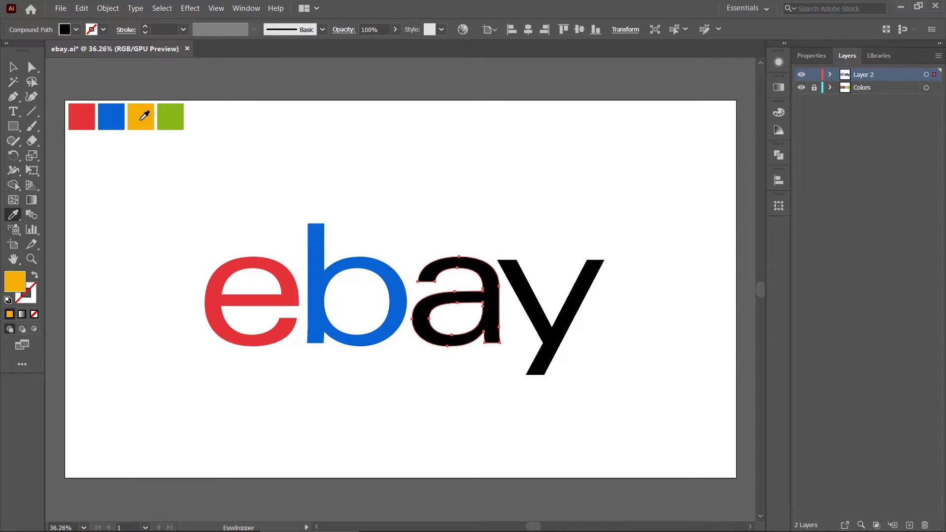
{"action": "key", "text": "v"}
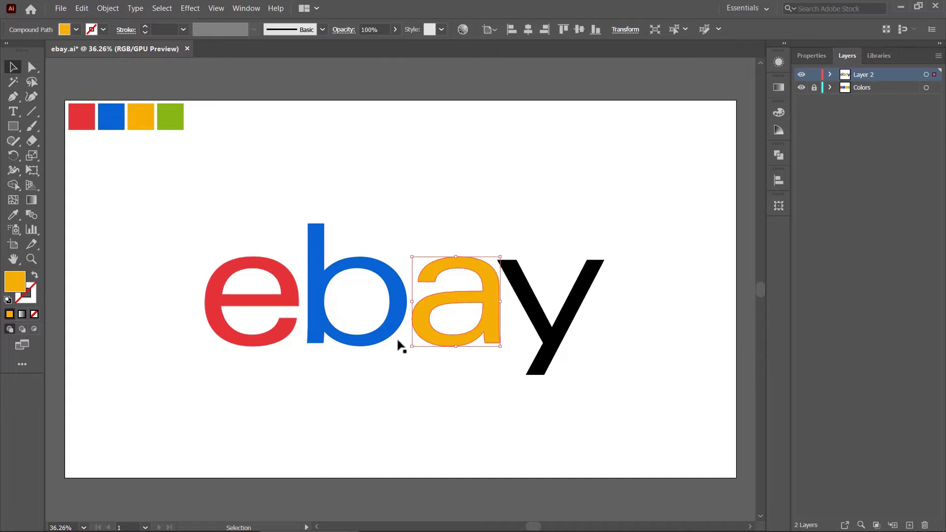
{"action": "left_click", "coordinate": [539, 343]}
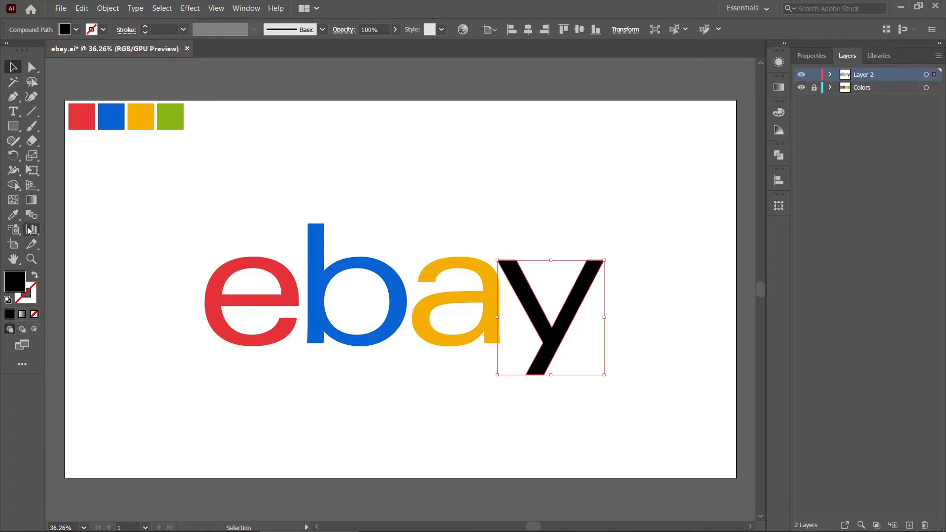
{"action": "left_click", "coordinate": [20, 216]}
{"action": "left_click", "coordinate": [173, 122]}
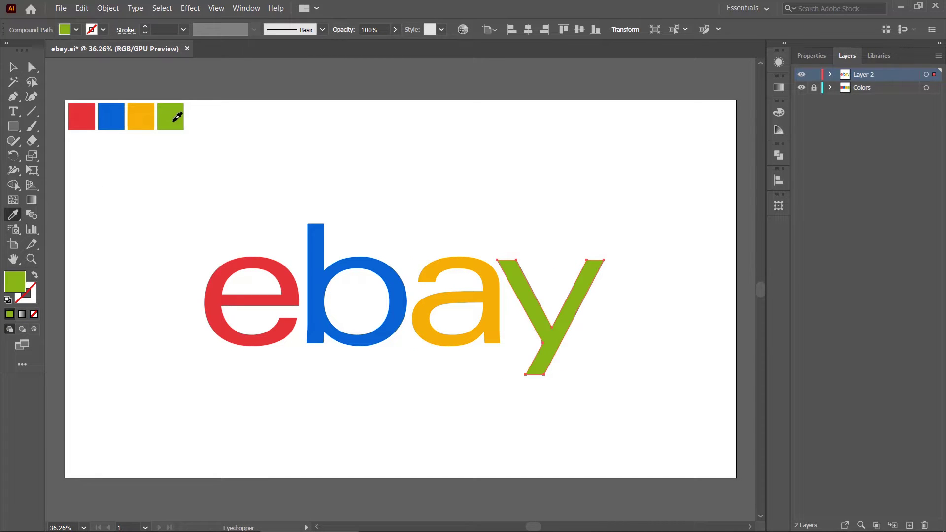
{"action": "key", "text": "v"}
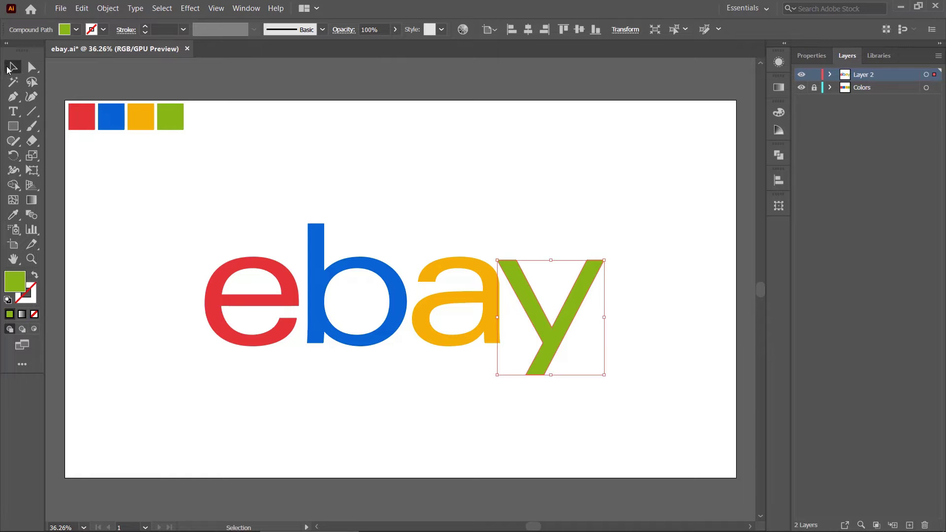
- Release each letter of Layer 2 to its own layer and move Layers 3–6 to top level
{"action": "left_click", "coordinate": [831, 74]}
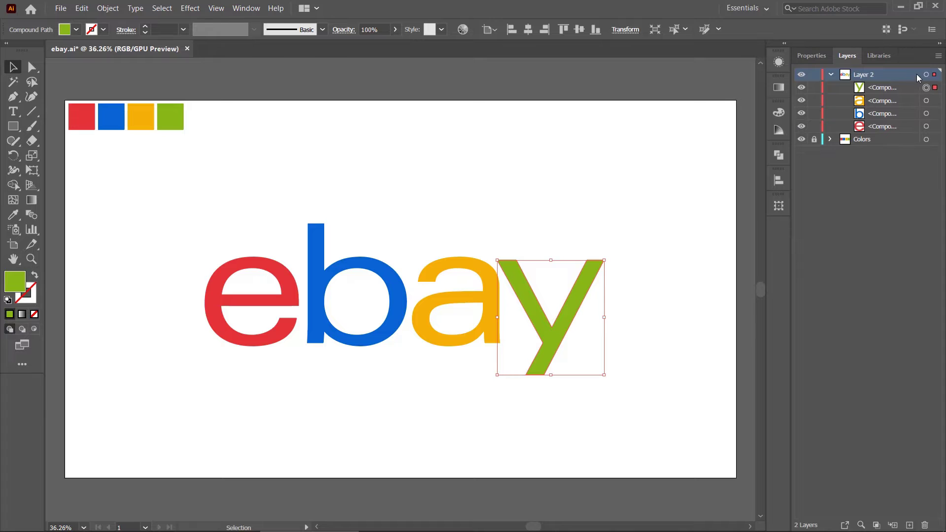
{"action": "left_click", "coordinate": [939, 56]}
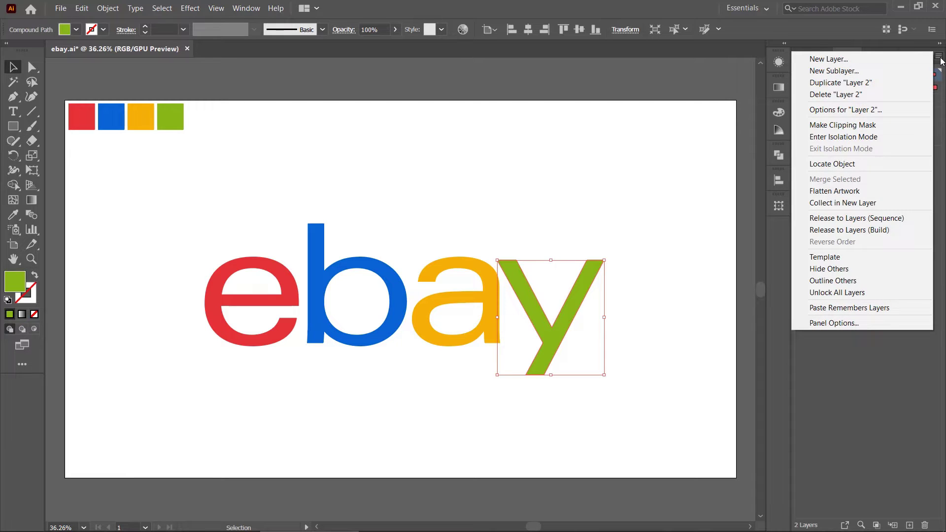
{"action": "left_click", "coordinate": [918, 219]}
{"action": "left_click", "coordinate": [896, 128], "text": "shift"}
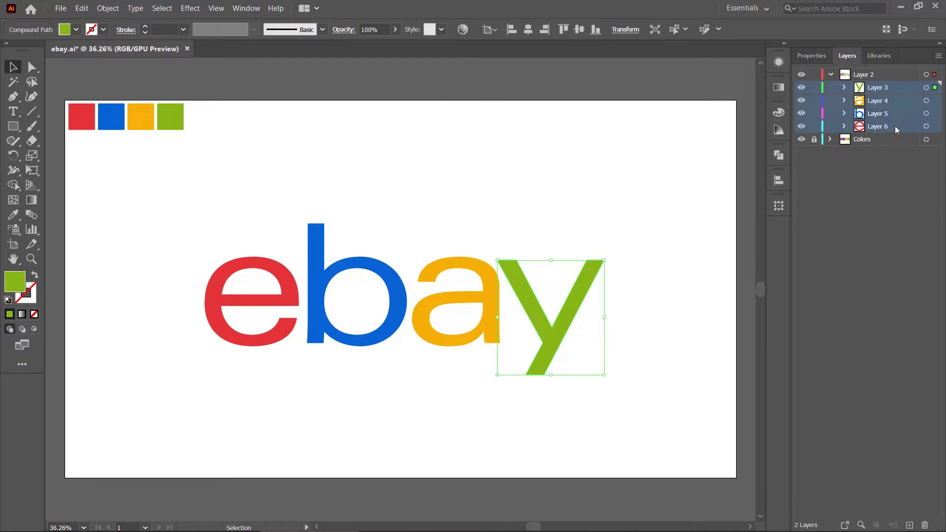
{"action": "left_click_drag", "start_coordinate": [896, 129], "coordinate": [897, 152]}
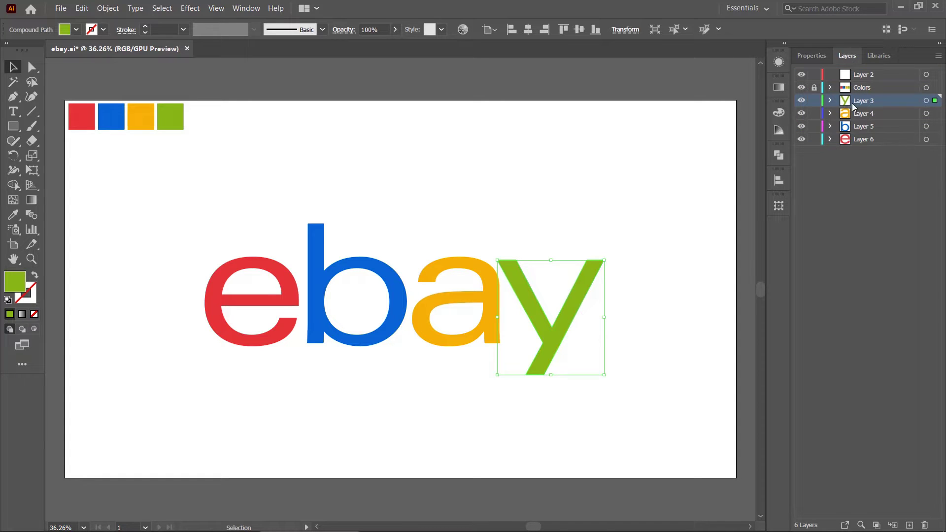
- Delete the Colors layer and Layer 2, confirming the deletion
{"action": "left_click", "coordinate": [865, 91]}
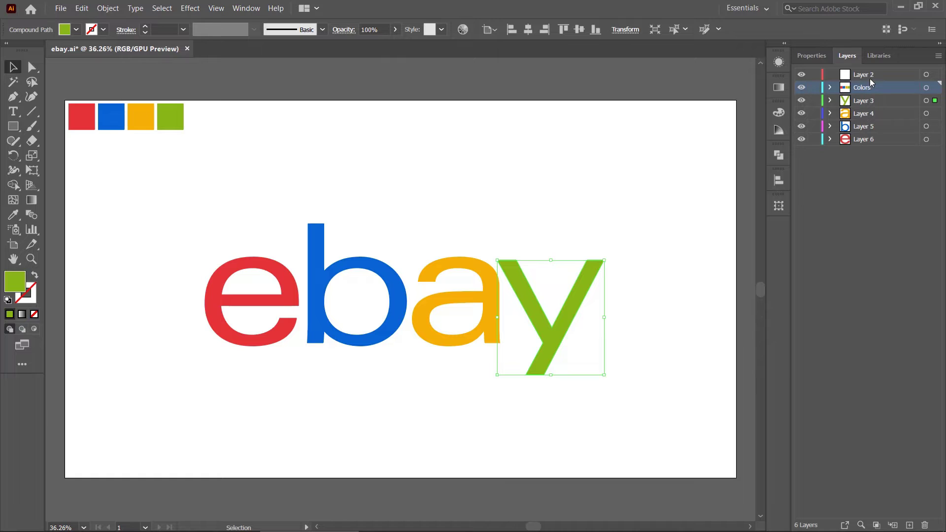
{"action": "left_click", "coordinate": [870, 77], "text": "shift"}
{"action": "left_click", "coordinate": [924, 526]}
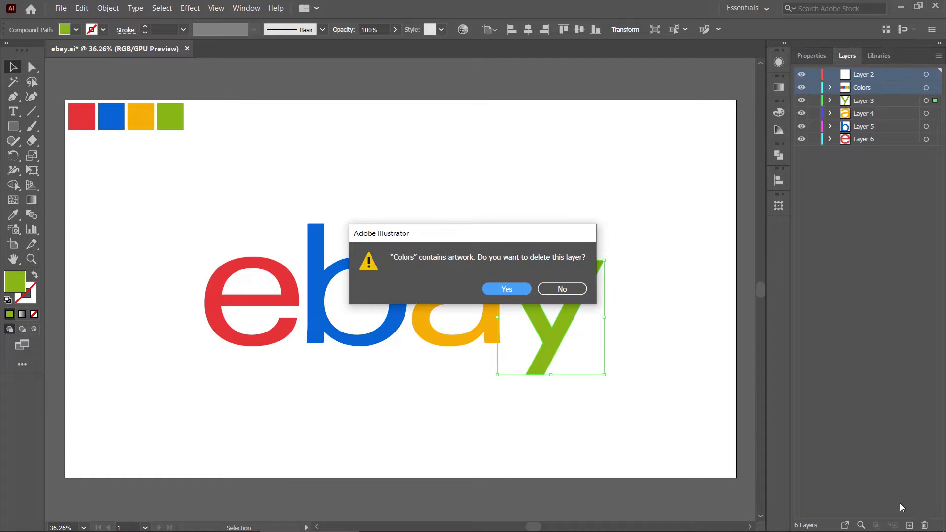
{"action": "left_click", "coordinate": [520, 291]}
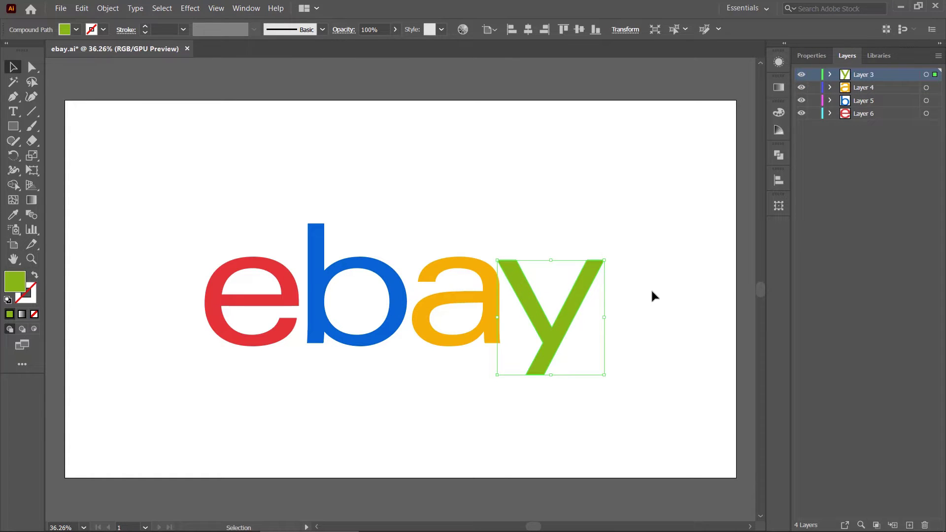
- Reorder the letter layers so Layer 6 is on top and Layer 3 at the bottom
{"action": "left_click", "coordinate": [855, 116]}
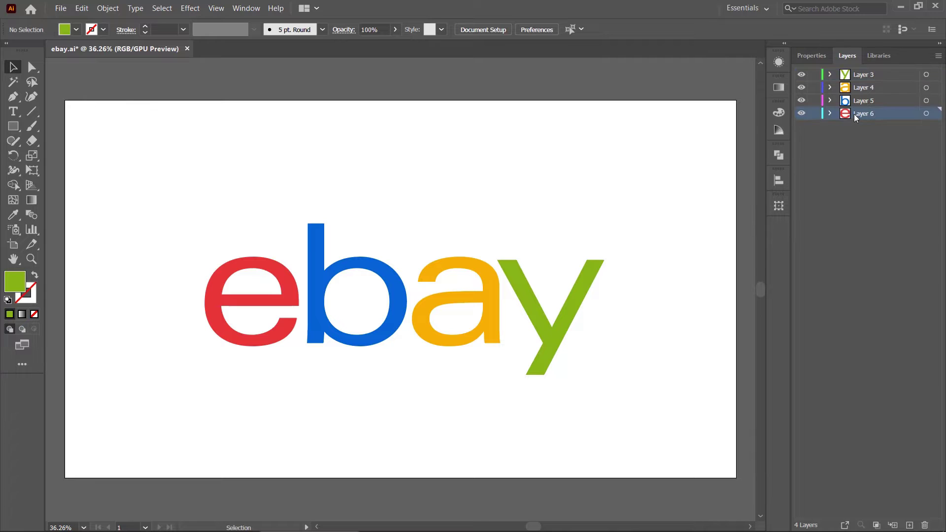
{"action": "left_click_drag", "start_coordinate": [857, 79], "coordinate": [861, 126]}
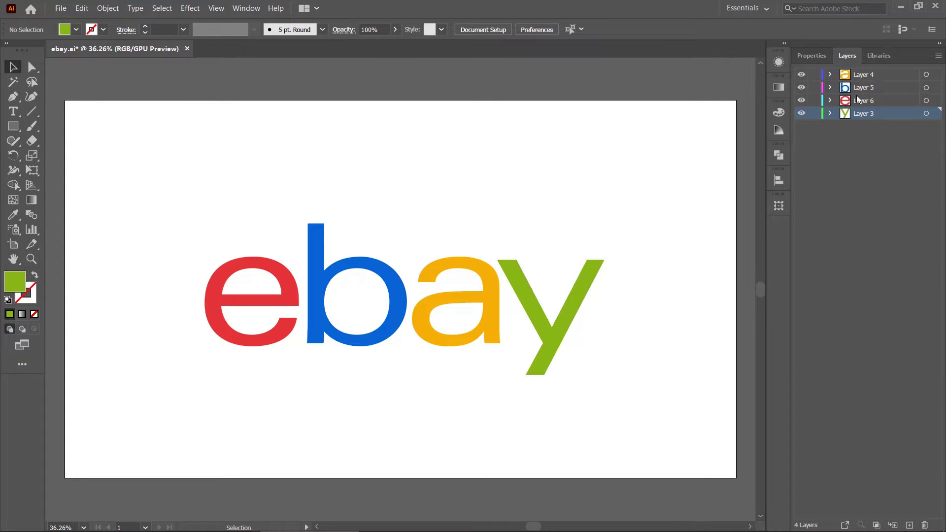
{"action": "left_click_drag", "start_coordinate": [858, 88], "coordinate": [860, 113]}
- Rename the four letter layers e, b, a and y from top down
{"action": "double_click", "coordinate": [863, 75]}
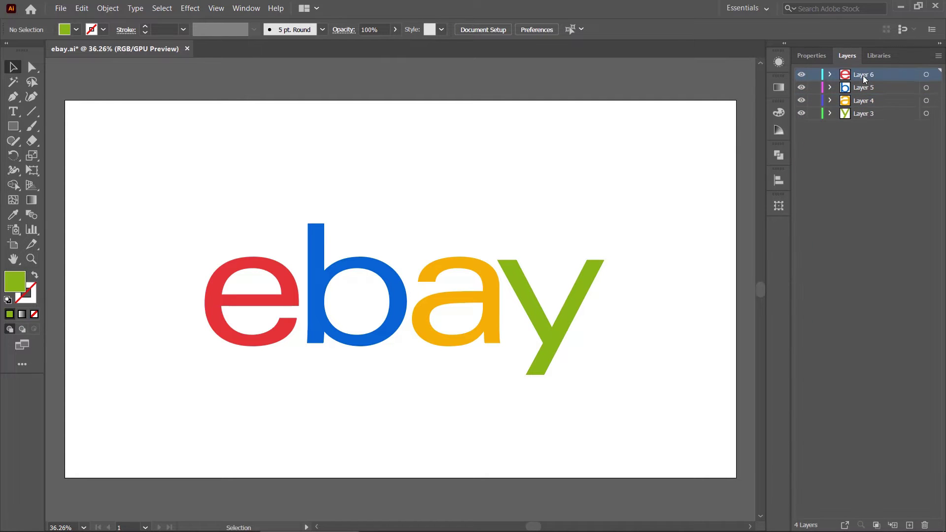
{"action": "type", "text": "e"}
{"action": "double_click", "coordinate": [866, 87]}
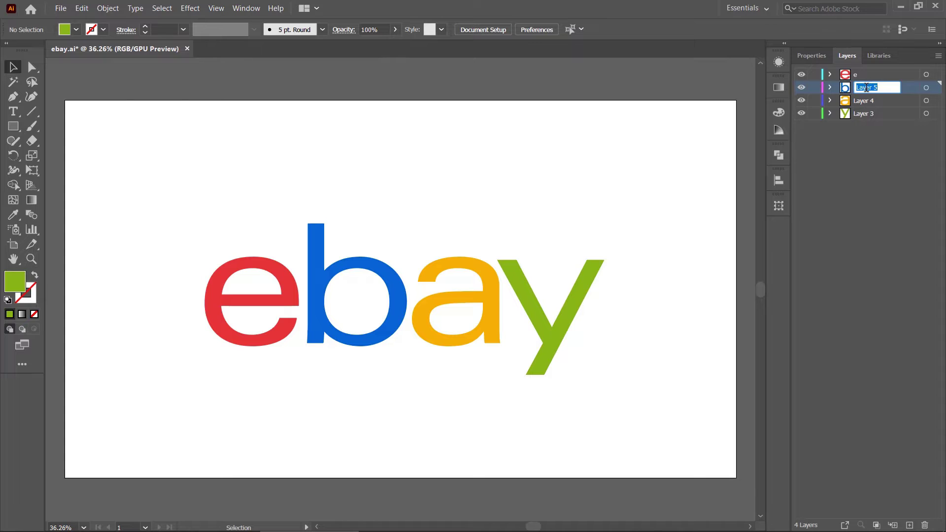
{"action": "type", "text": "b"}
{"action": "double_click", "coordinate": [865, 100]}
{"action": "type", "text": "a"}
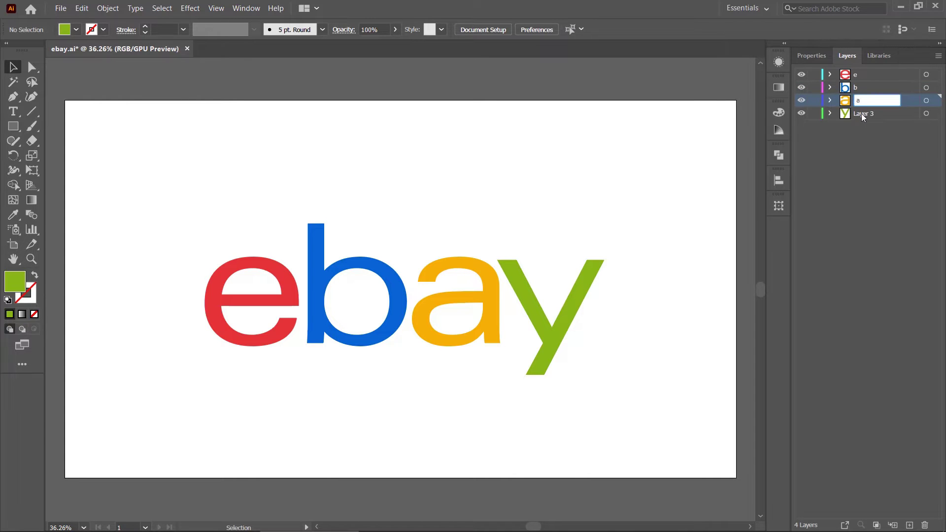
{"action": "double_click", "coordinate": [863, 115]}
{"action": "type", "text": "y"}
{"action": "left_click", "coordinate": [863, 143]}
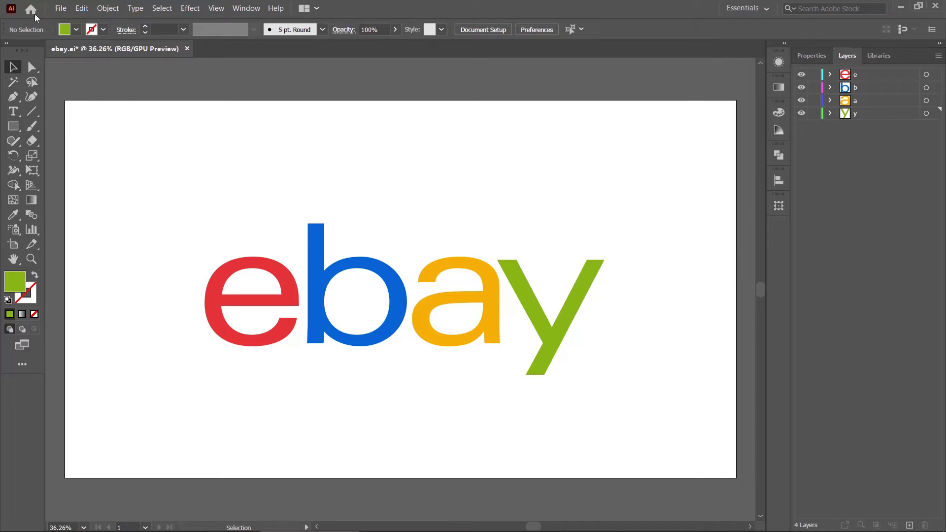
- Save As over the existing ebay.ai file
{"action": "left_click", "coordinate": [60, 8]}
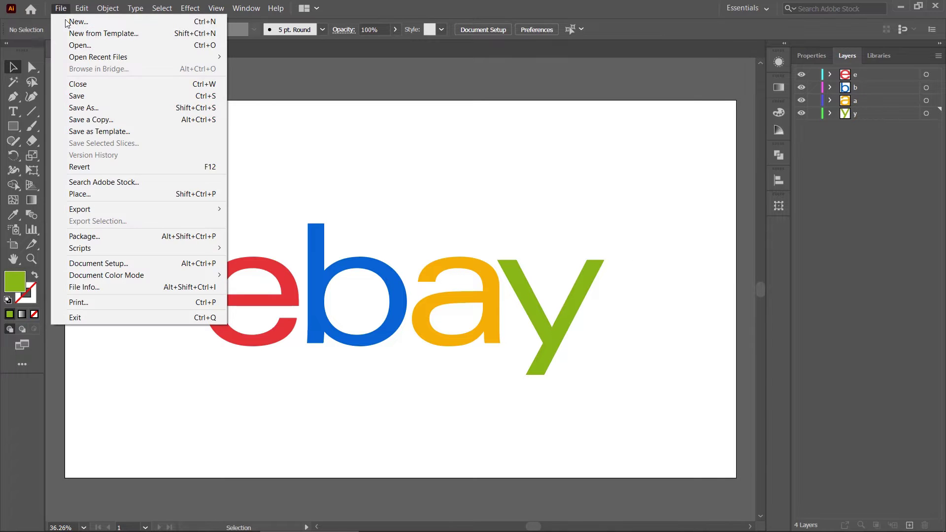
{"action": "left_click", "coordinate": [115, 108]}
{"action": "double_click", "coordinate": [133, 93]}
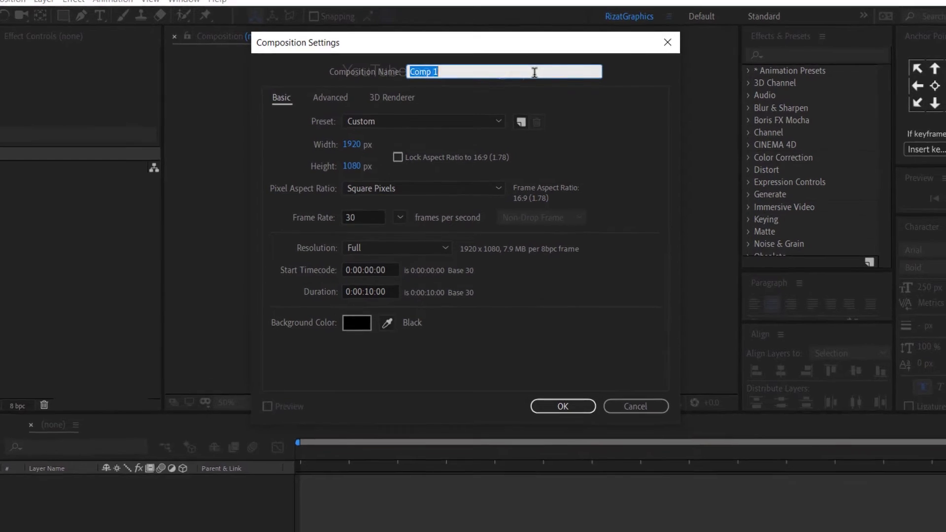
- Name the comp Electric Neon Logo V2, 1920×1080, 30 fps, 0:00:10:00, and create it
{"action": "type", "text": "Electric Neon Logo V2"}
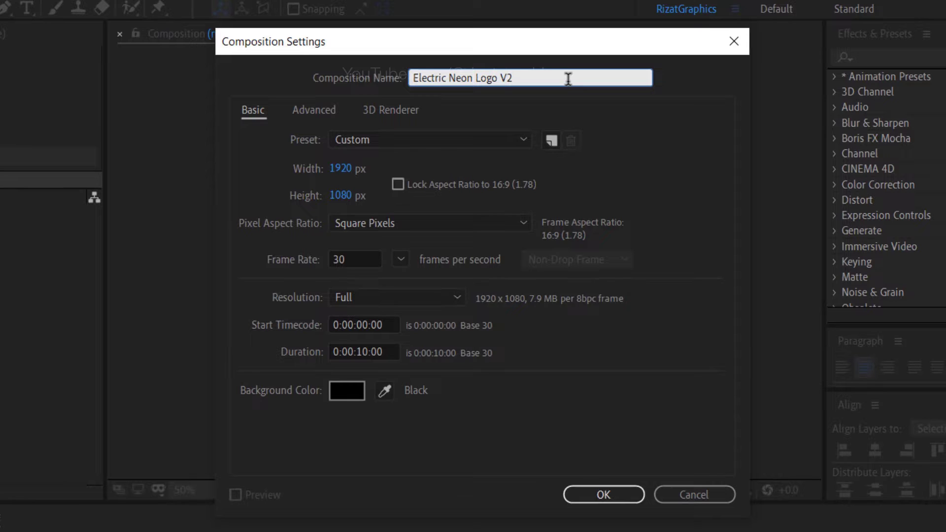
{"action": "left_click", "coordinate": [367, 173]}
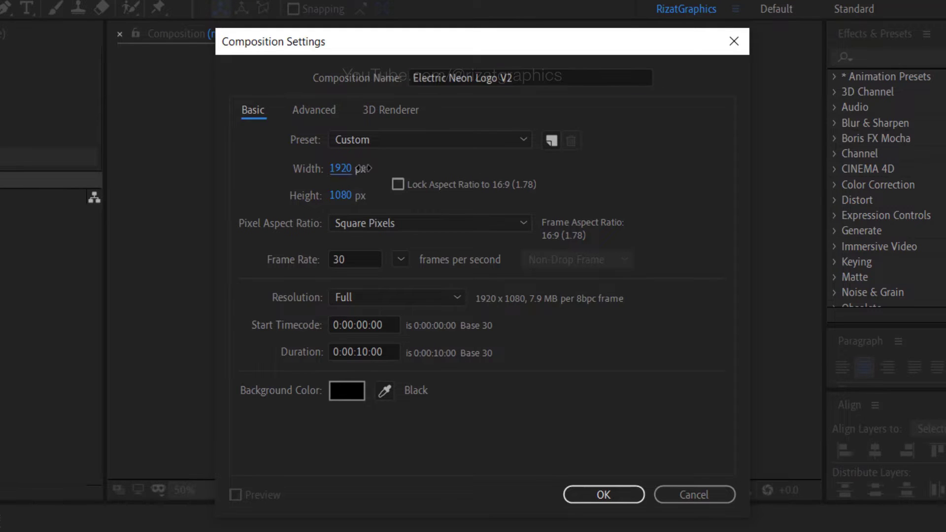
{"action": "left_click", "coordinate": [363, 196]}
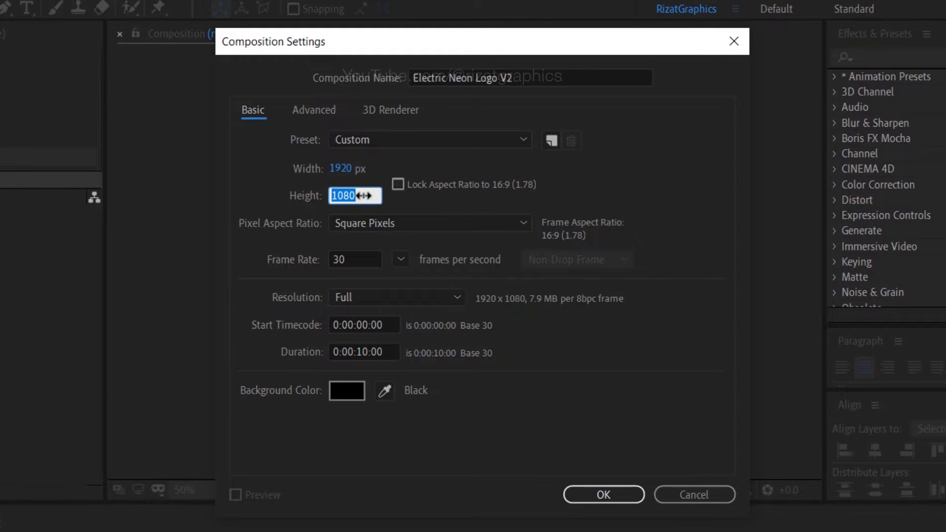
{"action": "left_click", "coordinate": [367, 258]}
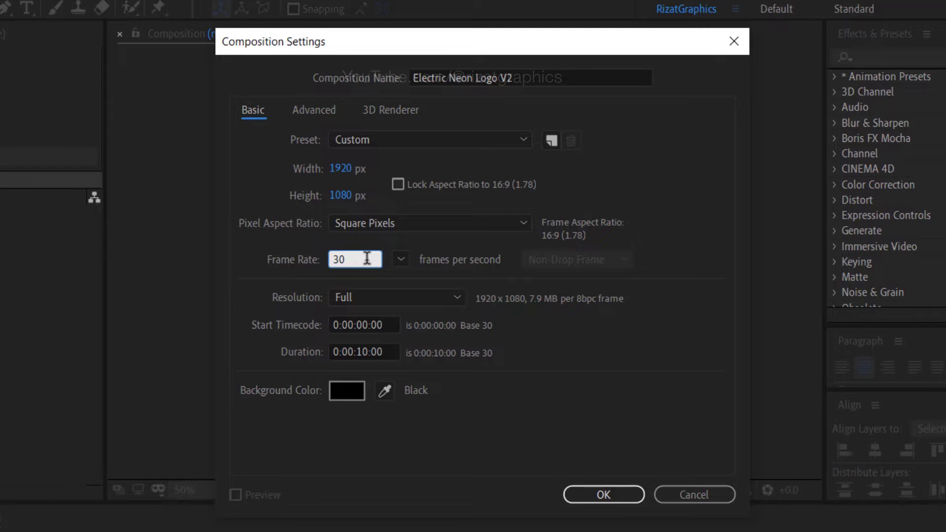
{"action": "left_click", "coordinate": [393, 351]}
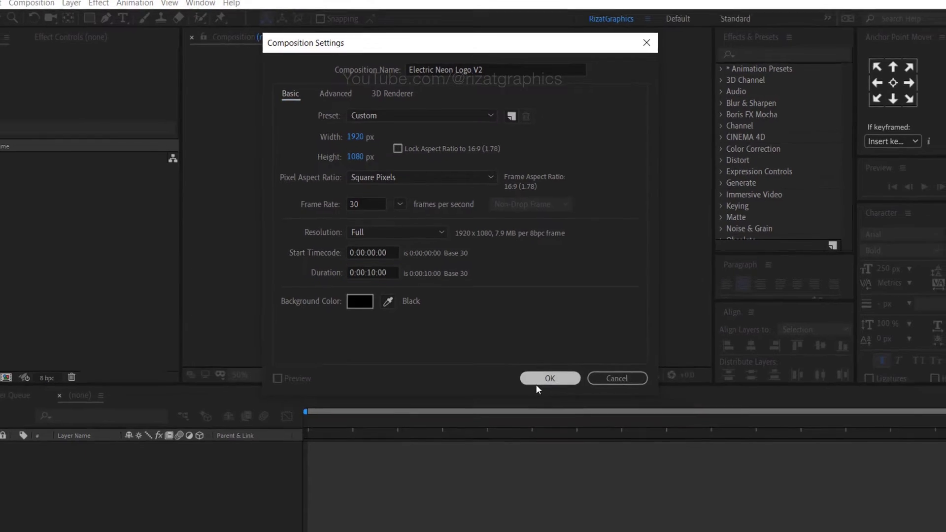
{"action": "left_click", "coordinate": [537, 382]}
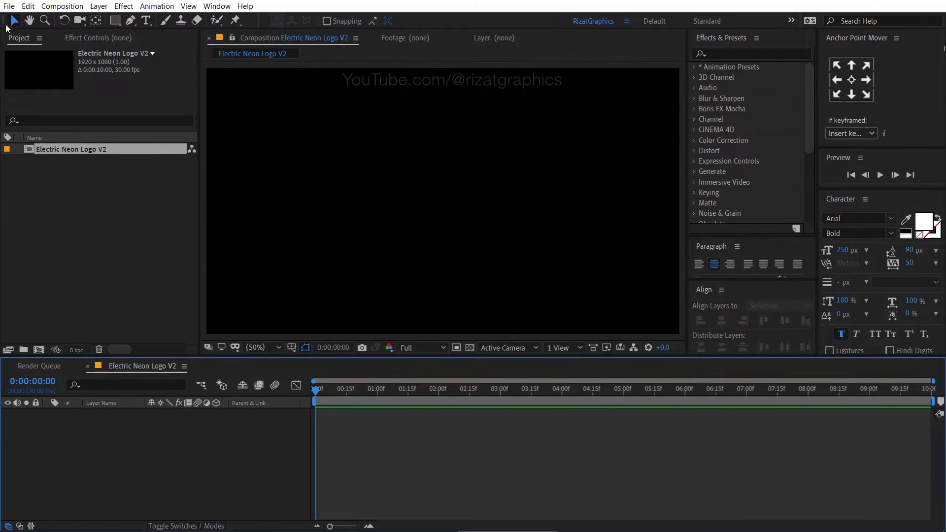
- Import ebay.ai via File > Import > File with Import Kind set to Composition
{"action": "left_click", "coordinate": [8, 6]}
{"action": "mouse_move", "coordinate": [86, 161]}
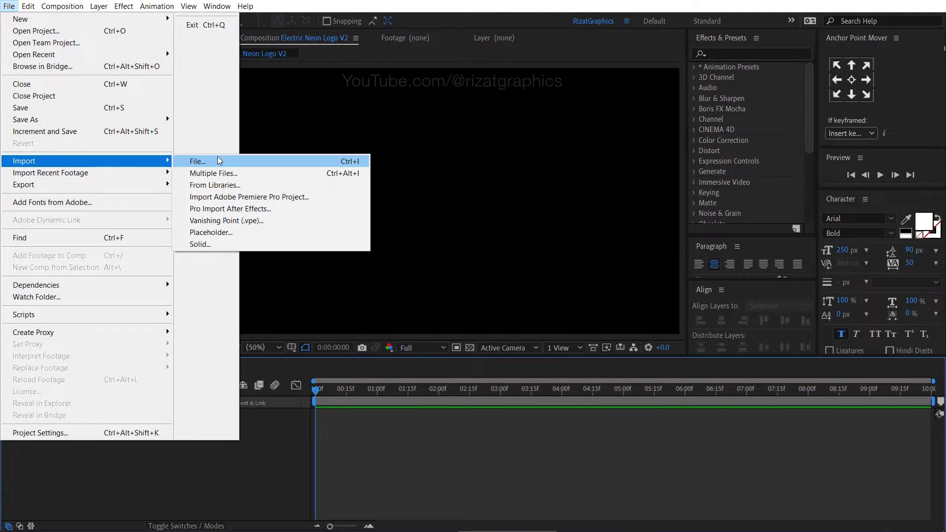
{"action": "left_click", "coordinate": [203, 162]}
{"action": "left_click", "coordinate": [138, 103]}
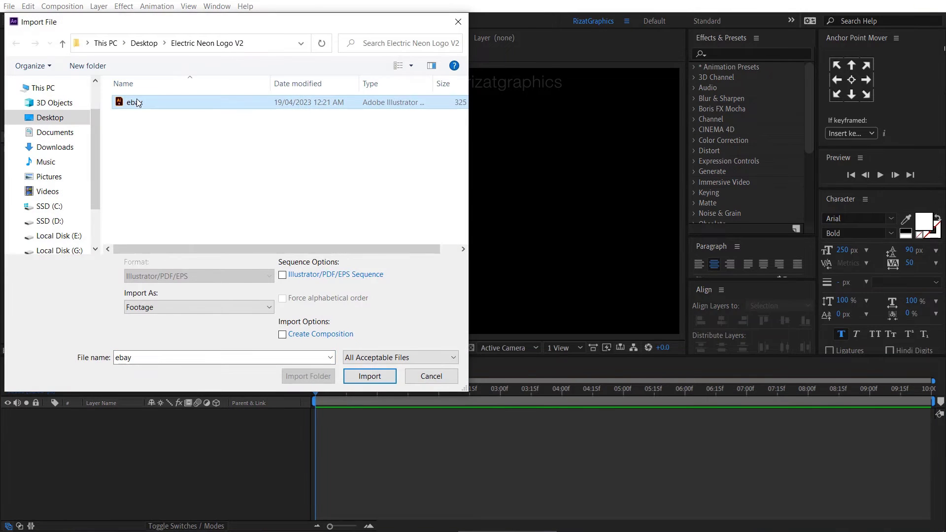
{"action": "left_click", "coordinate": [365, 373]}
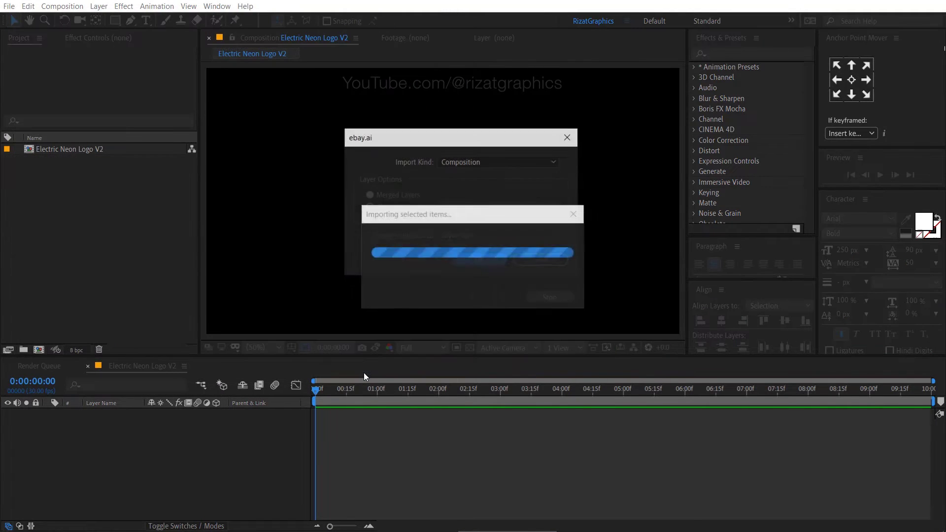
{"action": "left_click", "coordinate": [489, 161]}
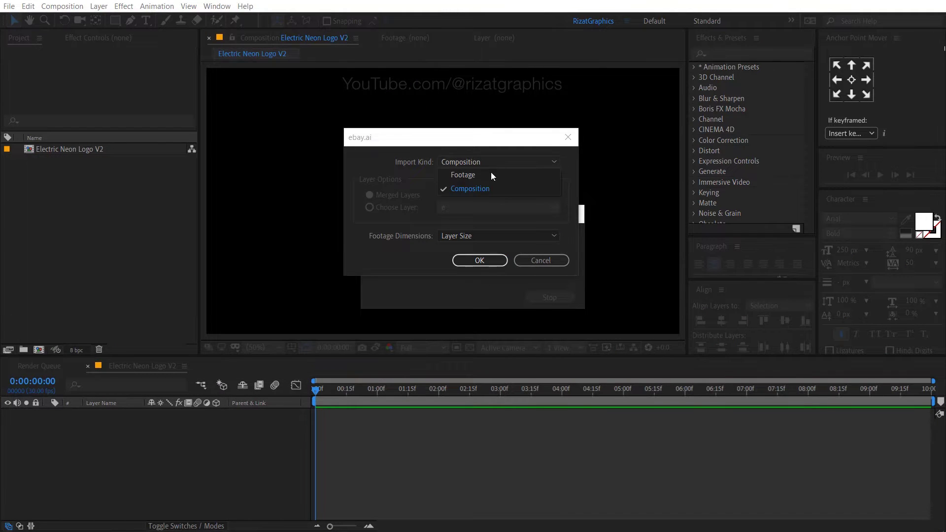
{"action": "left_click", "coordinate": [491, 184]}
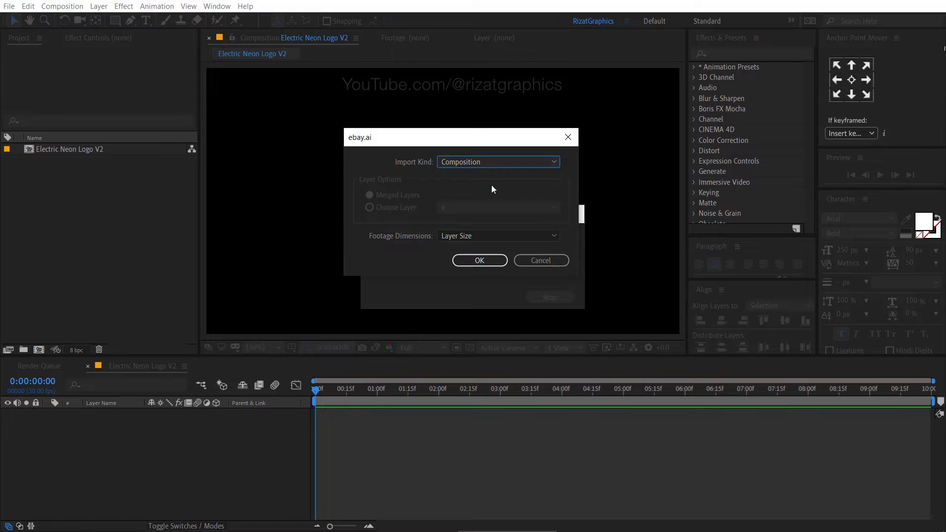
{"action": "left_click", "coordinate": [488, 259]}
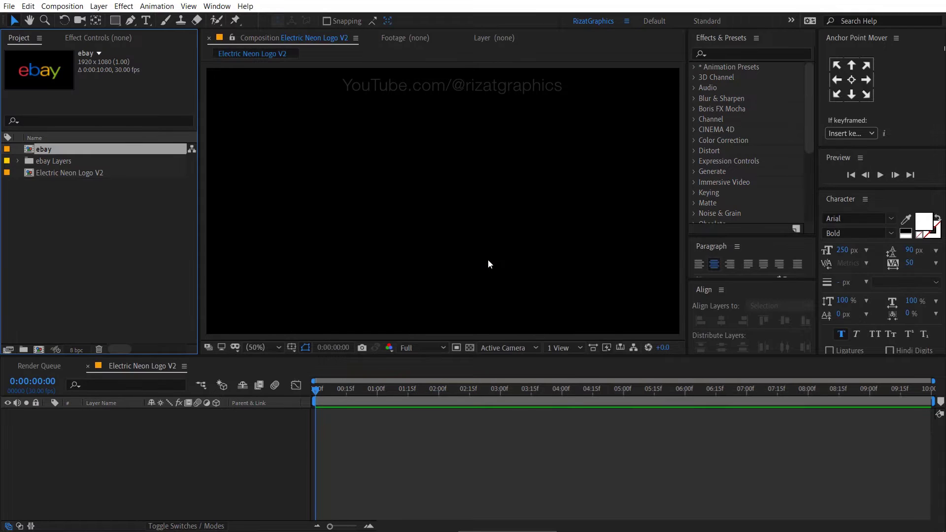
- Open the ebay comp and create shape layers from all four letter vector layers
{"action": "double_click", "coordinate": [52, 148]}
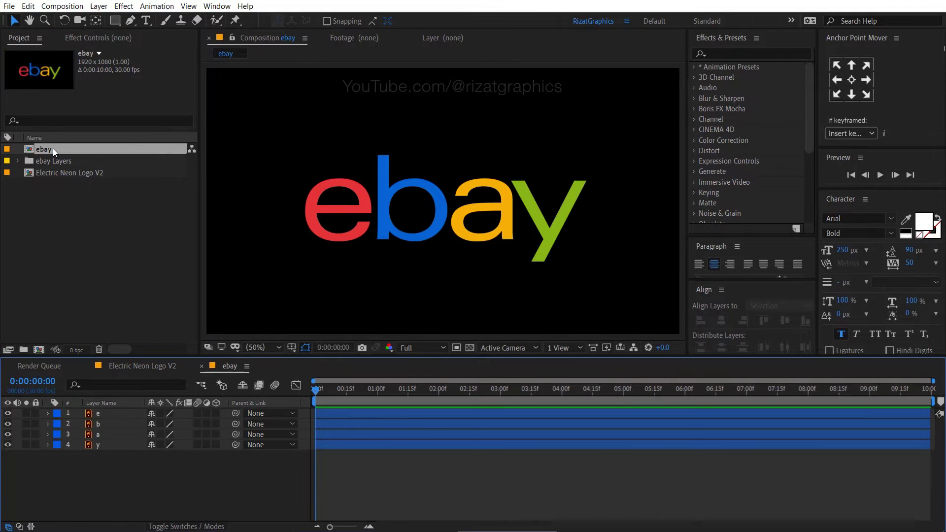
{"action": "left_click", "coordinate": [113, 413]}
{"action": "left_click", "coordinate": [111, 444], "text": "shift"}
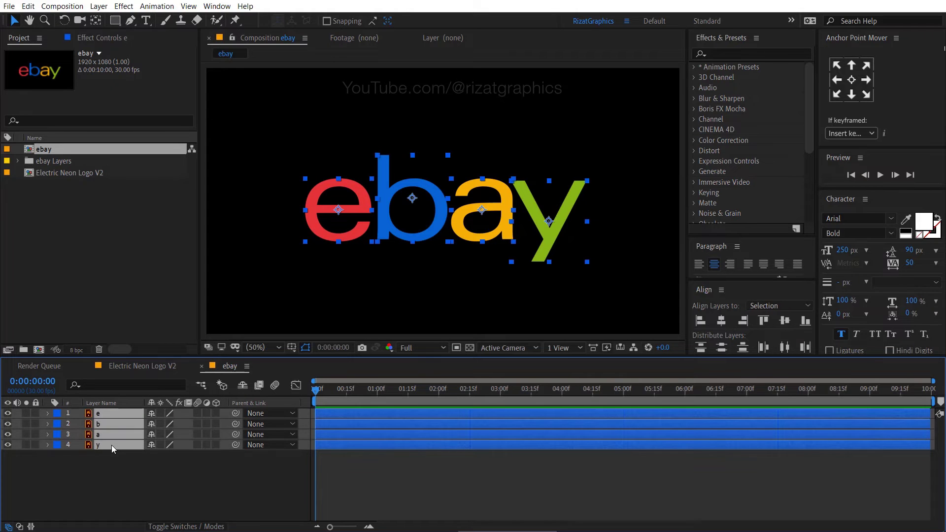
{"action": "right_click", "coordinate": [111, 445]}
{"action": "mouse_move", "coordinate": [183, 375]}
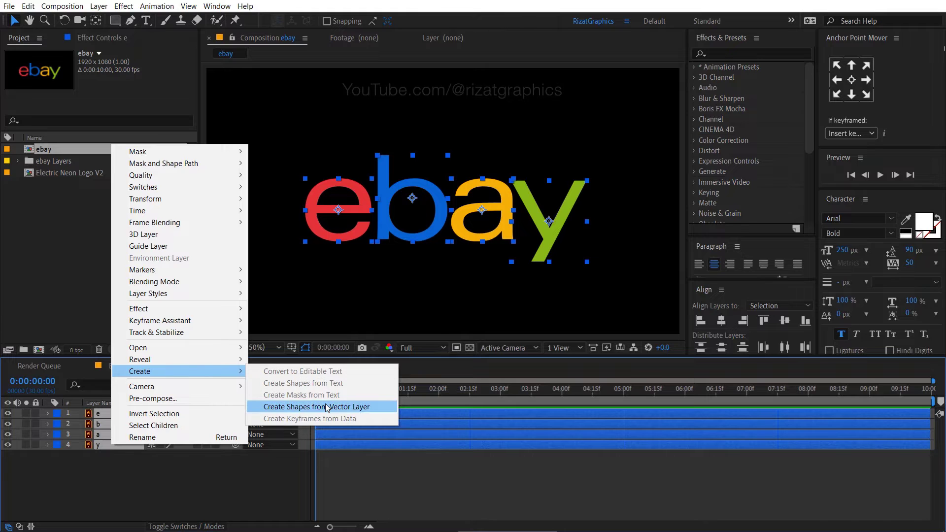
{"action": "left_click", "coordinate": [325, 407]}
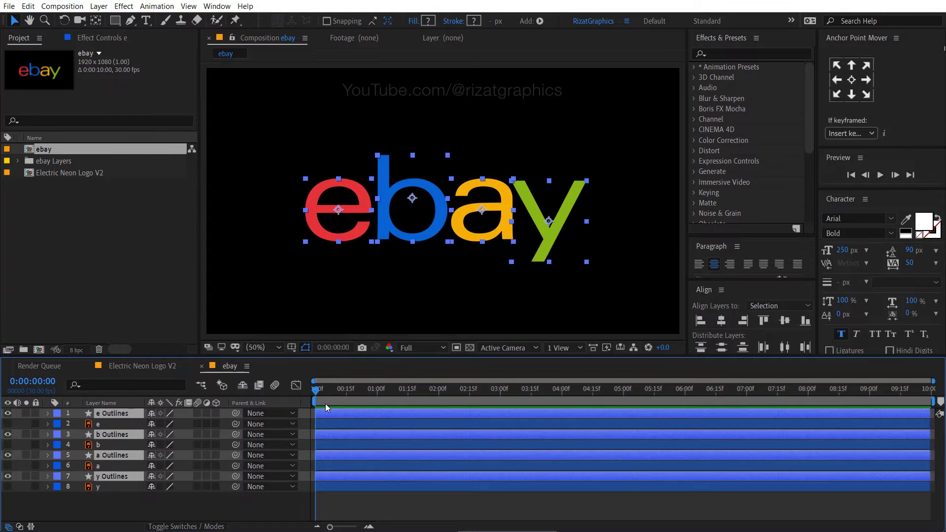
- Delete the original e, b, a and y vector layers
{"action": "left_click", "coordinate": [103, 425]}
{"action": "left_click", "coordinate": [103, 445], "text": "ctrl"}
{"action": "left_click", "coordinate": [104, 466], "text": "ctrl"}
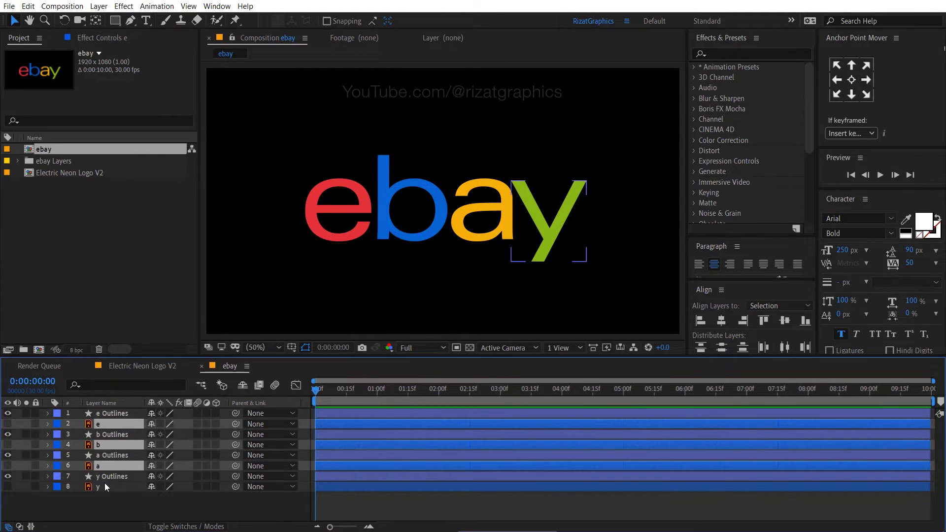
{"action": "left_click", "coordinate": [104, 484], "text": "ctrl"}
{"action": "key", "text": "Delete"}
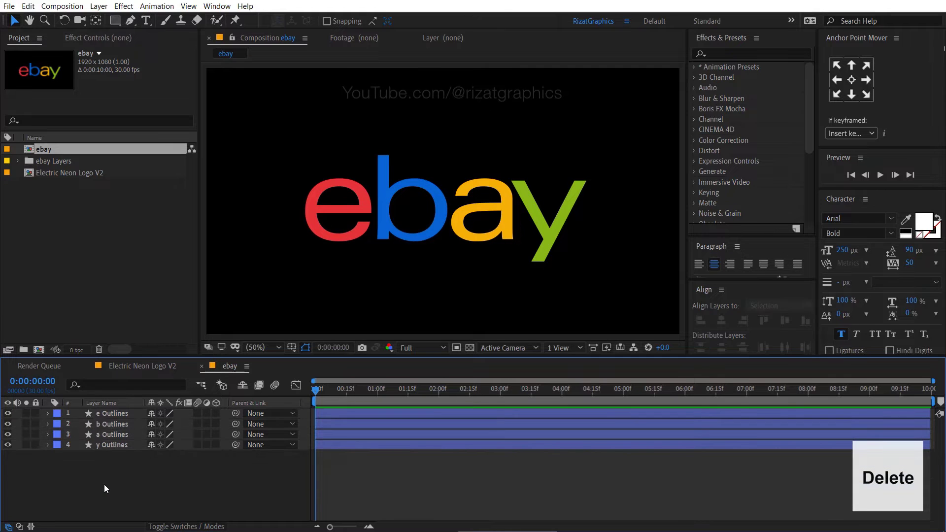
- Select all four Outlines shape layers, e through y
{"action": "left_click", "coordinate": [102, 414]}
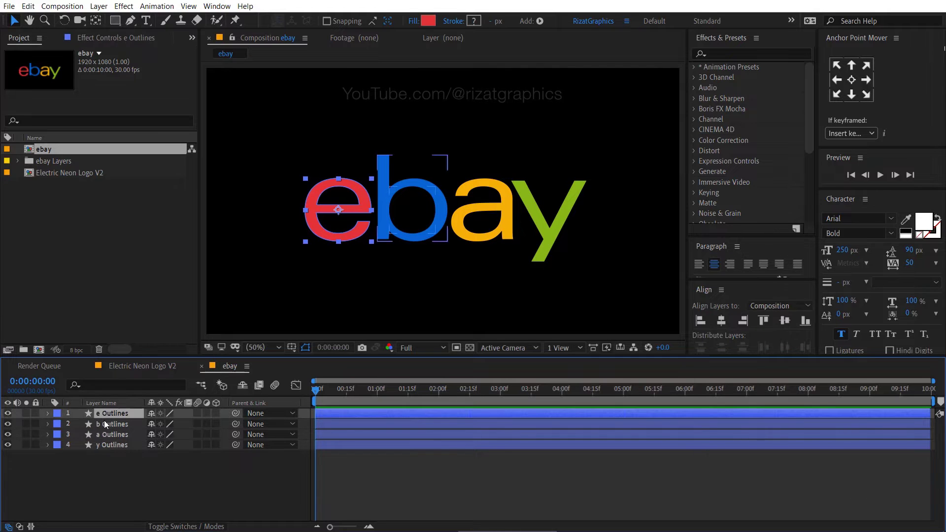
{"action": "left_click", "coordinate": [105, 423]}
{"action": "left_click", "coordinate": [105, 435]}
{"action": "left_click", "coordinate": [106, 444]}
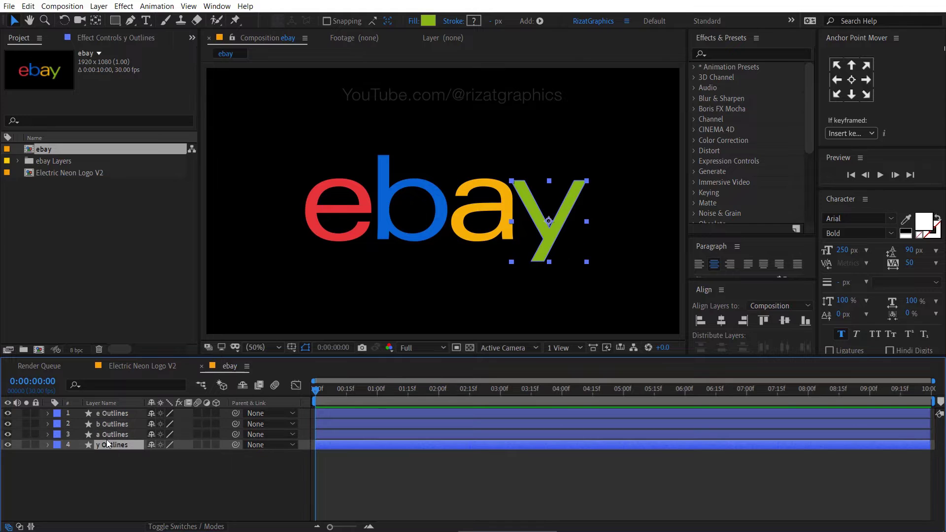
{"action": "left_click", "coordinate": [108, 415]}
{"action": "left_click", "coordinate": [110, 442], "text": "shift"}
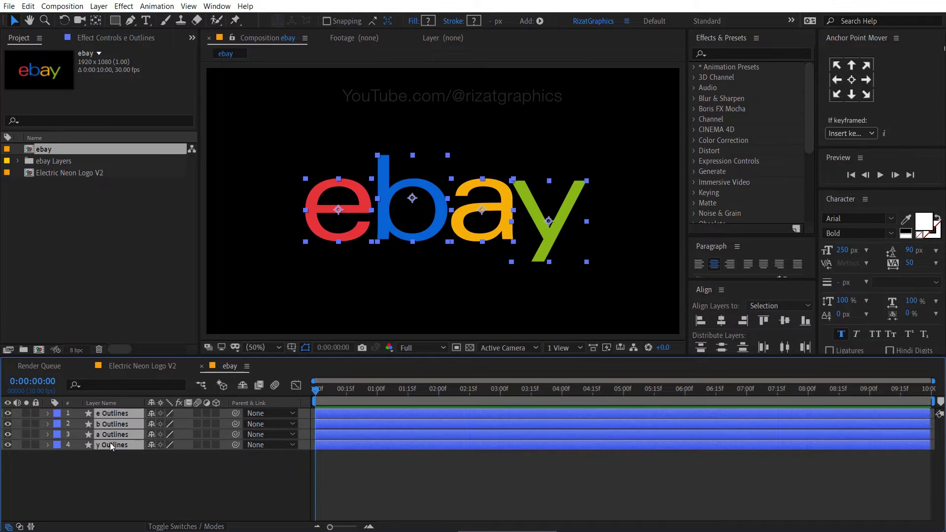
- Auto-trace the four Outlines layers, then delete the original Outlines layers
{"action": "left_click", "coordinate": [99, 6]}
{"action": "left_click", "coordinate": [162, 373]}
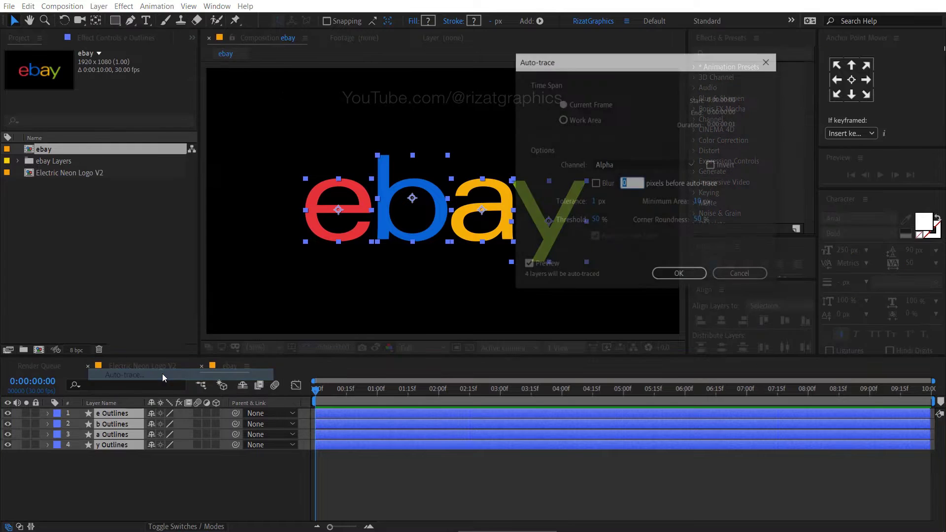
{"action": "left_click", "coordinate": [680, 275]}
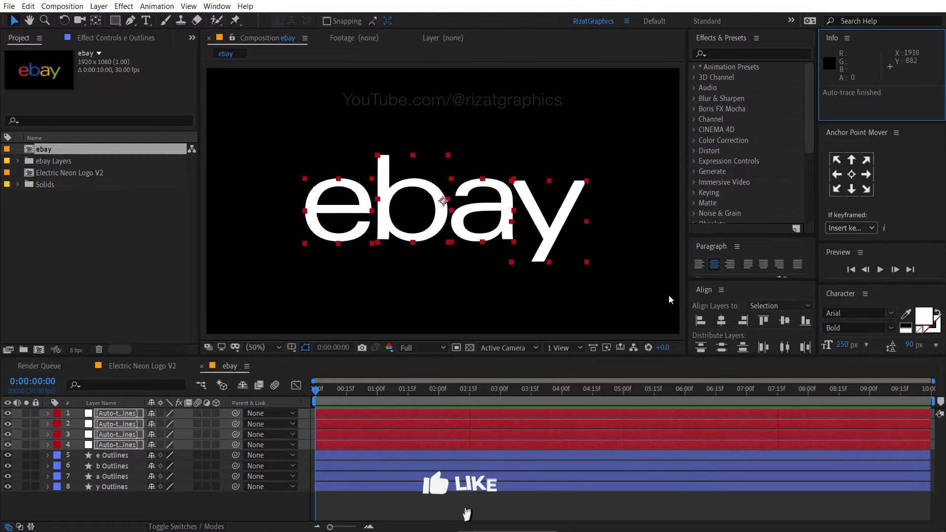
{"action": "left_click", "coordinate": [112, 455]}
{"action": "left_click", "coordinate": [114, 486], "text": "shift"}
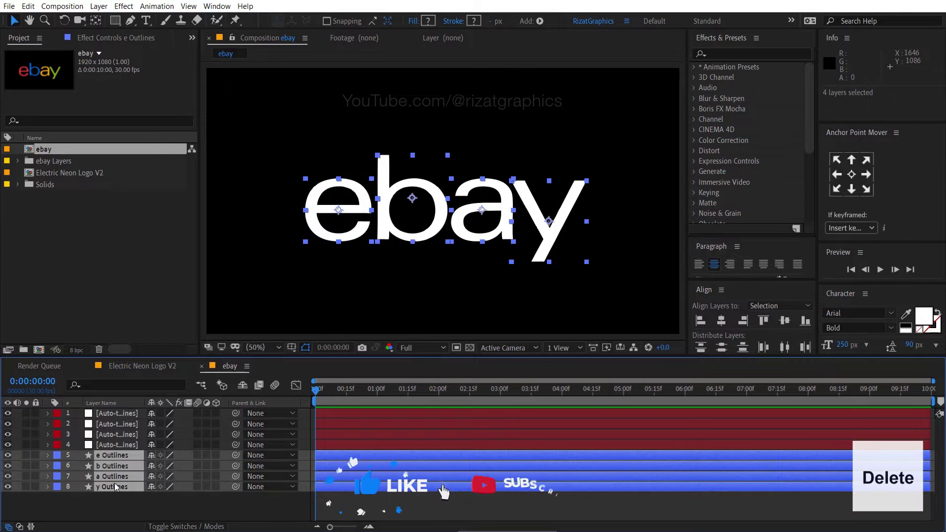
{"action": "key", "text": "Delete"}
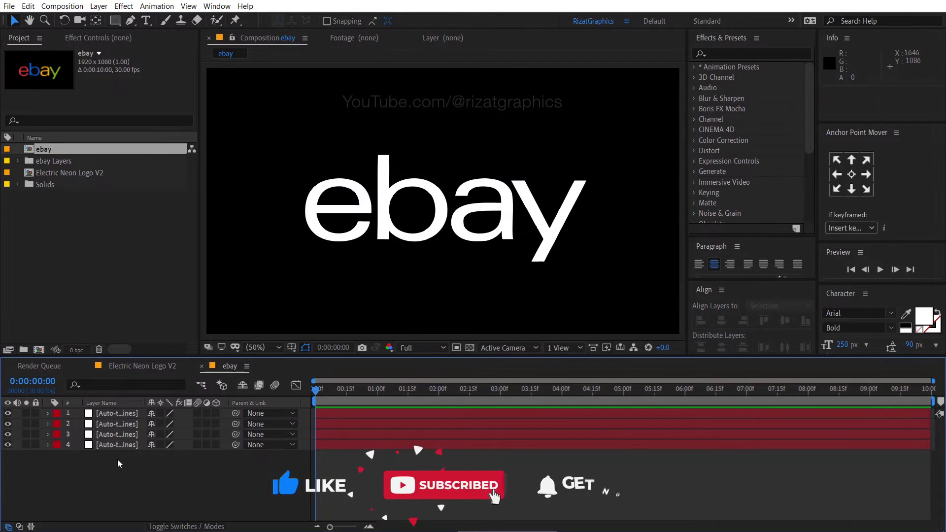
- Rename the four auto-traced layers e, b, a and y
{"action": "left_click", "coordinate": [115, 413]}
{"action": "key", "text": "Return"}
{"action": "type", "text": "e"}
{"action": "left_click", "coordinate": [114, 424]}
{"action": "key", "text": "Return"}
{"action": "type", "text": "b"}
{"action": "left_click", "coordinate": [111, 433]}
{"action": "key", "text": "Return"}
{"action": "type", "text": "a"}
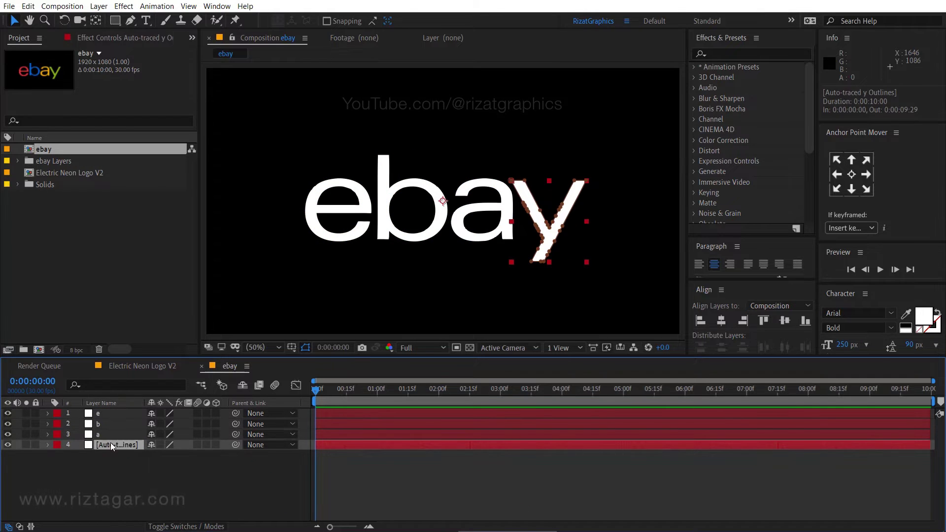
{"action": "type", "text": "y"}
{"action": "key", "text": "Return"}
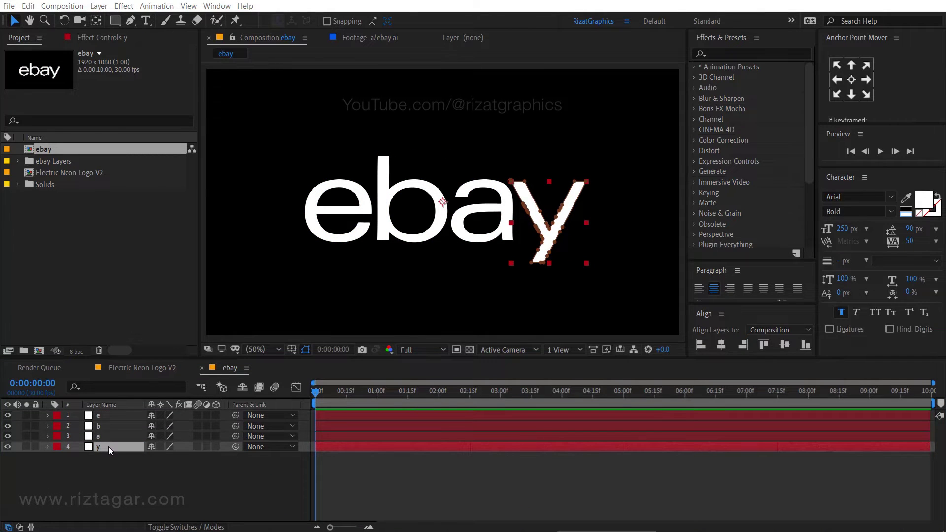
- Show the masks of the e, b, a and y layers and select their Mask Path keyframes
{"action": "left_click", "coordinate": [113, 416]}
{"action": "left_click", "coordinate": [112, 448], "text": "shift"}
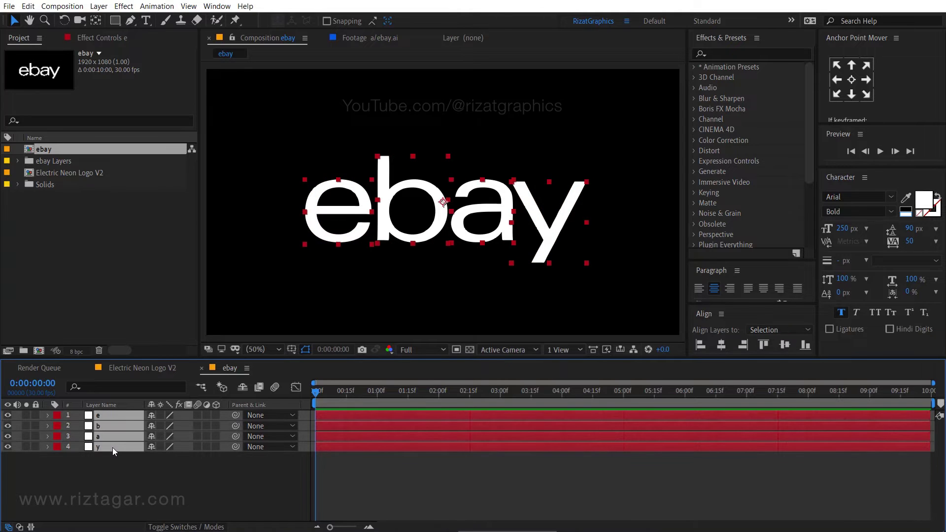
{"action": "key", "text": "m"}
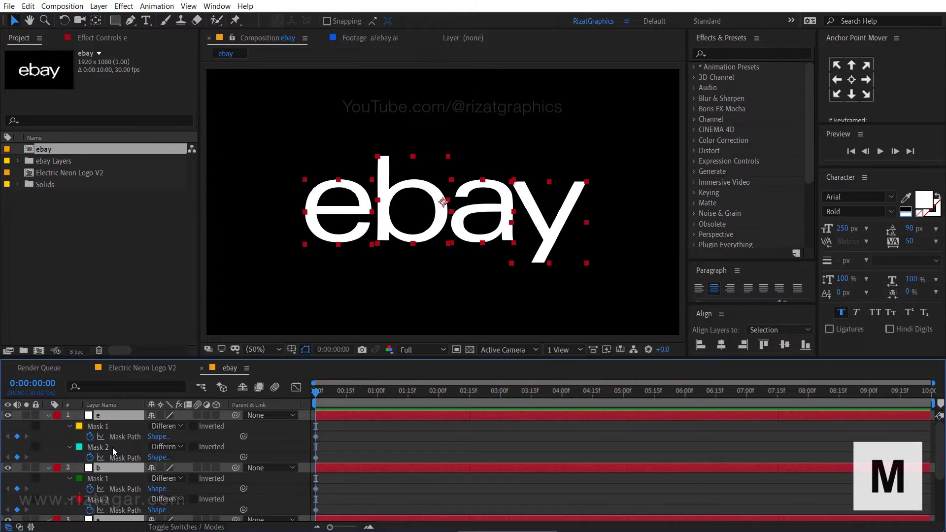
{"action": "left_click_drag", "start_coordinate": [329, 435], "coordinate": [315, 526]}
{"action": "scroll", "coordinate": [335, 471], "scroll_direction": "down", "scroll_amount": 1}
{"action": "left_click", "coordinate": [325, 478]}
{"action": "scroll", "coordinate": [326, 479], "scroll_direction": "down", "scroll_amount": 1}
{"action": "left_click", "coordinate": [338, 501]}
{"action": "scroll", "coordinate": [338, 502], "scroll_direction": "down", "scroll_amount": 1}
{"action": "scroll", "coordinate": [114, 422], "scroll_direction": "up", "scroll_amount": 3}
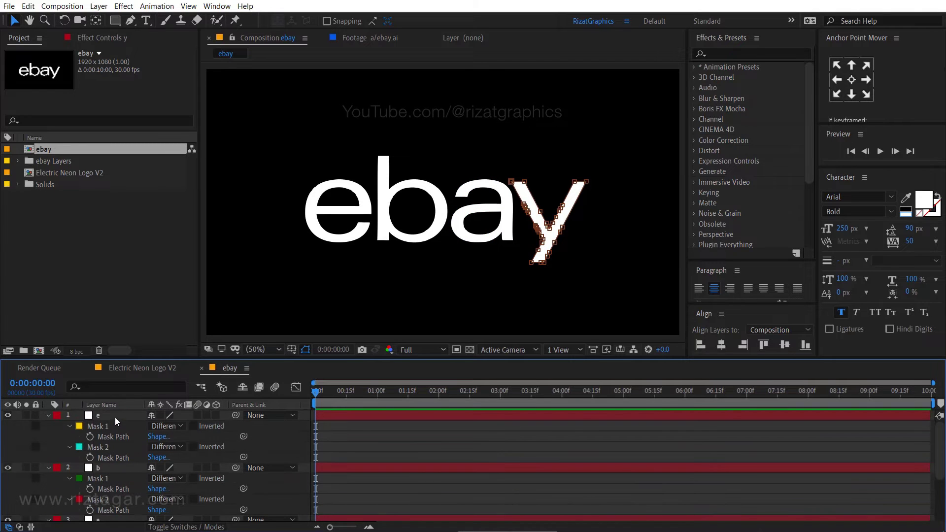
- Collapse the mask properties on all letter layers and deselect them
{"action": "key", "text": "ctrl+a"}
{"action": "key", "text": "m"}
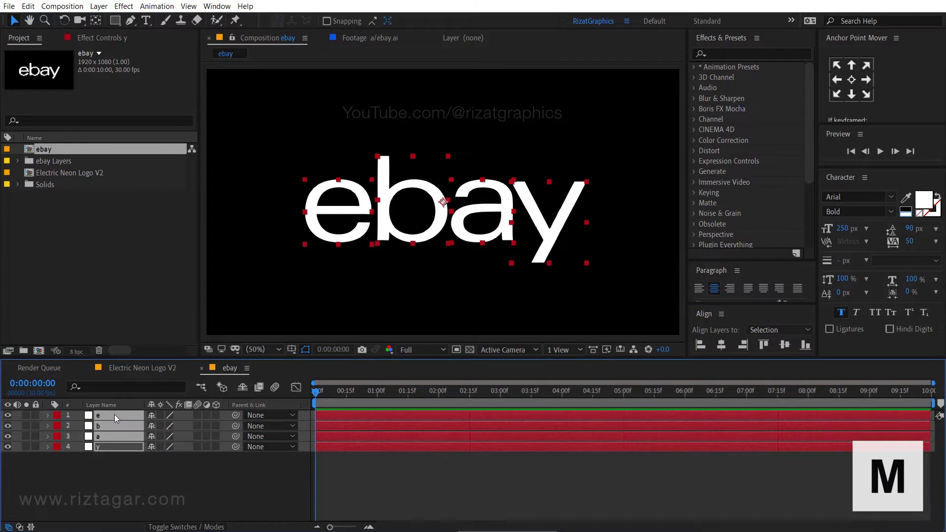
{"action": "left_click", "coordinate": [119, 471]}
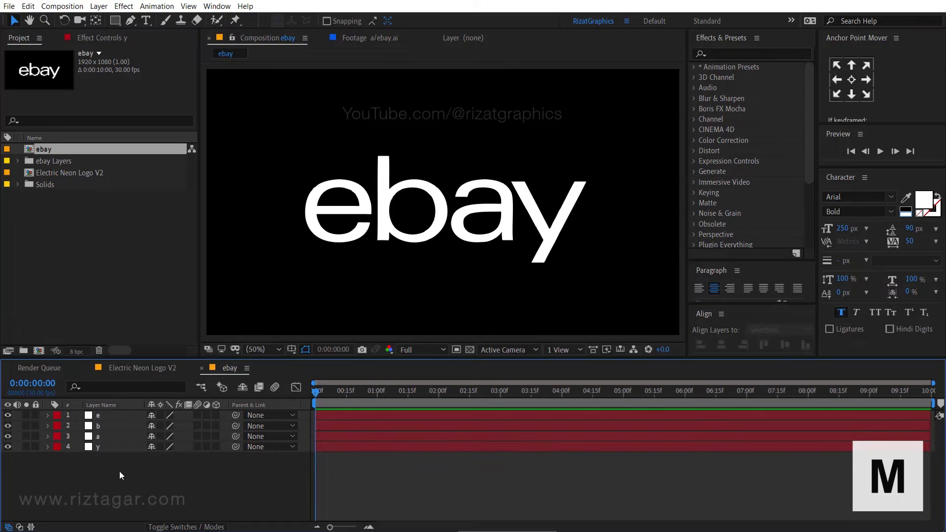
- Search the effects for 'sabe' and apply Video Copilot Saber to the e letter layer
{"action": "left_click", "coordinate": [115, 418]}
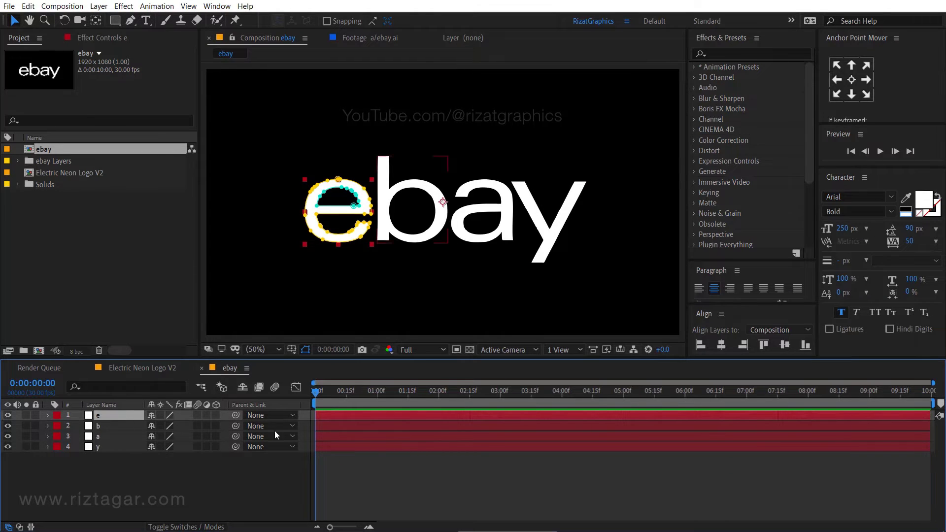
{"action": "left_click", "coordinate": [741, 53]}
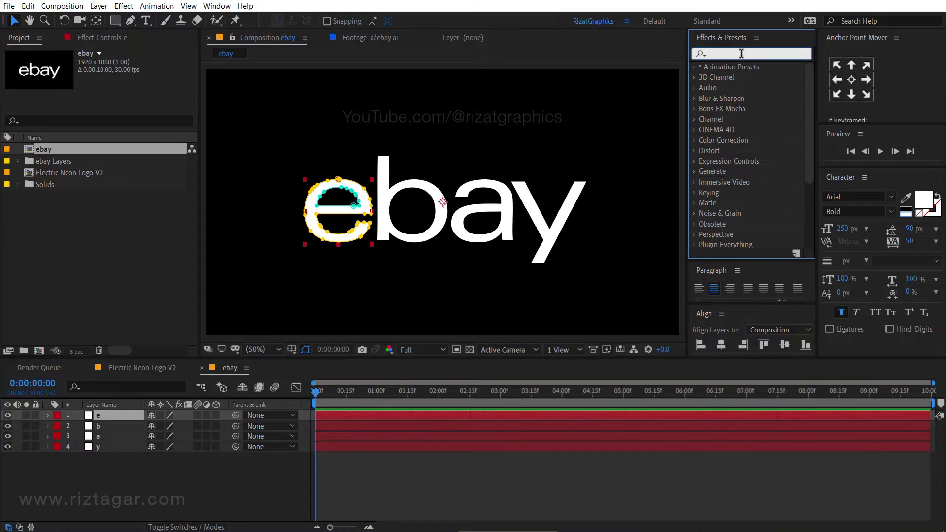
{"action": "type", "text": "sabe"}
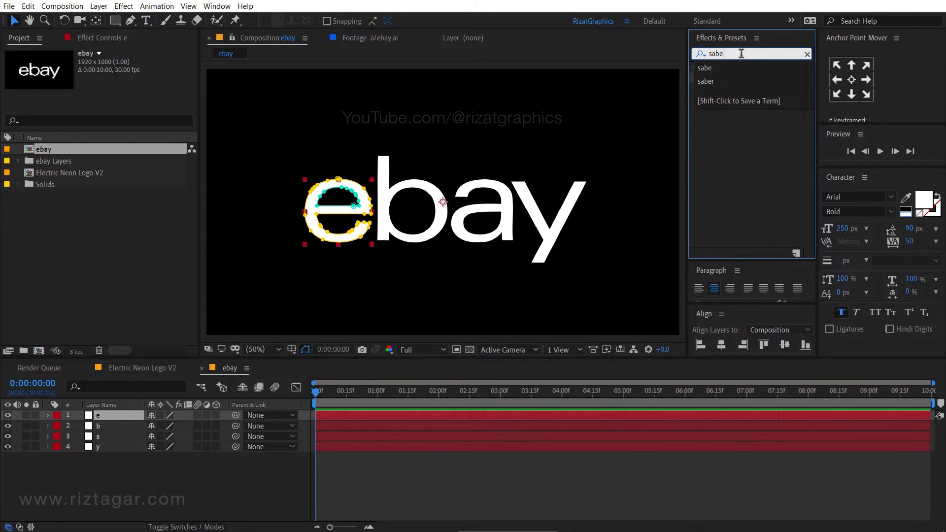
{"action": "left_click", "coordinate": [741, 119]}
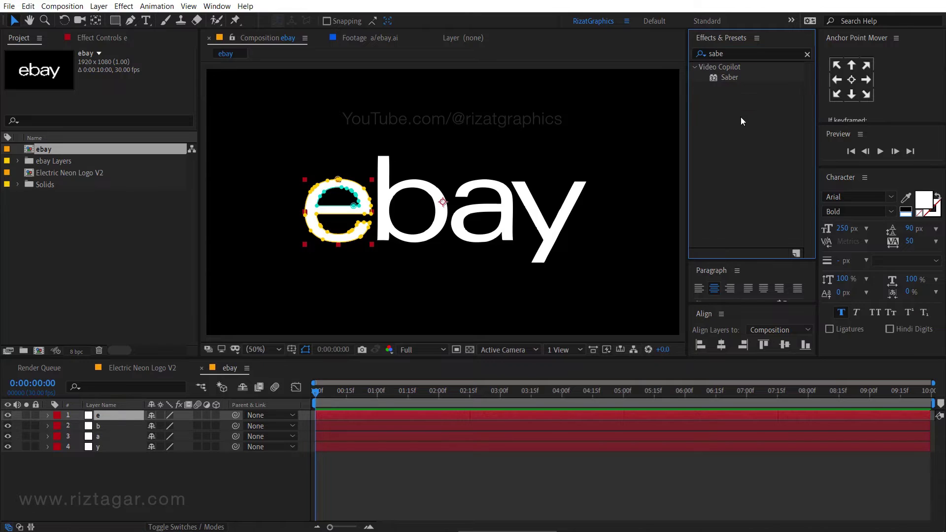
{"action": "left_click", "coordinate": [732, 82]}
{"action": "left_click_drag", "start_coordinate": [733, 82], "coordinate": [121, 412]}
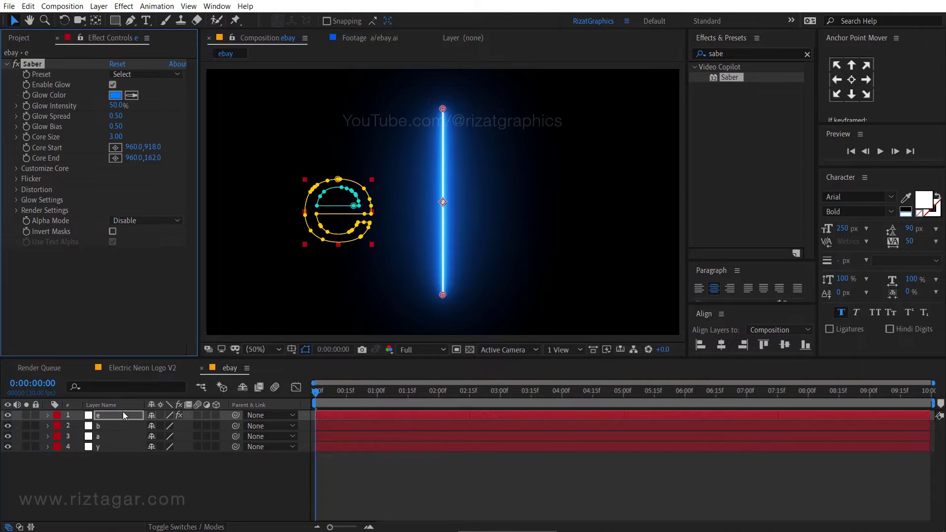
- Set Saber's Core Type to Layer Masks and Composite Settings to Transparent
{"action": "left_click", "coordinate": [17, 167]}
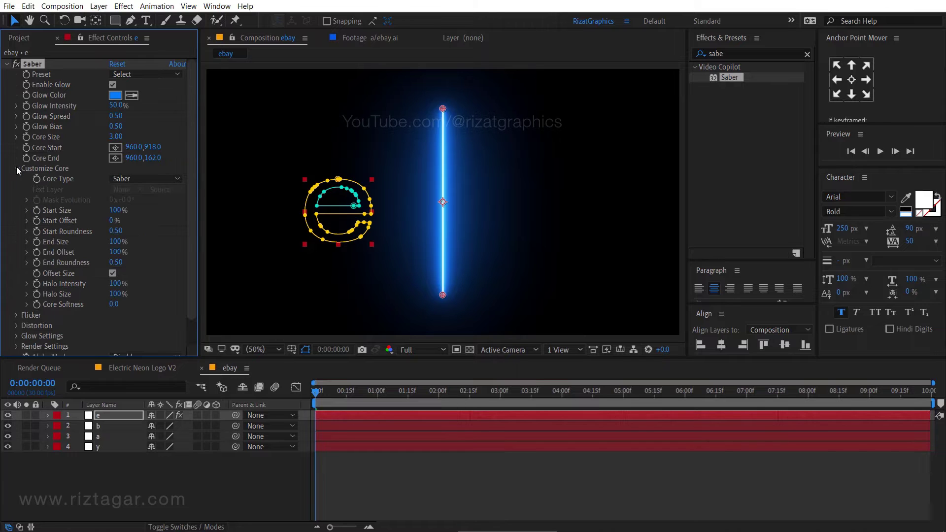
{"action": "left_click", "coordinate": [166, 178]}
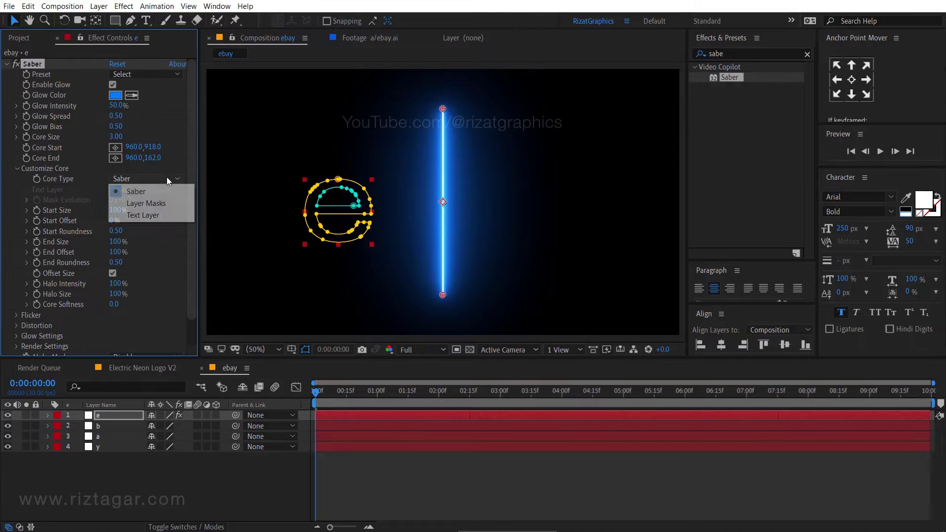
{"action": "left_click", "coordinate": [171, 204]}
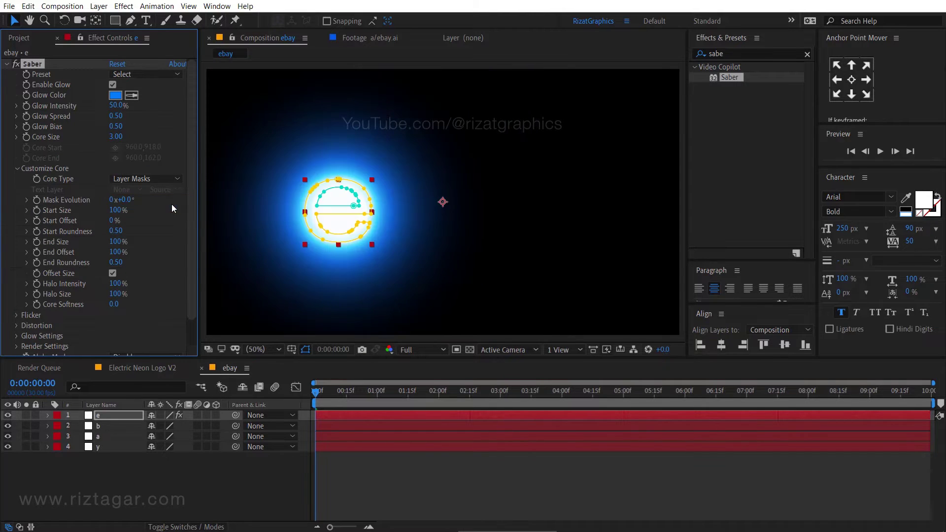
{"action": "left_click", "coordinate": [16, 346]}
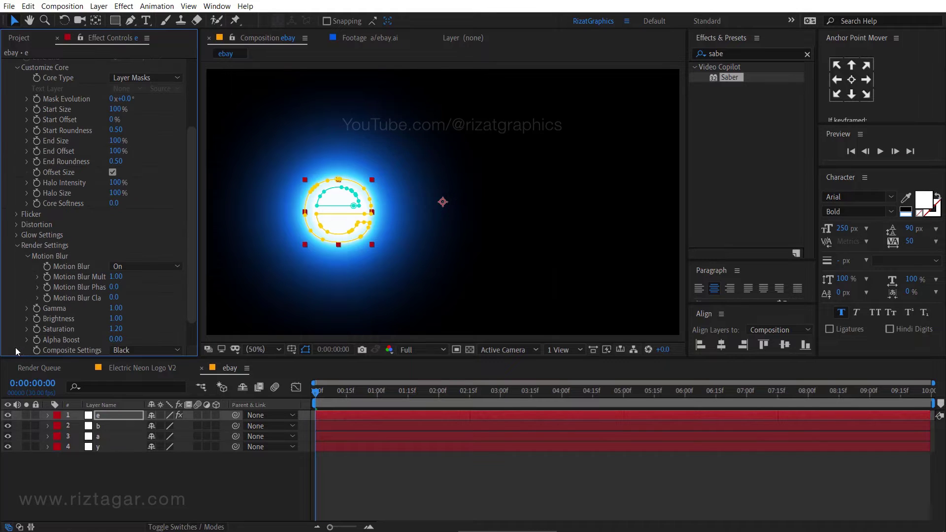
{"action": "left_click", "coordinate": [129, 351]}
{"action": "left_click", "coordinate": [146, 364]}
- Apply the Neon Saber preset, set Glow Spread to 0.30, and begin editing Glow Bias
{"action": "scroll", "coordinate": [152, 305], "scroll_direction": "up", "scroll_amount": 5}
{"action": "left_click", "coordinate": [152, 75]}
{"action": "left_click", "coordinate": [167, 372]}
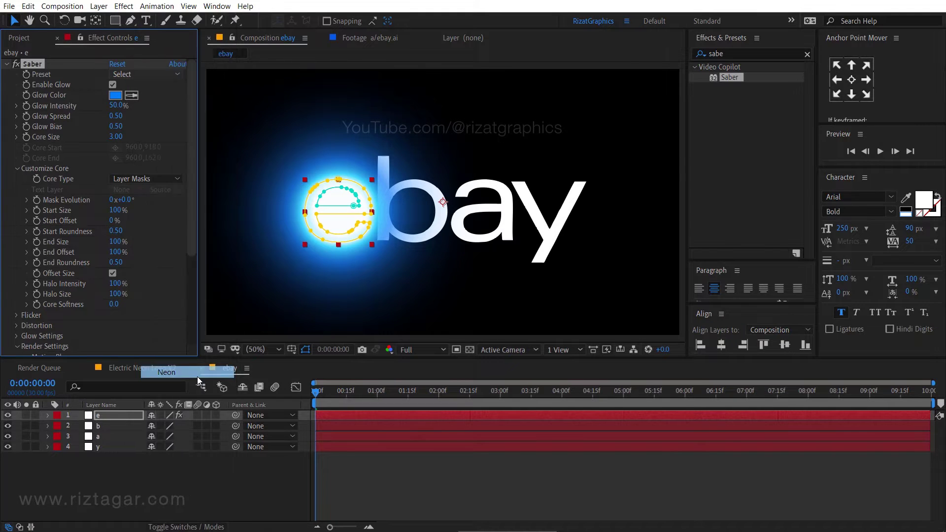
{"action": "left_click", "coordinate": [127, 116]}
{"action": "key", "text": "Home"}
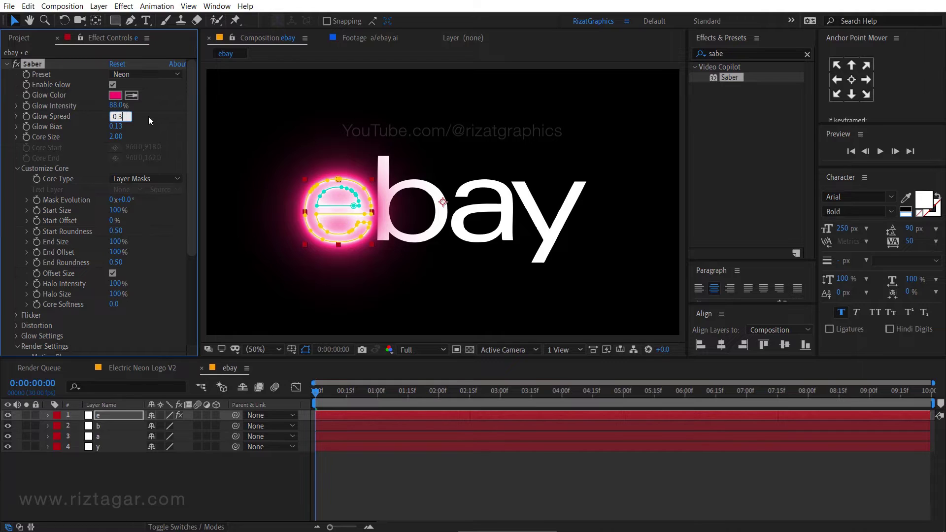
{"action": "key", "text": "Return"}
{"action": "left_click", "coordinate": [117, 126]}
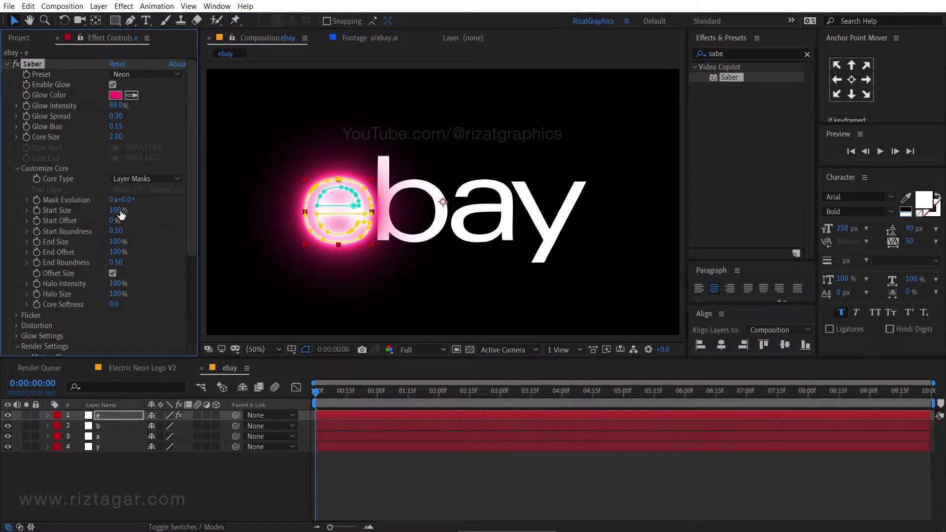
- Set Start Size near 0% and Start Offset 100%, then End Offset 0% at two seconds
{"action": "left_click_drag", "start_coordinate": [120, 213], "coordinate": [49, 216]}
{"action": "left_click_drag", "start_coordinate": [111, 222], "coordinate": [181, 219]}
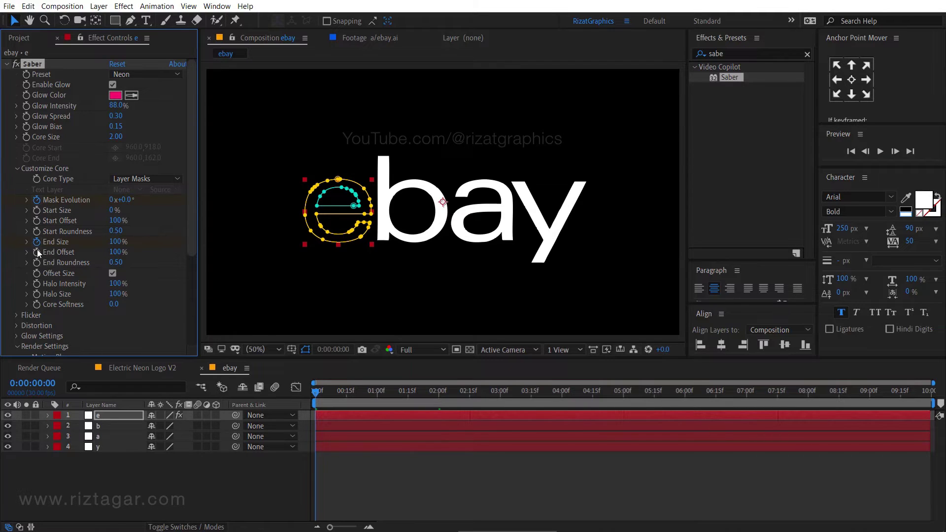
{"action": "left_click", "coordinate": [439, 392]}
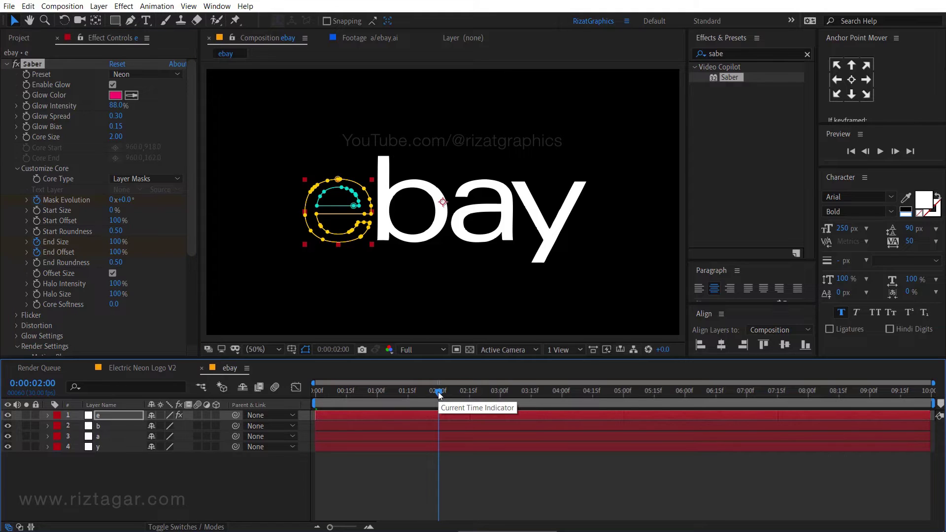
{"action": "left_click", "coordinate": [118, 252]}
{"action": "type", "text": "0"}
{"action": "key", "text": "Return"}
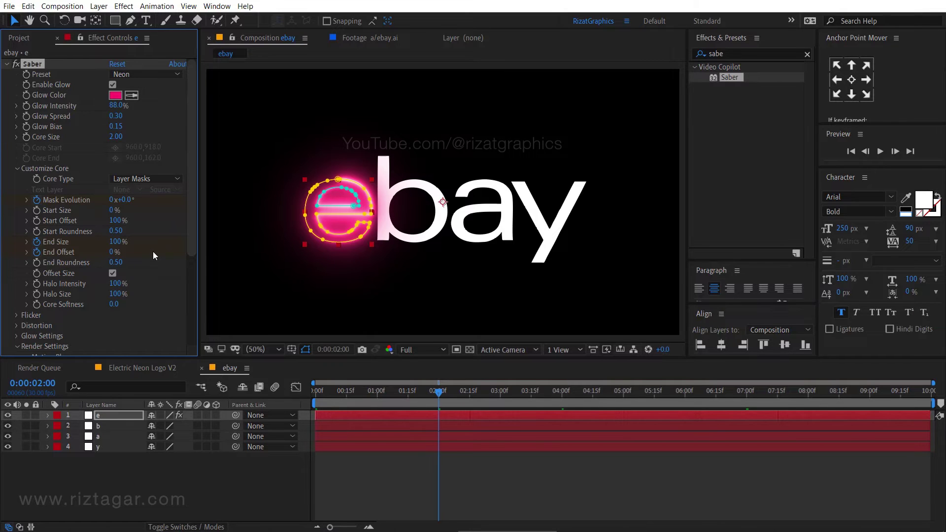
{"action": "left_click", "coordinate": [561, 393]}
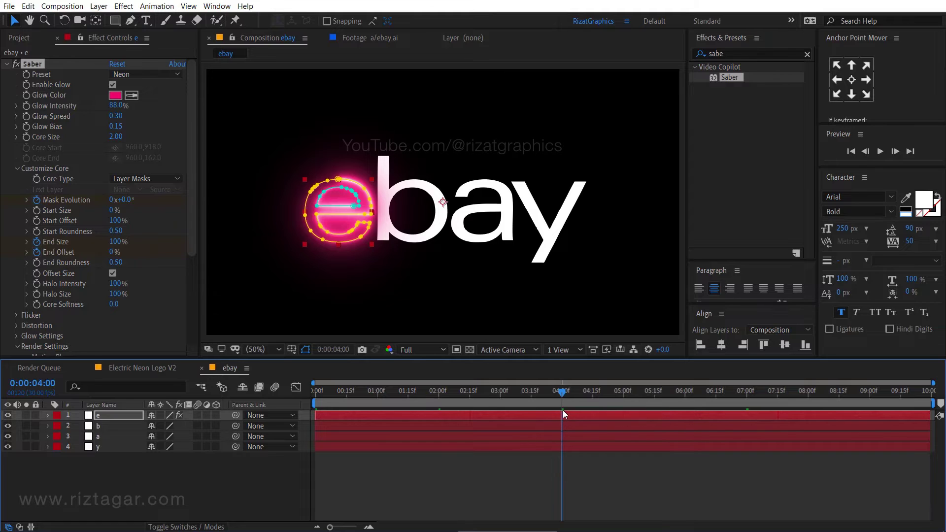
- Add keyframes on the e's Saber End Offset and End Size at four seconds
{"action": "left_click", "coordinate": [562, 415]}
{"action": "key", "text": "u"}
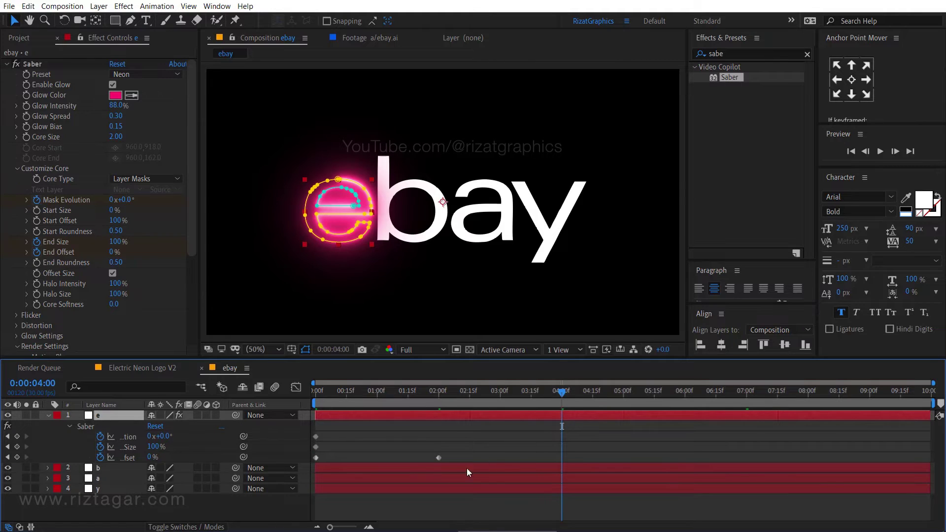
{"action": "left_click", "coordinate": [18, 457]}
{"action": "left_click", "coordinate": [18, 447]}
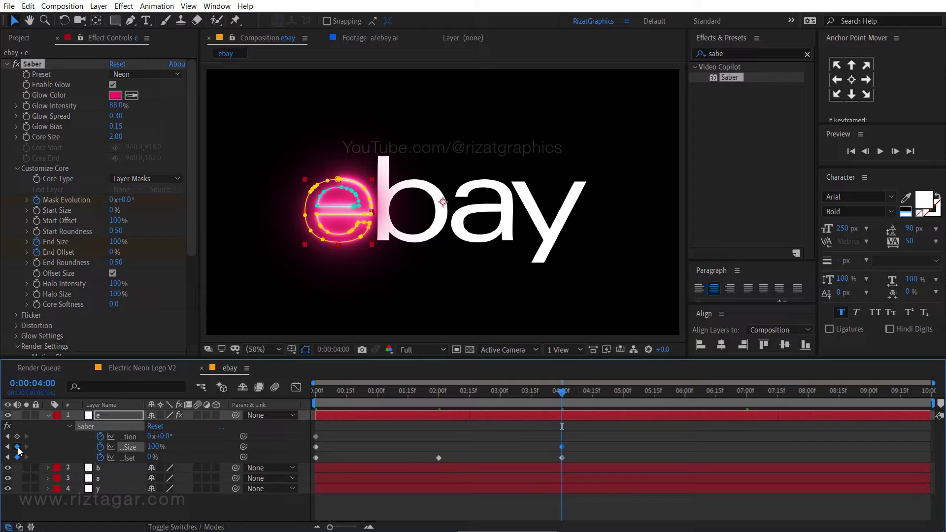
- At exactly seven seconds, set End Size to 0% and End Offset to 100%
{"action": "left_click", "coordinate": [747, 391]}
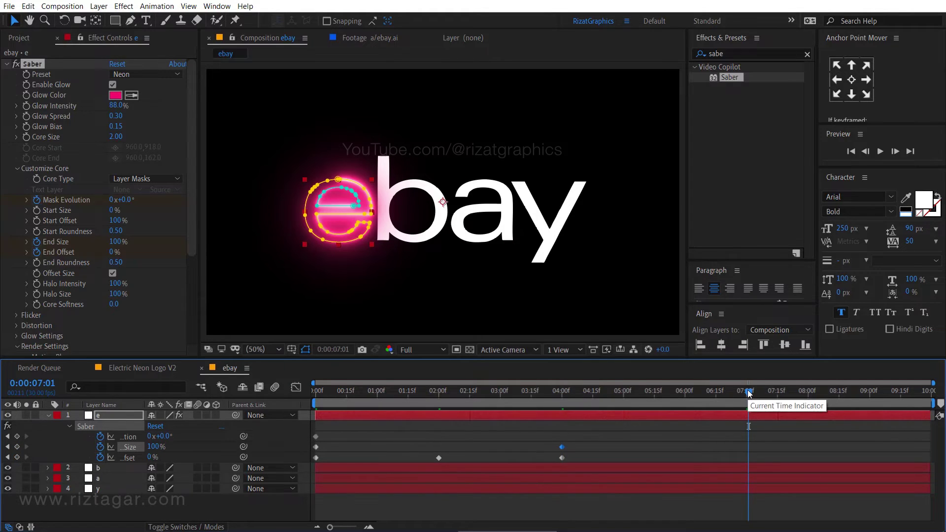
{"action": "left_click_drag", "start_coordinate": [748, 392], "coordinate": [746, 392]}
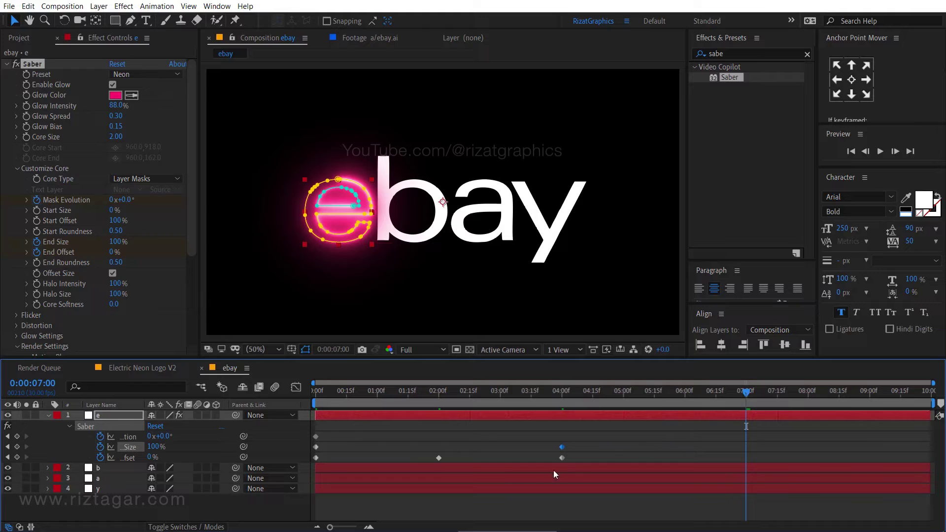
{"action": "left_click", "coordinate": [156, 447]}
{"action": "type", "text": "0"}
{"action": "key", "text": "Tab"}
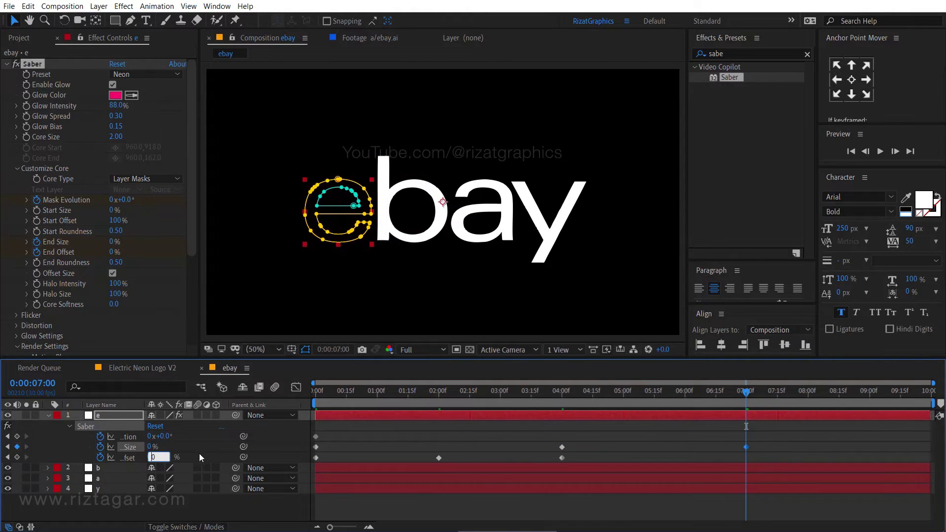
{"action": "type", "text": "100"}
{"action": "key", "text": "Return"}
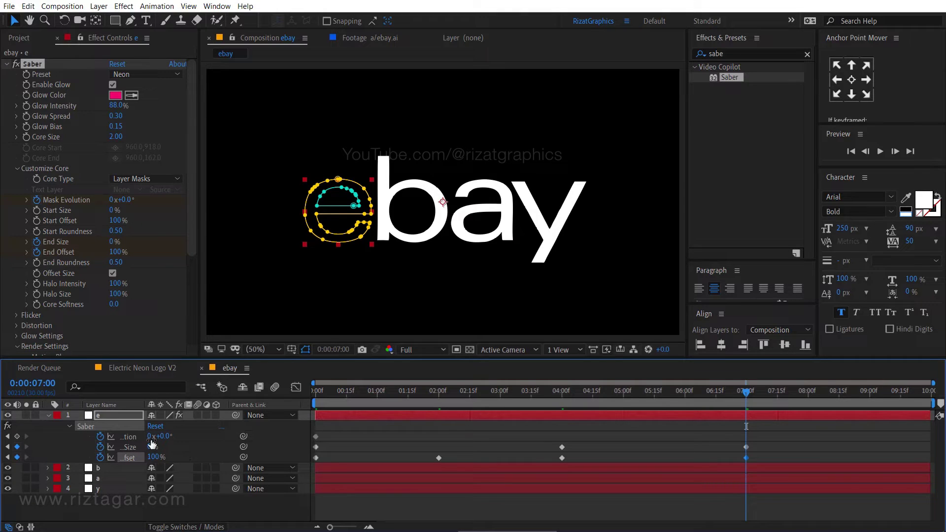
- Set Mask Evolution to 2x, then preview the e's neon animation from the start
{"action": "left_click", "coordinate": [149, 436]}
{"action": "type", "text": "2"}
{"action": "left_click", "coordinate": [194, 442]}
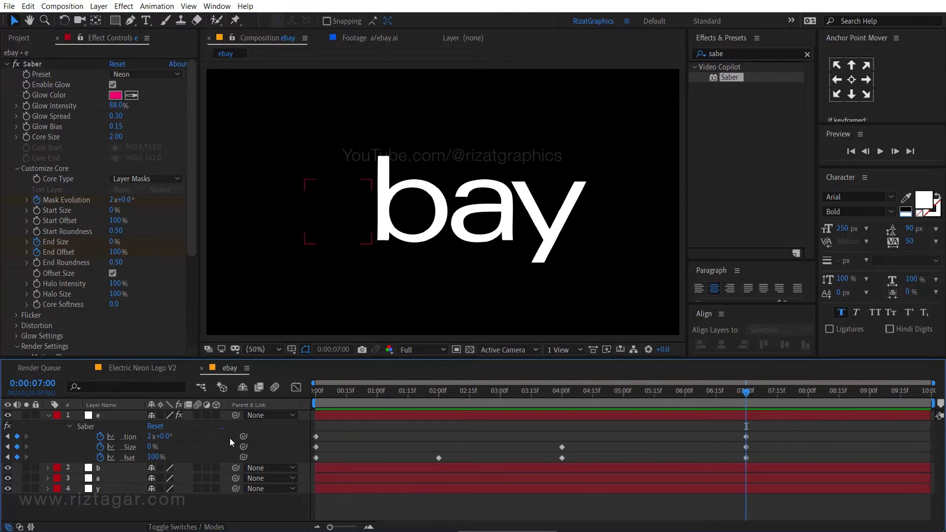
{"action": "left_click", "coordinate": [312, 392]}
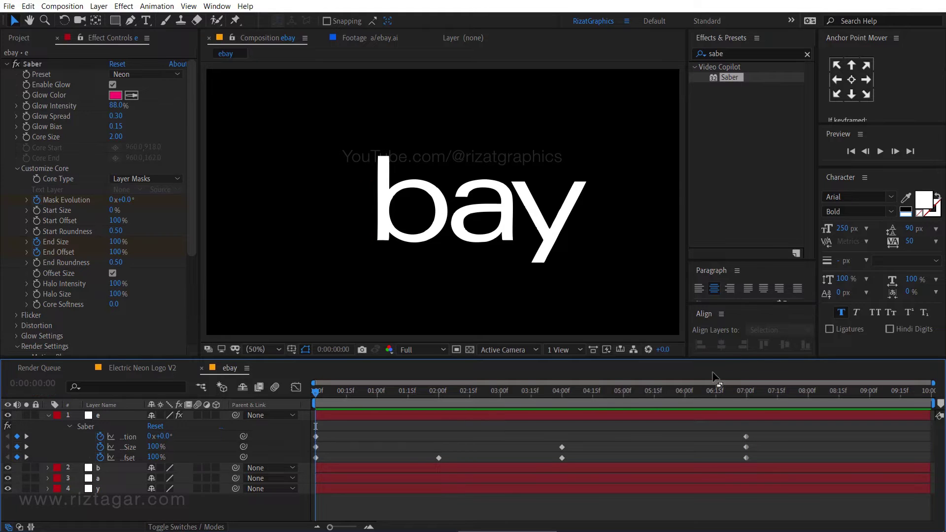
{"action": "left_click", "coordinate": [880, 152]}
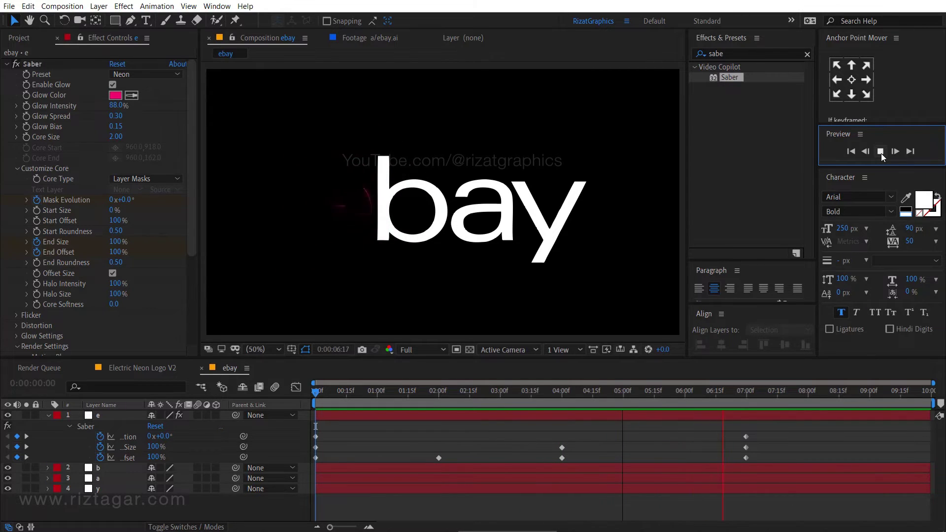
{"action": "left_click", "coordinate": [880, 151]}
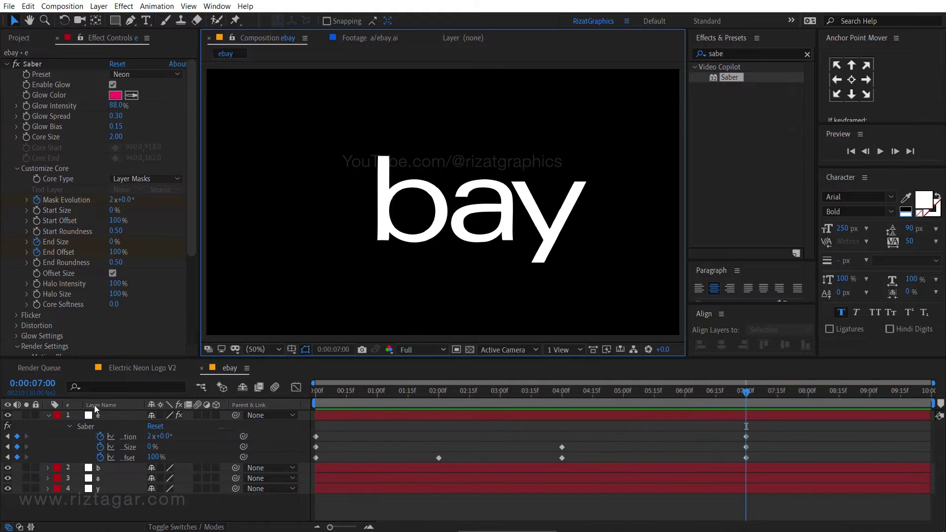
{"action": "left_click", "coordinate": [47, 415]}
- Copy the Saber effect from the e layer
{"action": "left_click", "coordinate": [96, 415]}
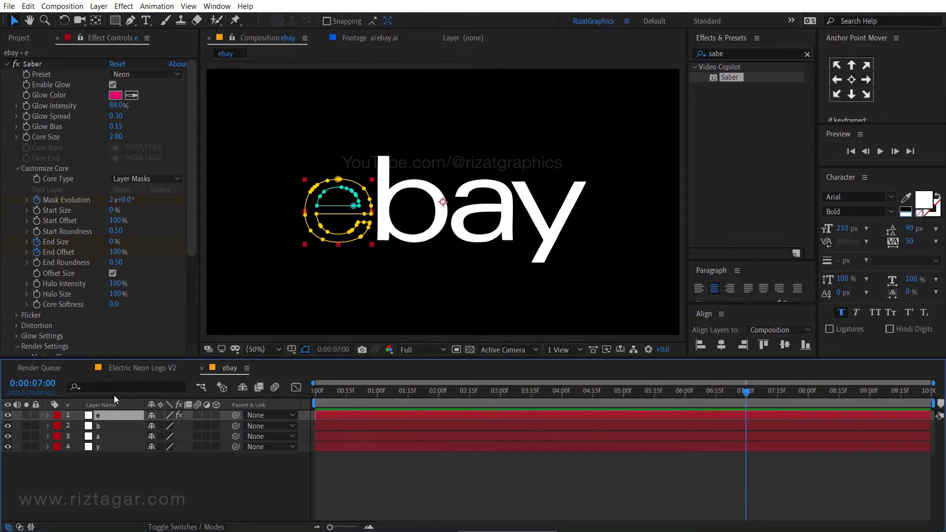
{"action": "left_click", "coordinate": [12, 65]}
{"action": "left_click", "coordinate": [30, 64]}
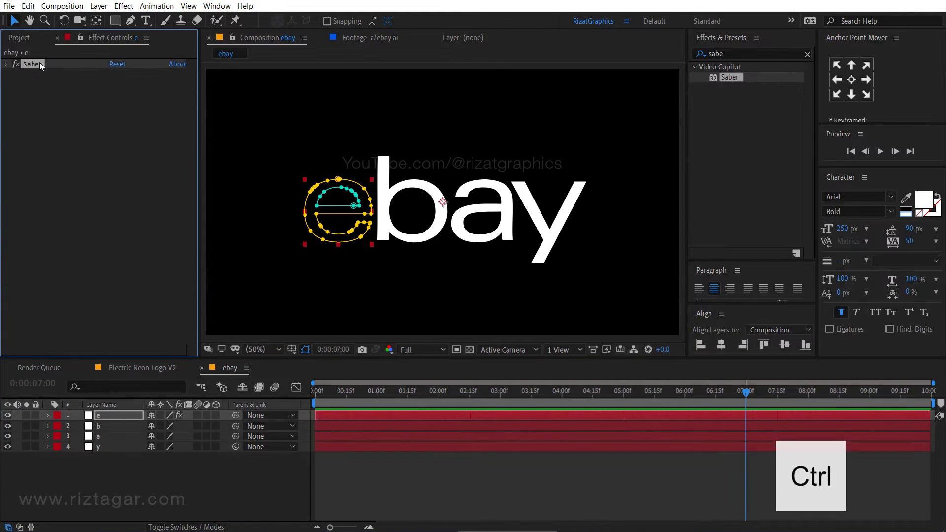
{"action": "key", "text": "ctrl+c"}
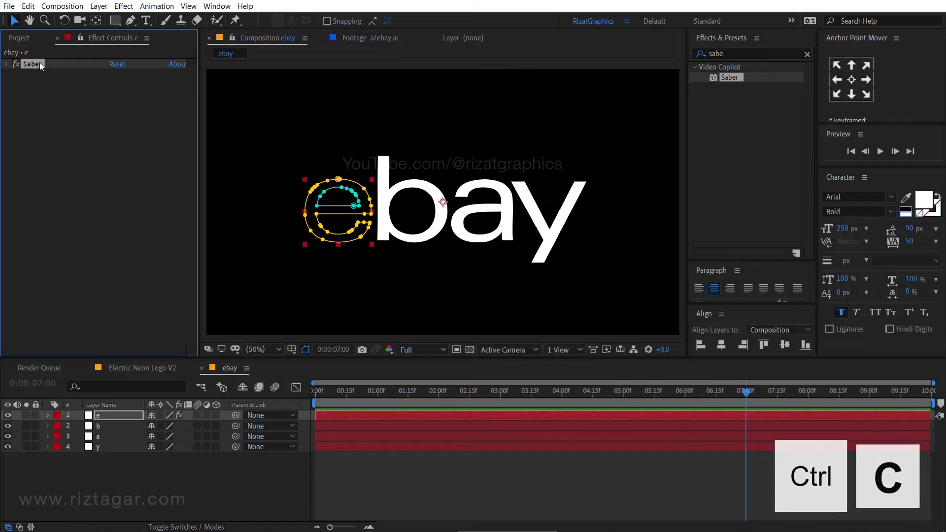
- Paste Saber onto layers b, a and y at time zero, then preview the ebay animation
{"action": "left_click", "coordinate": [98, 425]}
{"action": "left_click", "coordinate": [100, 447], "text": "shift"}
{"action": "key", "text": "Home"}
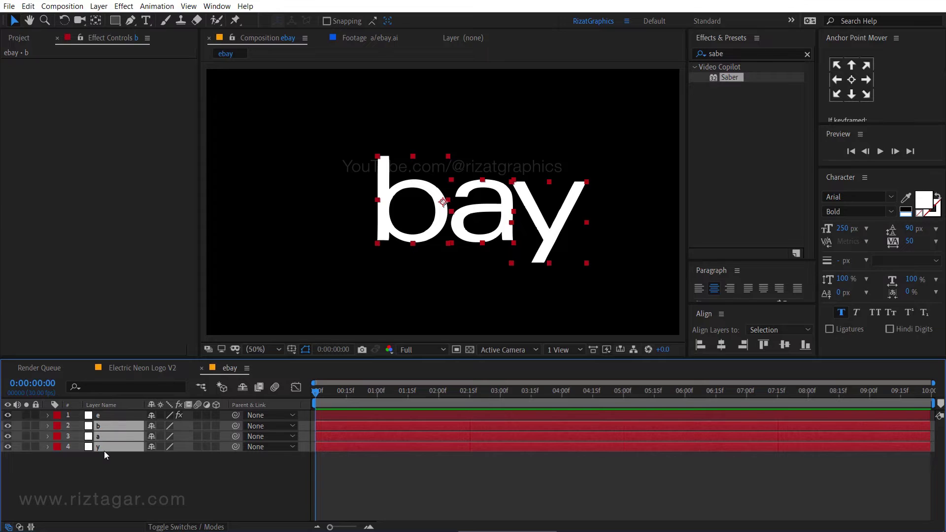
{"action": "key", "text": "ctrl+v"}
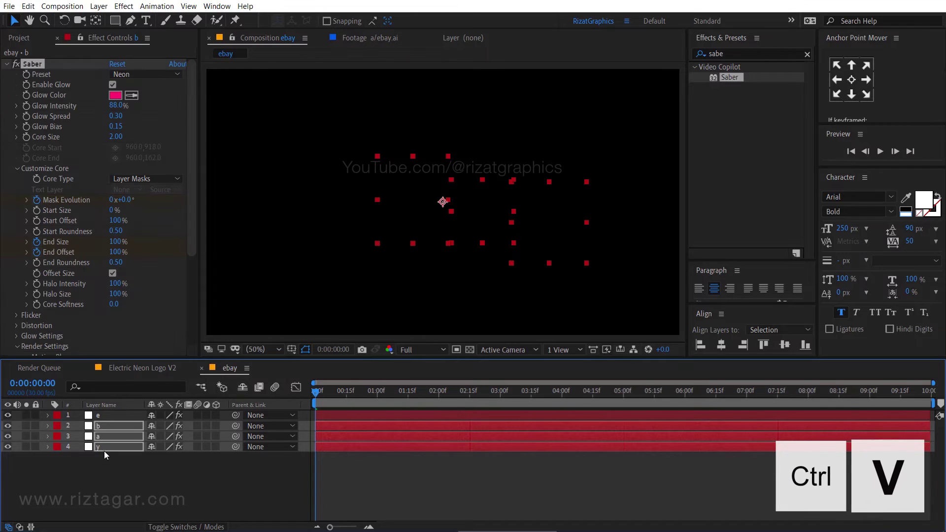
{"action": "left_click", "coordinate": [105, 465]}
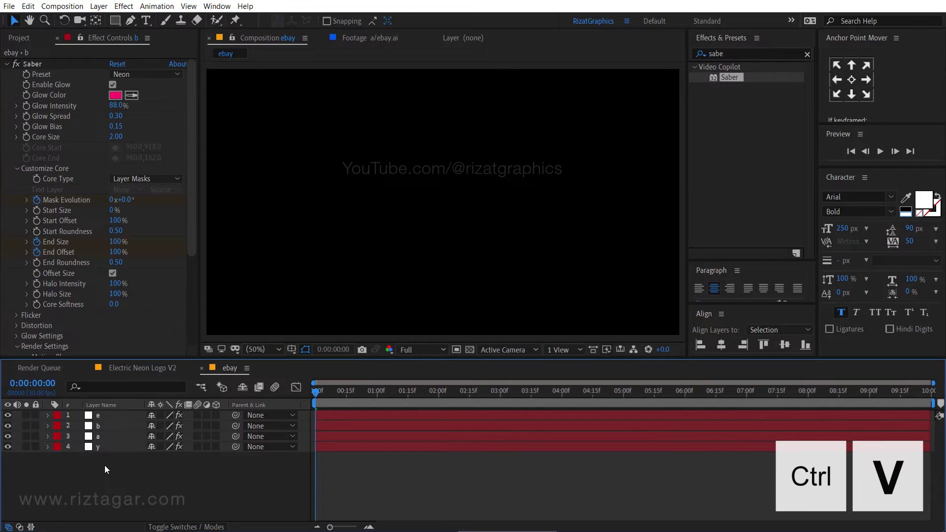
{"action": "key", "text": "space"}
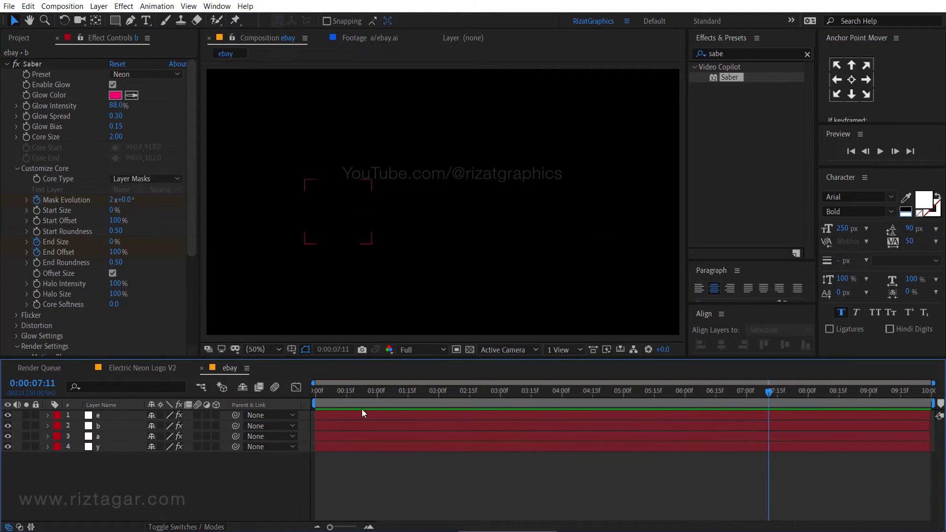
{"action": "key", "text": "space"}
{"action": "left_click_drag", "start_coordinate": [316, 389], "coordinate": [496, 377]}
- Set the e's Saber Glow Color to red and preview the multicoloured neon logo
{"action": "left_click", "coordinate": [103, 417]}
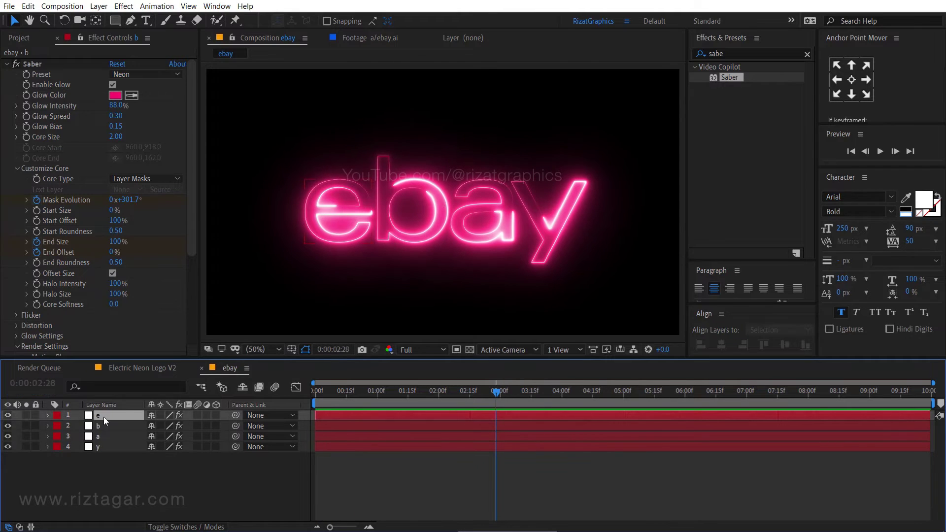
{"action": "left_click", "coordinate": [6, 64]}
{"action": "left_click", "coordinate": [880, 151]}
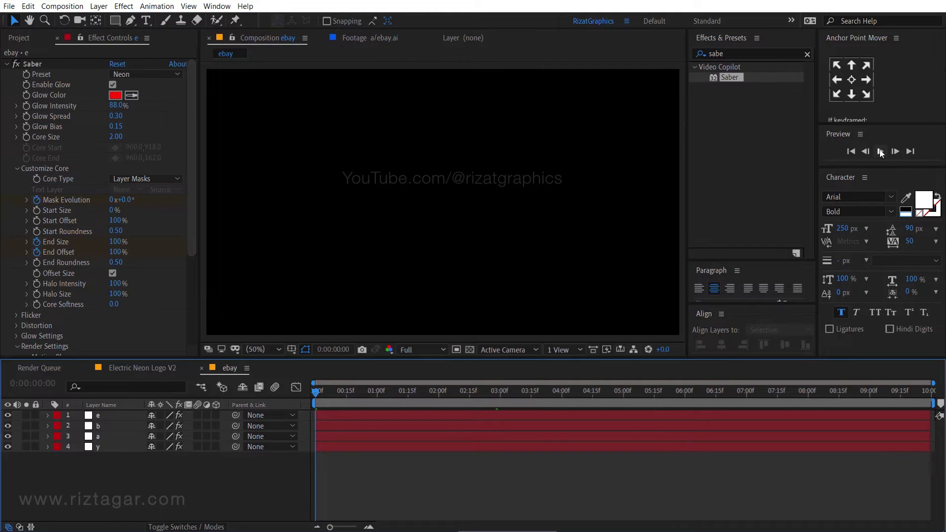
{"action": "left_click", "coordinate": [880, 151]}
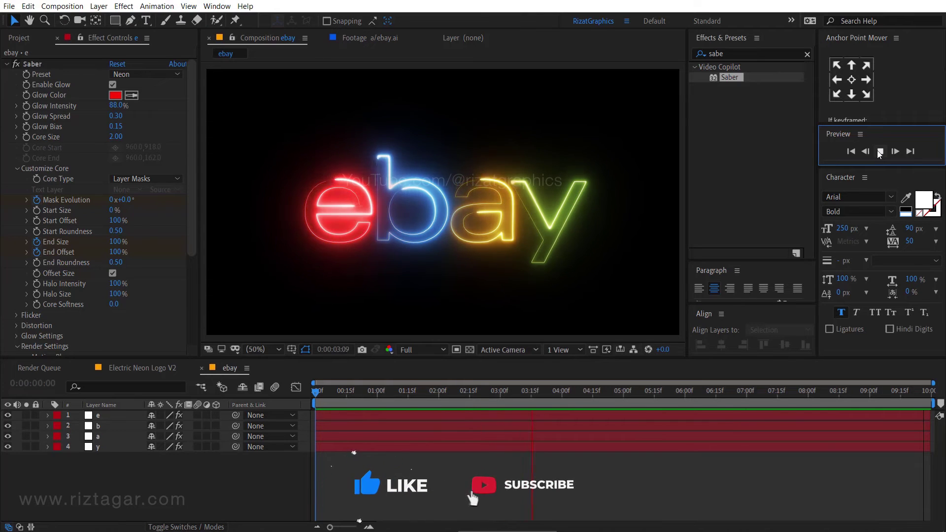
{"action": "key", "text": "space"}
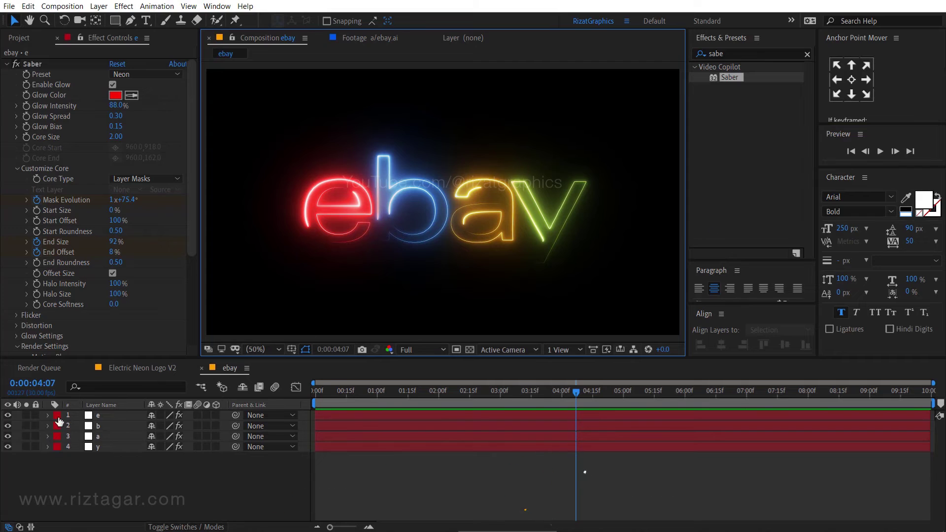
- Pre-compose the e, b, a and y layers into a new comp named 'Logo Build'
{"action": "left_click", "coordinate": [104, 418]}
{"action": "left_click", "coordinate": [105, 447], "text": "shift"}
{"action": "right_click", "coordinate": [105, 448]}
{"action": "left_click", "coordinate": [184, 404]}
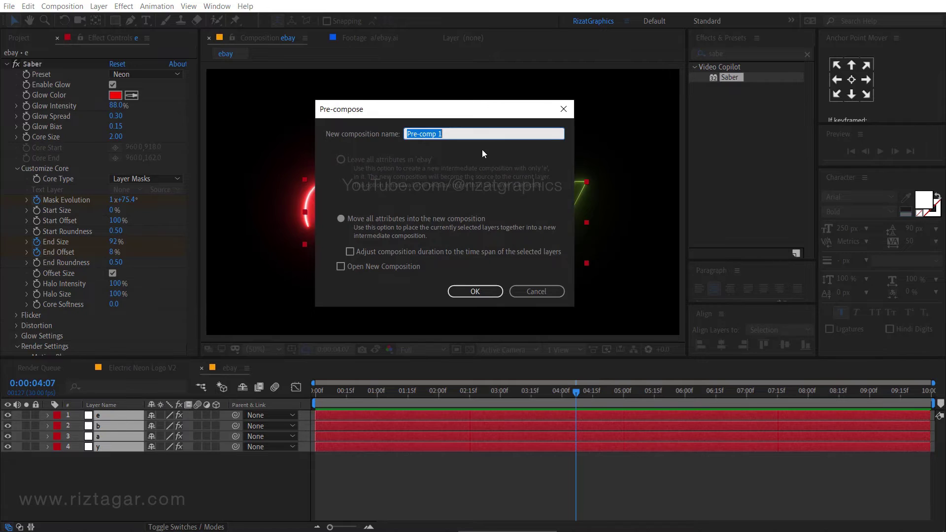
{"action": "type", "text": "Logo Build"}
{"action": "left_click", "coordinate": [487, 296]}
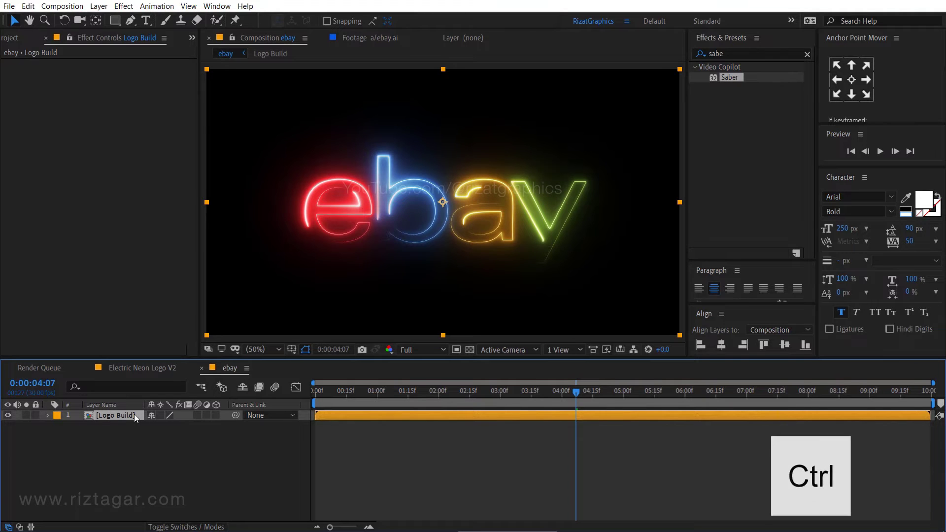
- Duplicate Logo Build, make the copy 3D, and flip it with X Rotation 180°
{"action": "key", "text": "ctrl+d"}
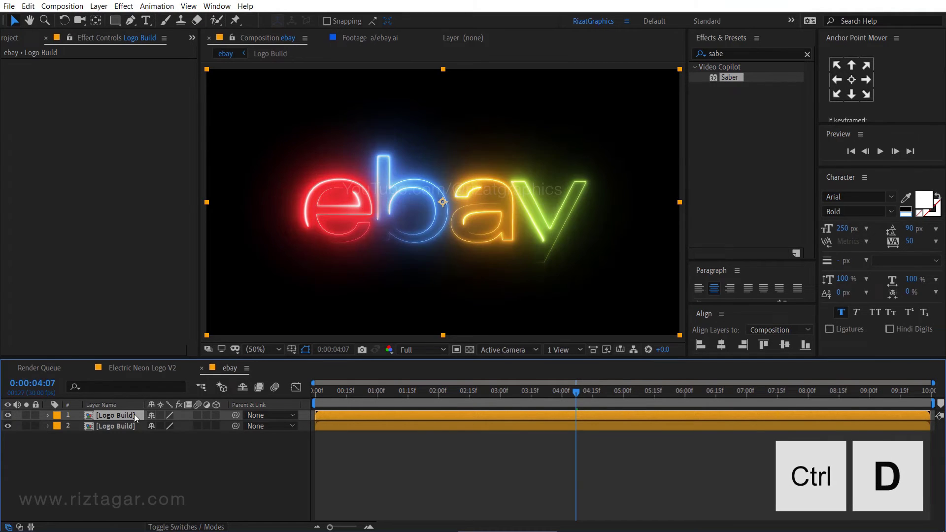
{"action": "left_click_drag", "start_coordinate": [143, 404], "coordinate": [155, 404]}
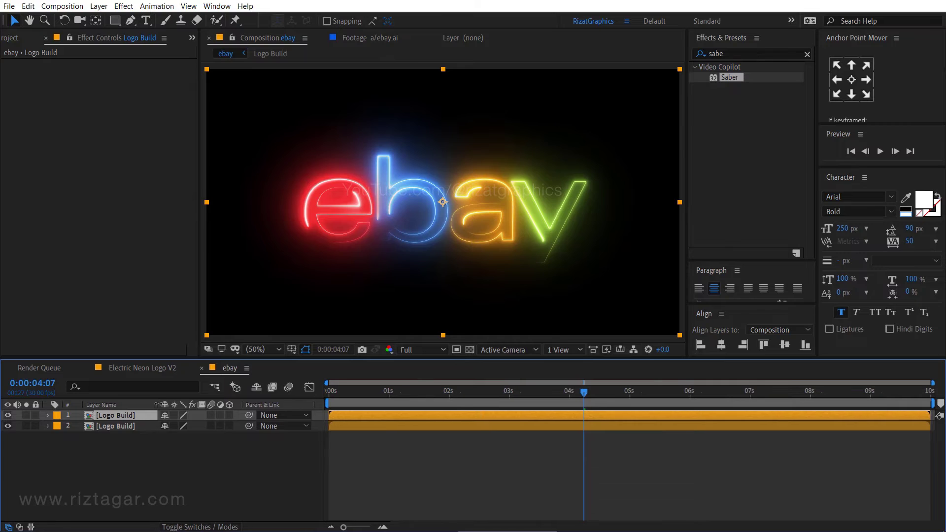
{"action": "left_click", "coordinate": [138, 426]}
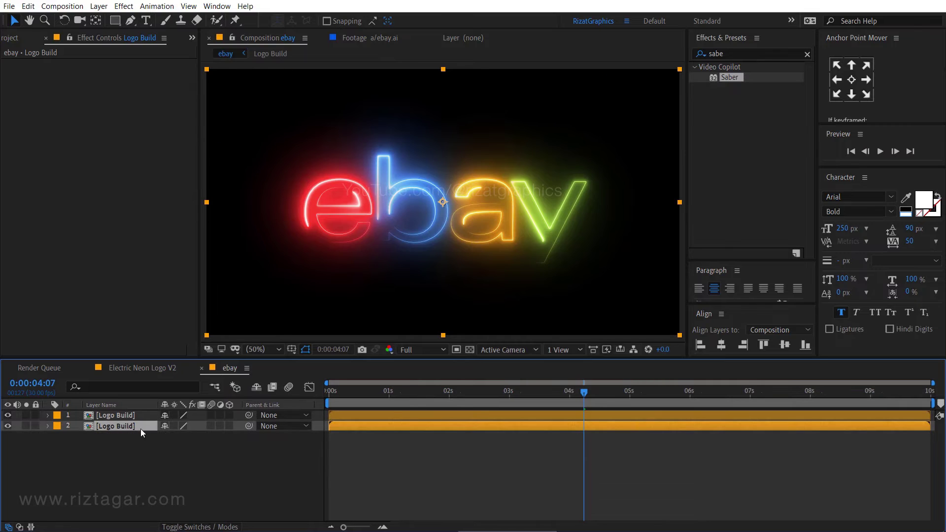
{"action": "left_click", "coordinate": [229, 426]}
{"action": "key", "text": "r"}
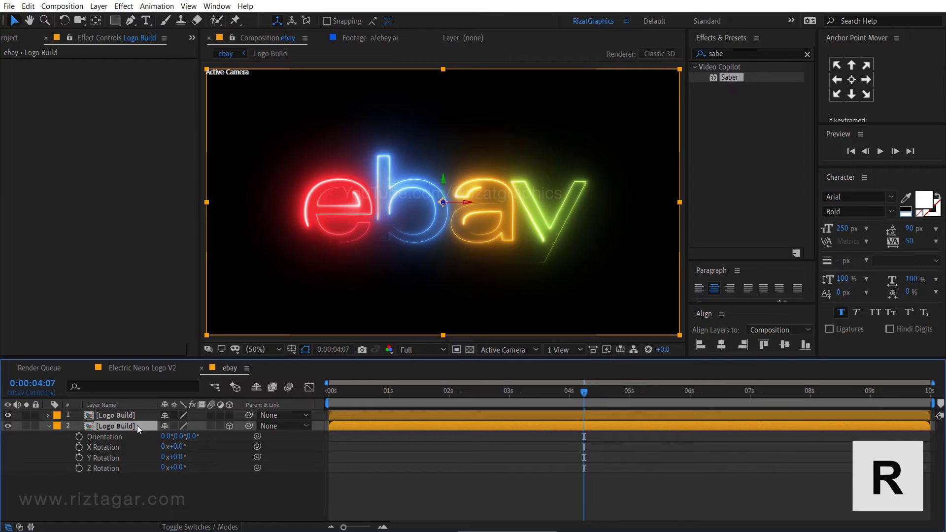
{"action": "left_click", "coordinate": [177, 447]}
{"action": "type", "text": "180"}
{"action": "key", "text": "Return"}
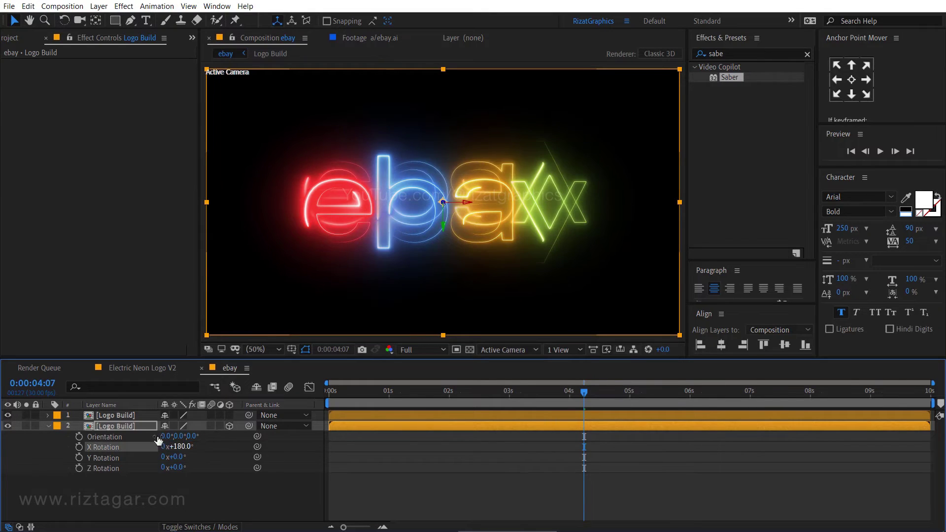
- Move the flipped copy down to position 960,989 beneath the original logo
{"action": "key", "text": "p"}
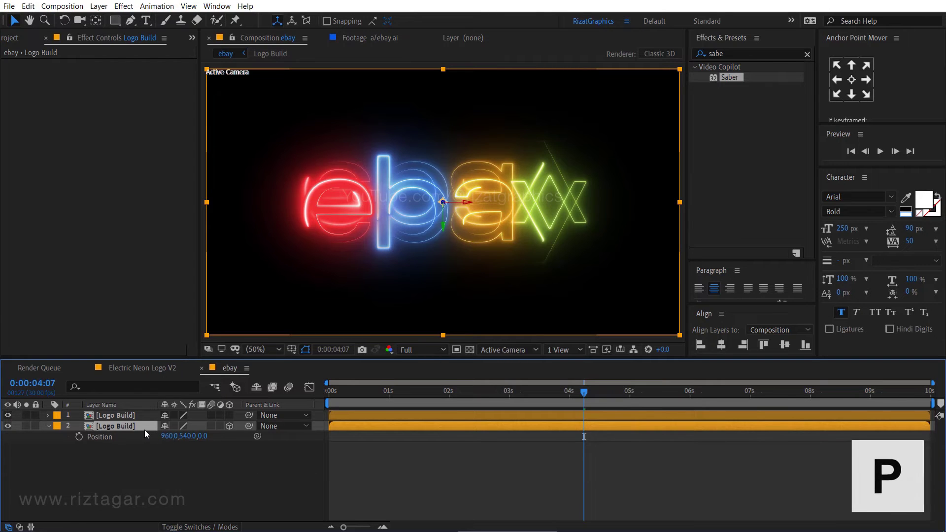
{"action": "left_click_drag", "start_coordinate": [183, 436], "coordinate": [431, 446]}
{"action": "left_click", "coordinate": [568, 393]}
{"action": "left_click", "coordinate": [436, 232]}
{"action": "left_click_drag", "start_coordinate": [436, 232], "coordinate": [436, 219]}
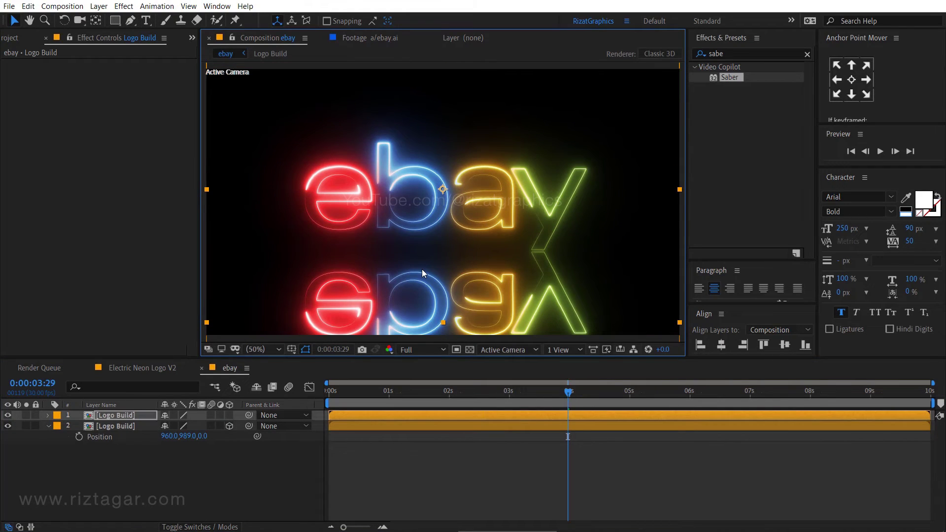
- Create a new composition named 'Floor'
{"action": "left_click", "coordinate": [48, 426]}
{"action": "left_click", "coordinate": [11, 40]}
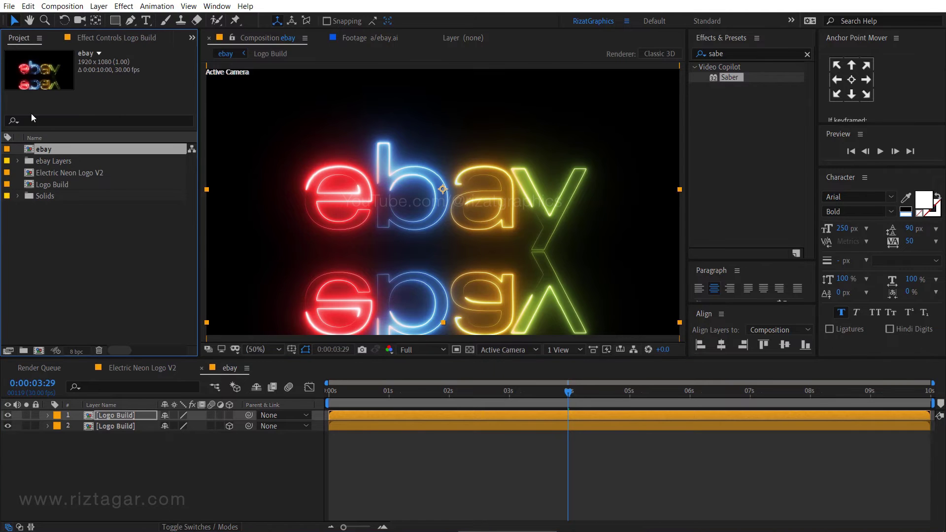
{"action": "left_click", "coordinate": [47, 244]}
{"action": "left_click", "coordinate": [39, 350]}
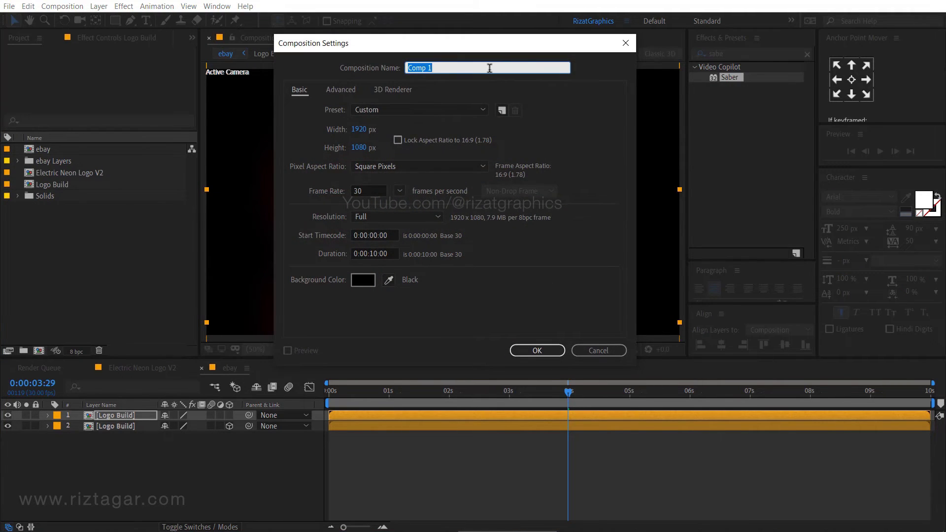
{"action": "type", "text": "Floor"}
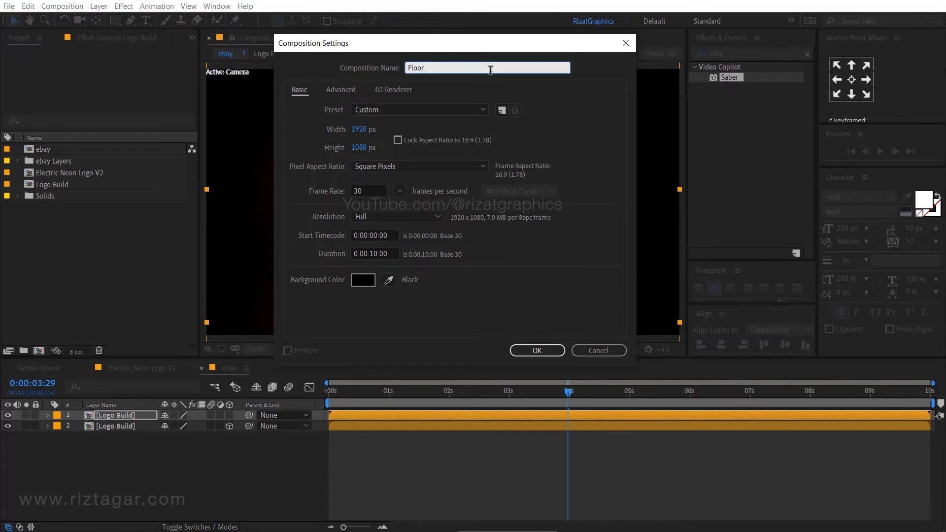
{"action": "left_click", "coordinate": [531, 349]}
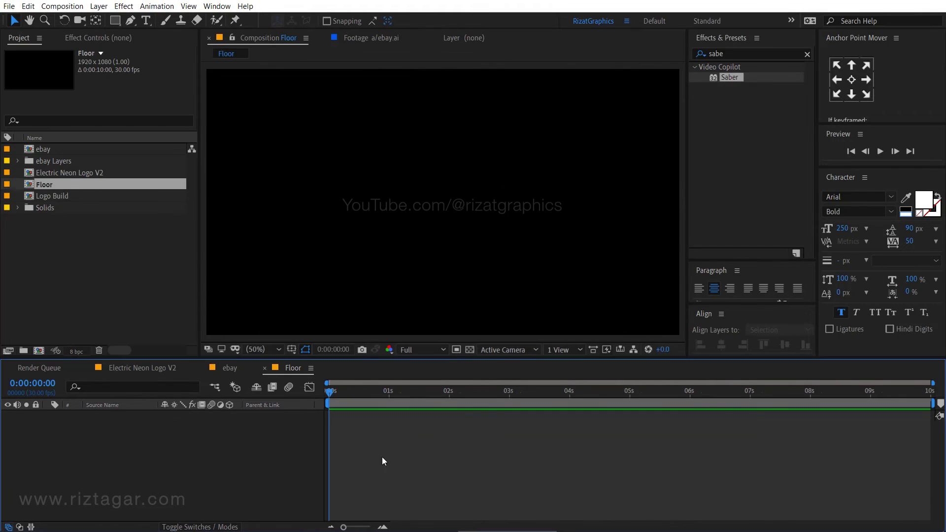
- Add a white solid layer named 'Checkerboard' to the Floor composition
{"action": "right_click", "coordinate": [156, 456]}
{"action": "mouse_move", "coordinate": [193, 340]}
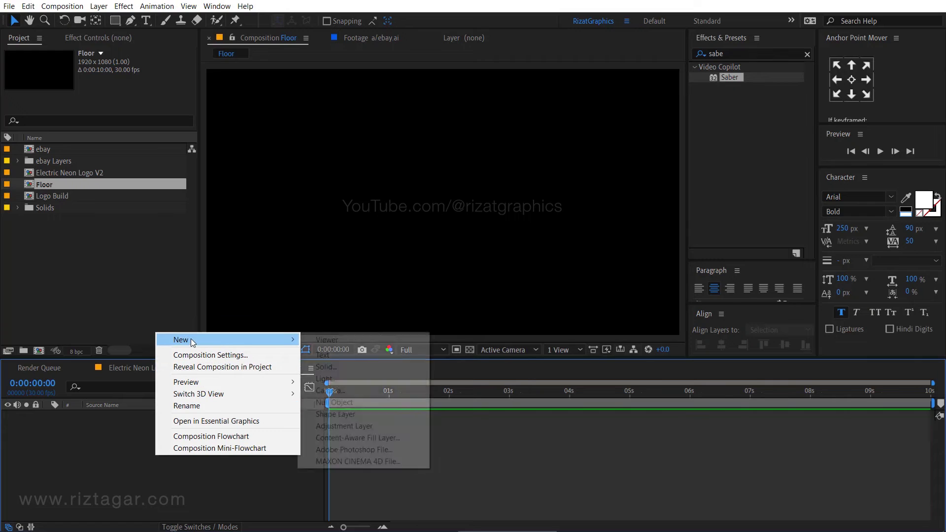
{"action": "left_click", "coordinate": [354, 367]}
{"action": "type", "text": "Checkerboard"}
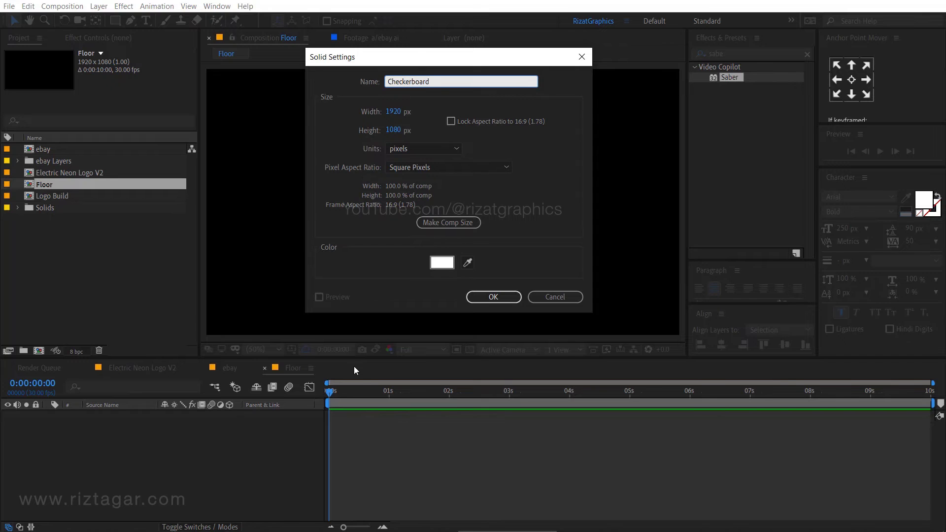
{"action": "left_click", "coordinate": [507, 297]}
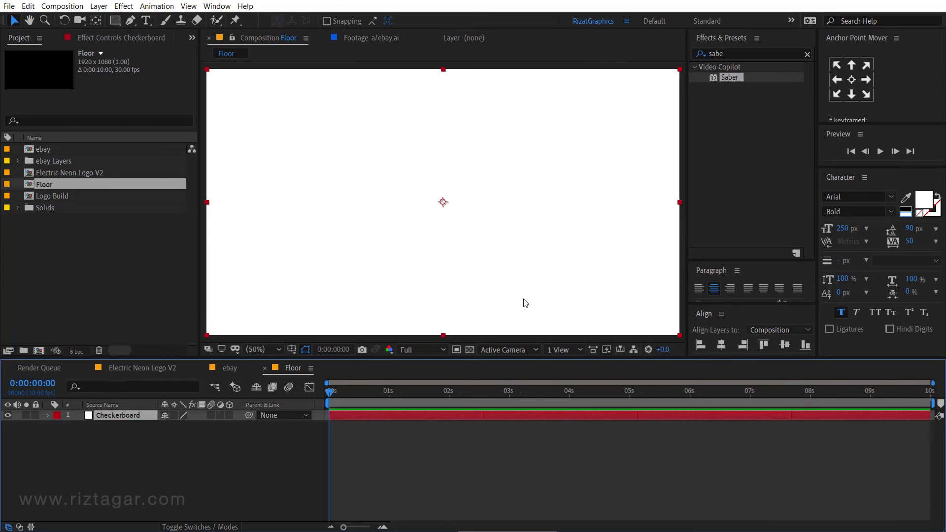
- Apply the Checkerboard effect to the solid and set its Width to 175
{"action": "left_click", "coordinate": [756, 53]}
{"action": "type", "text": "c"}
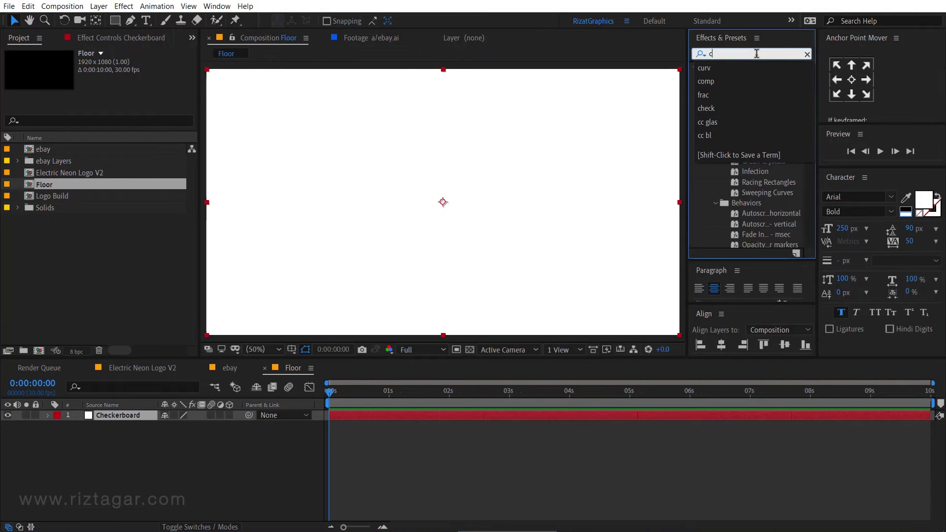
{"action": "type", "text": "hecke"}
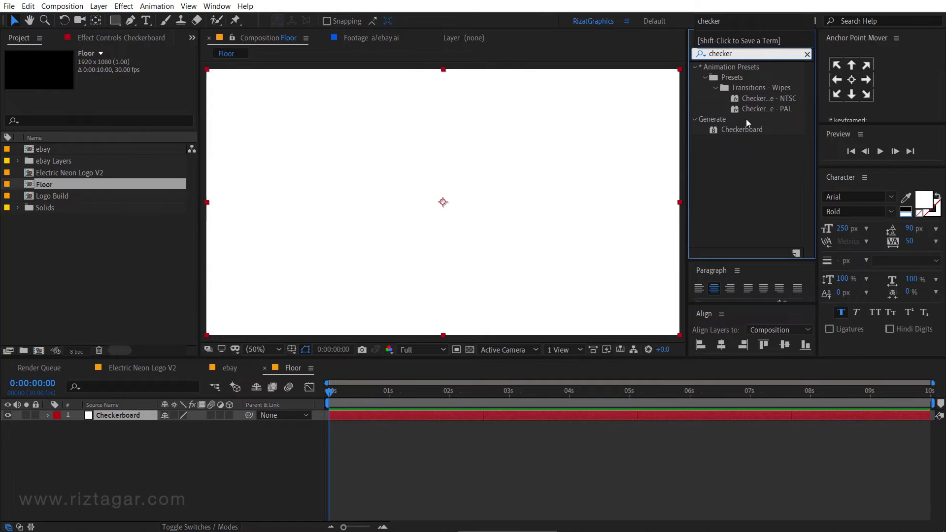
{"action": "left_click_drag", "start_coordinate": [746, 129], "coordinate": [507, 213]}
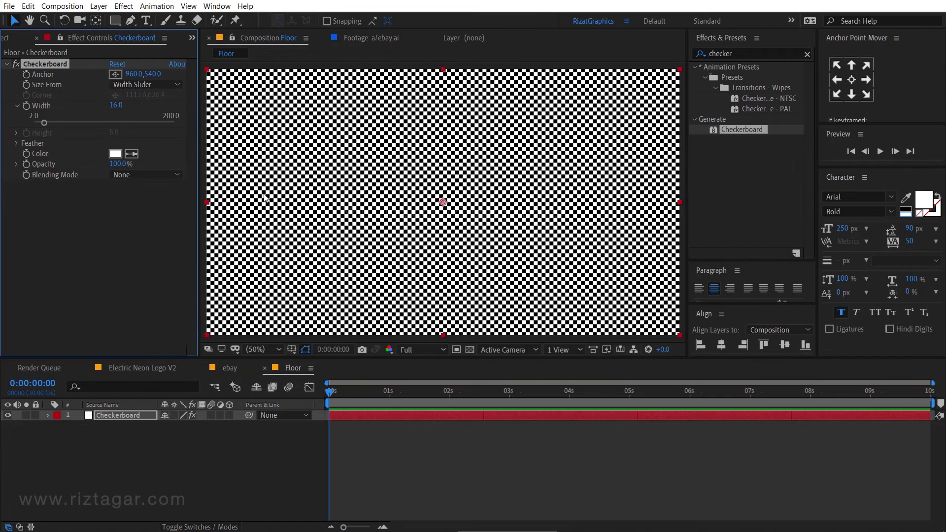
{"action": "left_click", "coordinate": [112, 106]}
{"action": "type", "text": "175"}
{"action": "key", "text": "Return"}
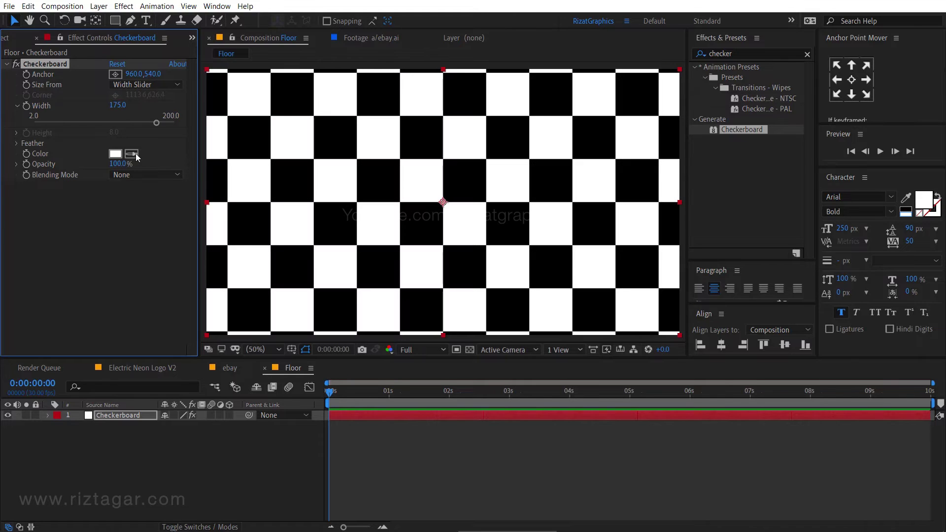
{"action": "left_click", "coordinate": [119, 451]}
{"action": "right_click", "coordinate": [119, 451]}
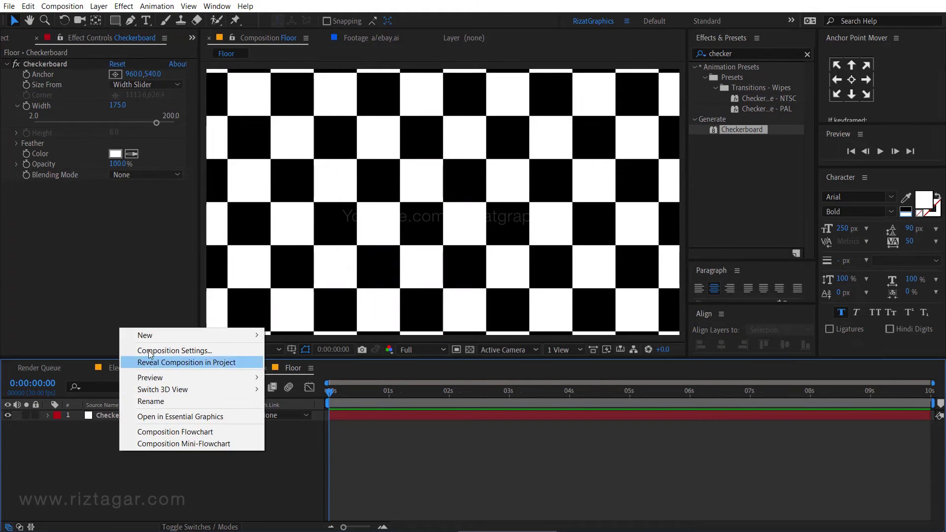
- Add a black (000000) solid layer named 'Fractal Noise'
{"action": "mouse_move", "coordinate": [143, 335]}
{"action": "left_click", "coordinate": [334, 362]}
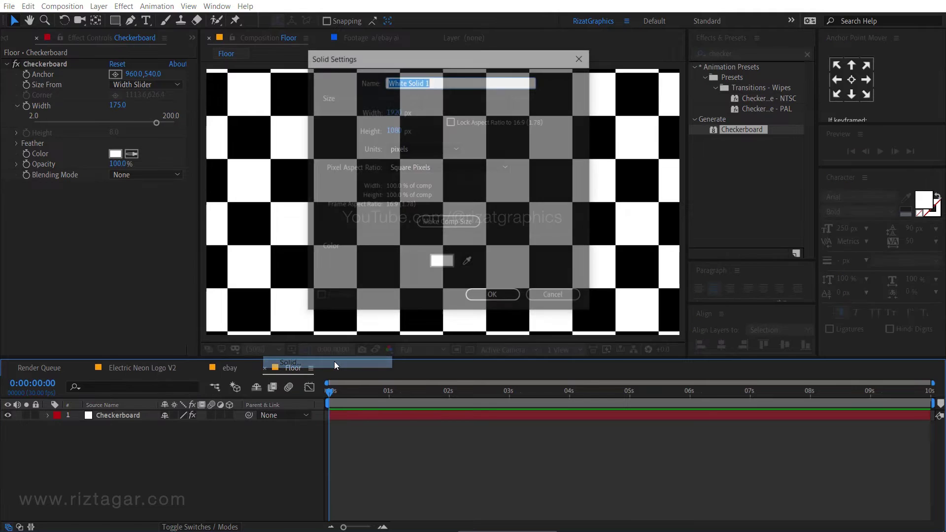
{"action": "type", "text": "Fractal Noise"}
{"action": "left_click", "coordinate": [442, 264]}
{"action": "type", "text": "000000"}
{"action": "key", "text": "Return"}
{"action": "left_click", "coordinate": [498, 291]}
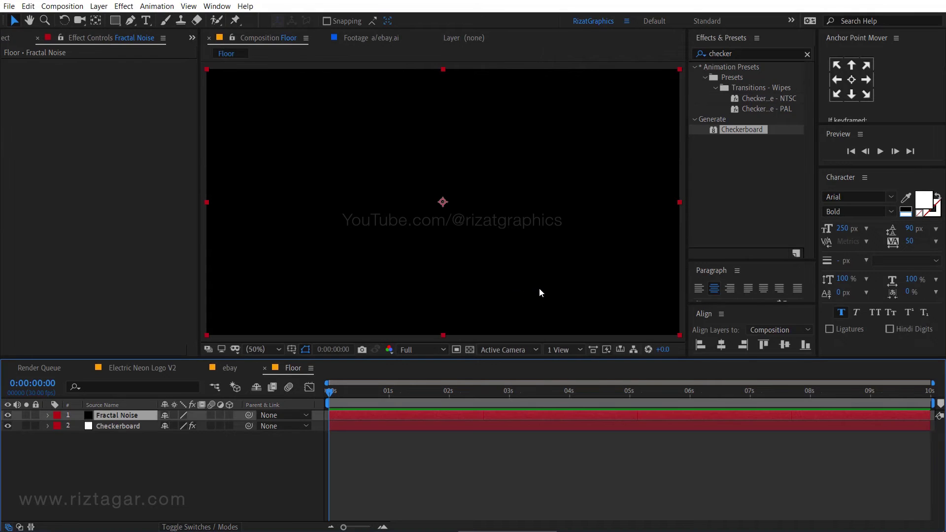
- Apply the Fractal Noise effect to the solid and set Contrast to 475
{"action": "left_click", "coordinate": [700, 54]}
{"action": "type", "text": "f"}
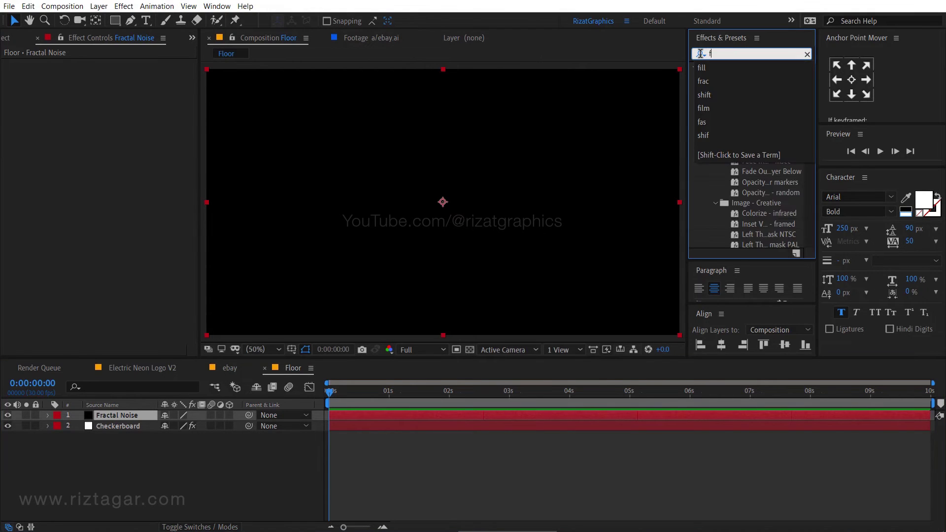
{"action": "type", "text": "rac"}
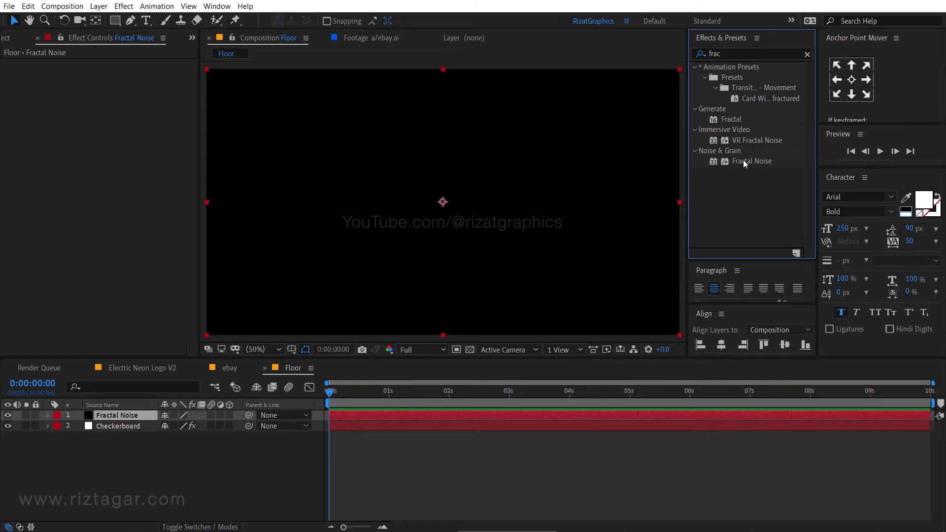
{"action": "left_click_drag", "start_coordinate": [743, 160], "coordinate": [461, 210]}
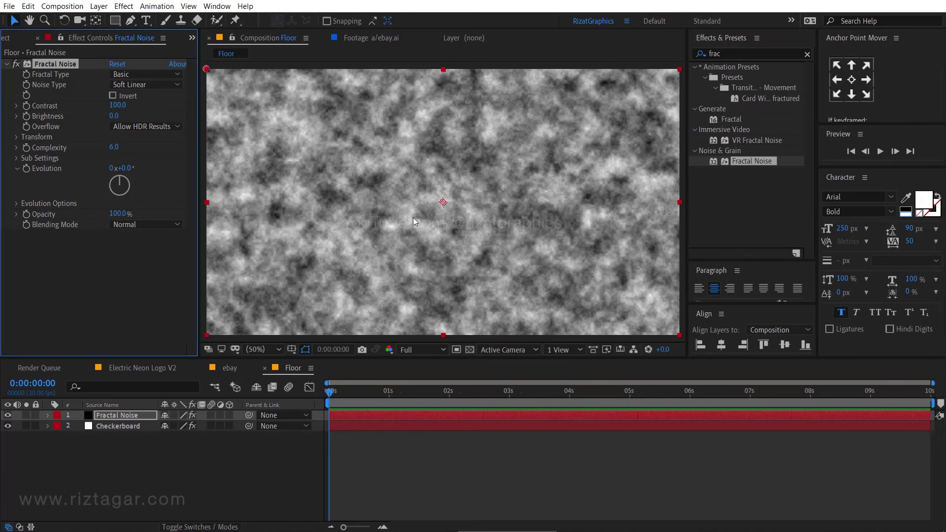
{"action": "left_click", "coordinate": [119, 105]}
{"action": "type", "text": "475"}
{"action": "key", "text": "Return"}
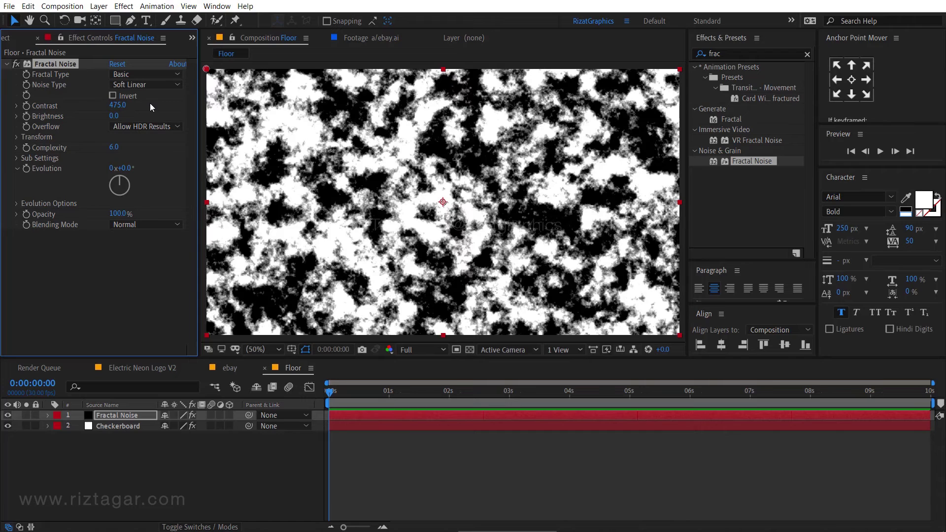
- Set the Fractal Noise layer's blend mode to Add
{"action": "left_click", "coordinate": [198, 526]}
{"action": "left_click", "coordinate": [187, 417]}
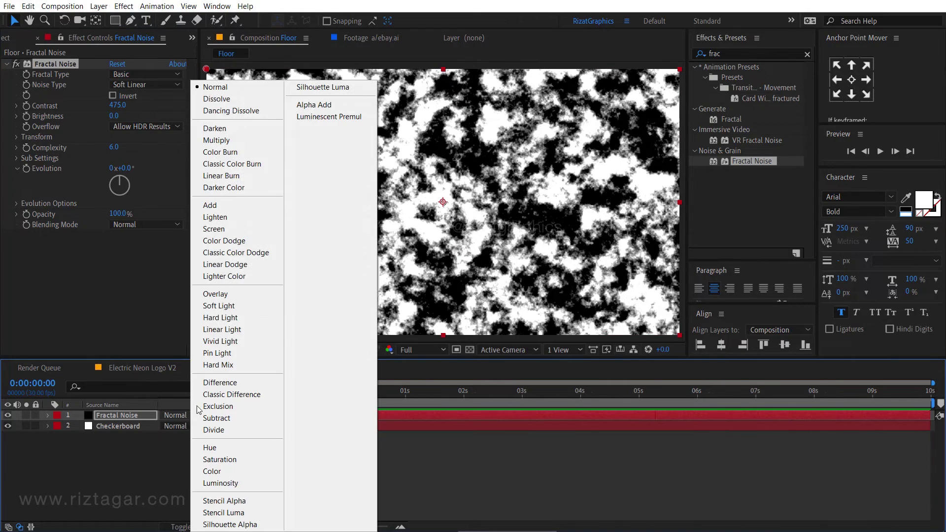
{"action": "left_click", "coordinate": [246, 205]}
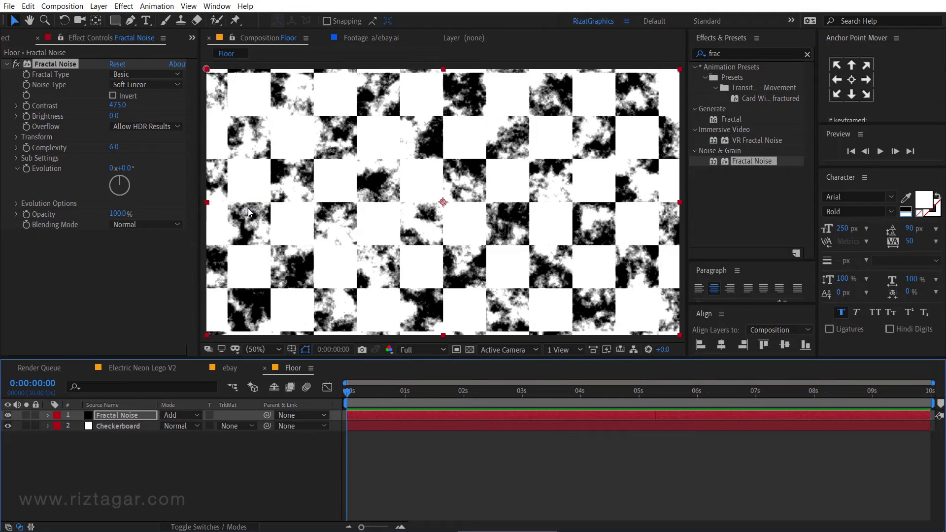
- Pre-compose the noise and Checkerboard layers into a precomp named 'Texture'
{"action": "left_click", "coordinate": [133, 426], "text": "shift"}
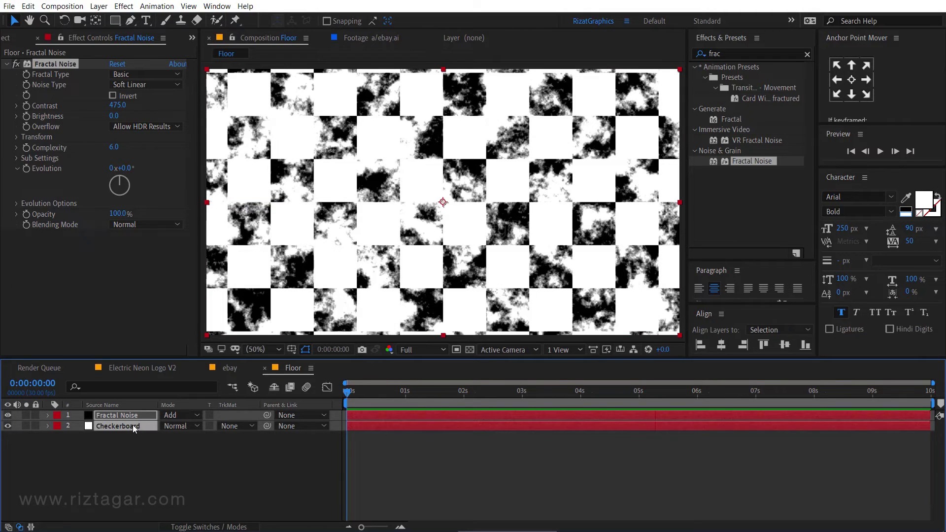
{"action": "right_click", "coordinate": [132, 425]}
{"action": "left_click", "coordinate": [202, 380]}
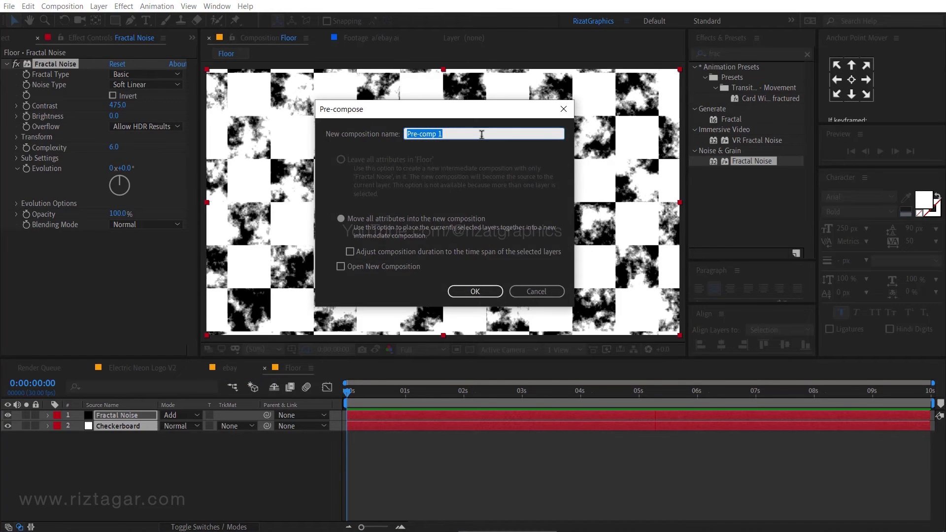
{"action": "type", "text": "Texture"}
{"action": "key", "text": "Return"}
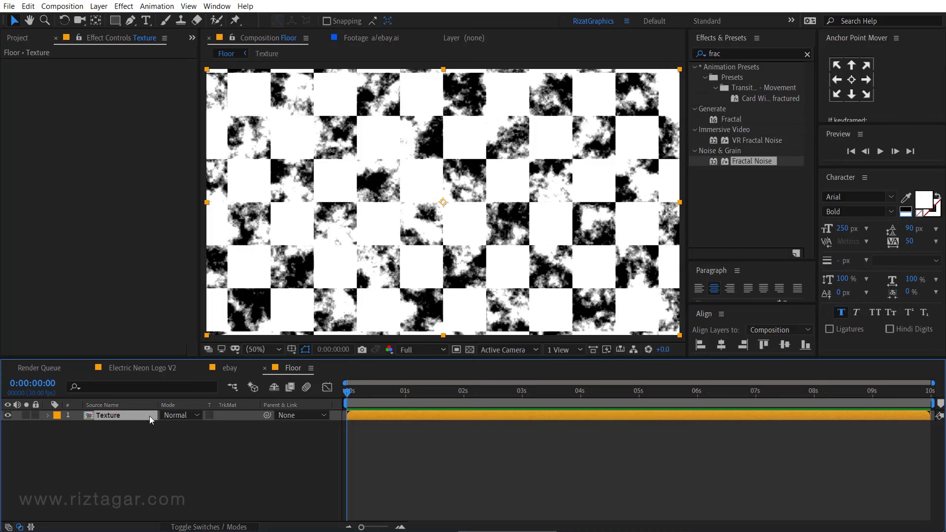
- Make Texture 3D, rotate it -90° on X, and drag it down below frame centre
{"action": "left_click", "coordinate": [195, 527]}
{"action": "left_click", "coordinate": [229, 415]}
{"action": "key", "text": "r"}
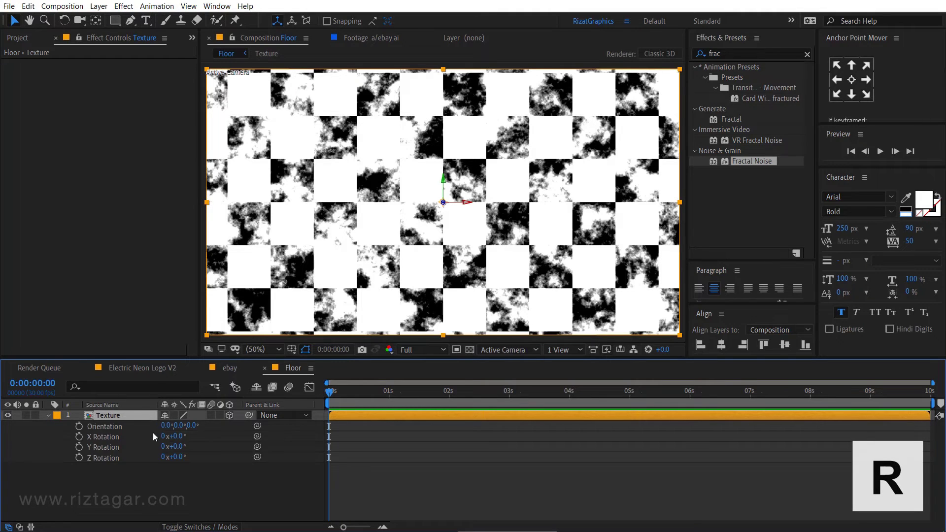
{"action": "left_click", "coordinate": [175, 436]}
{"action": "type", "text": "-90"}
{"action": "key", "text": "Return"}
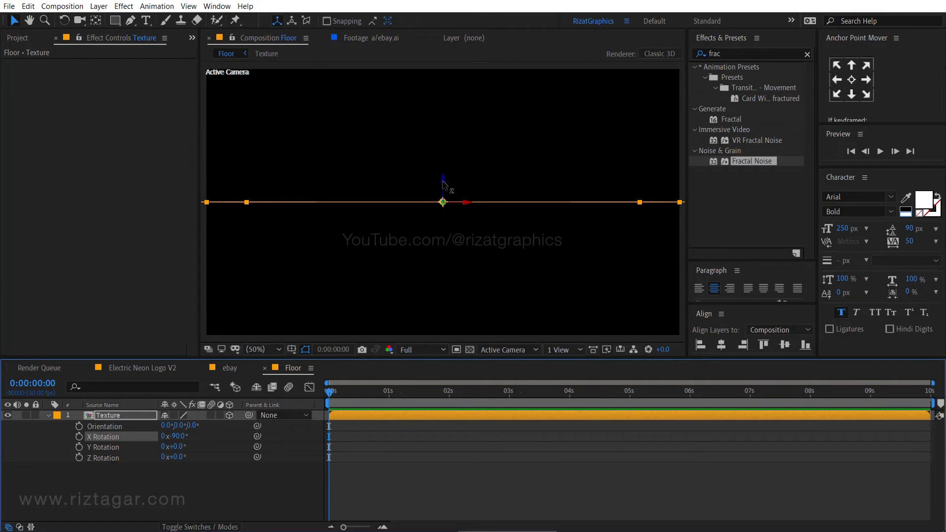
{"action": "left_click_drag", "start_coordinate": [443, 187], "coordinate": [440, 270]}
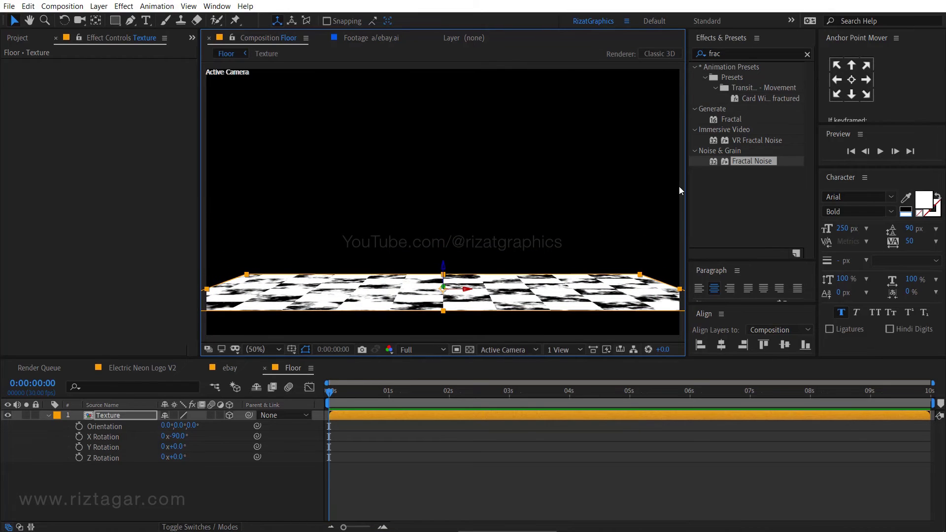
- Apply the Motion Tile effect to the Texture layer
{"action": "left_click", "coordinate": [731, 55]}
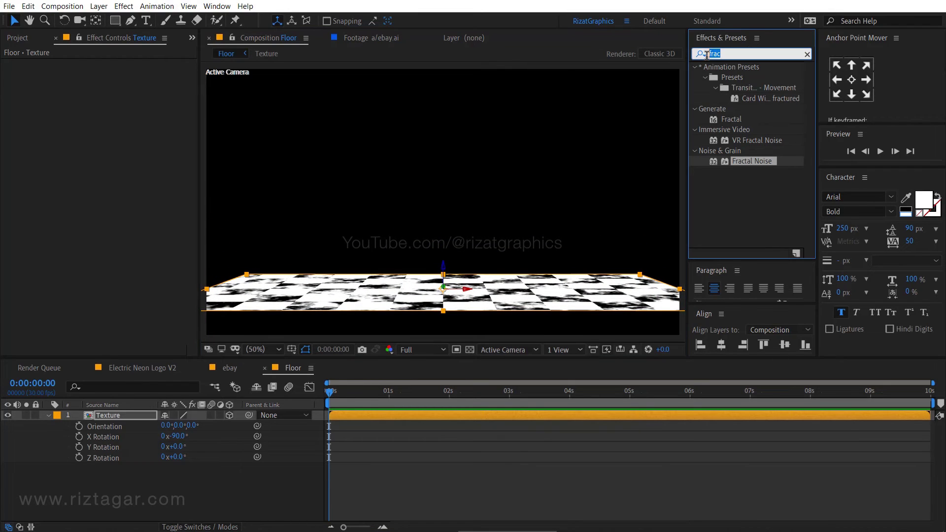
{"action": "type", "text": "motion t"}
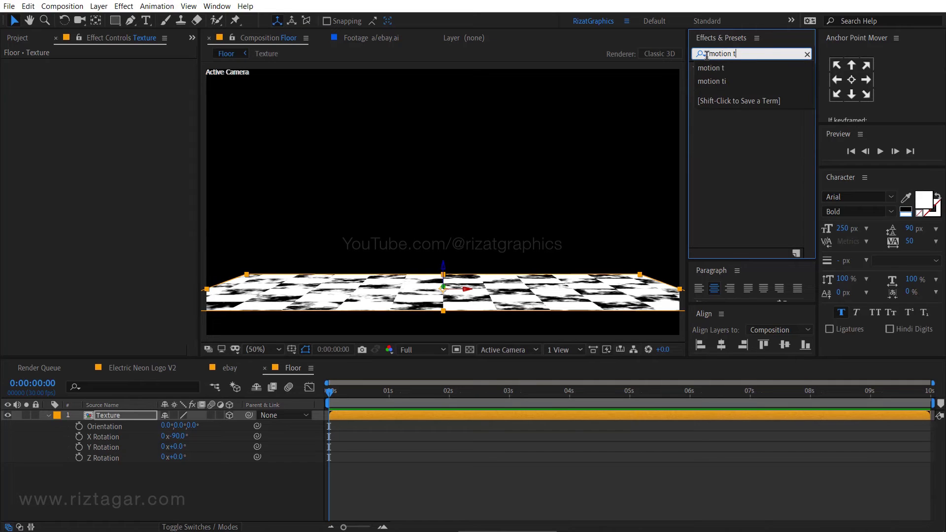
{"action": "left_click_drag", "start_coordinate": [738, 77], "coordinate": [525, 274]}
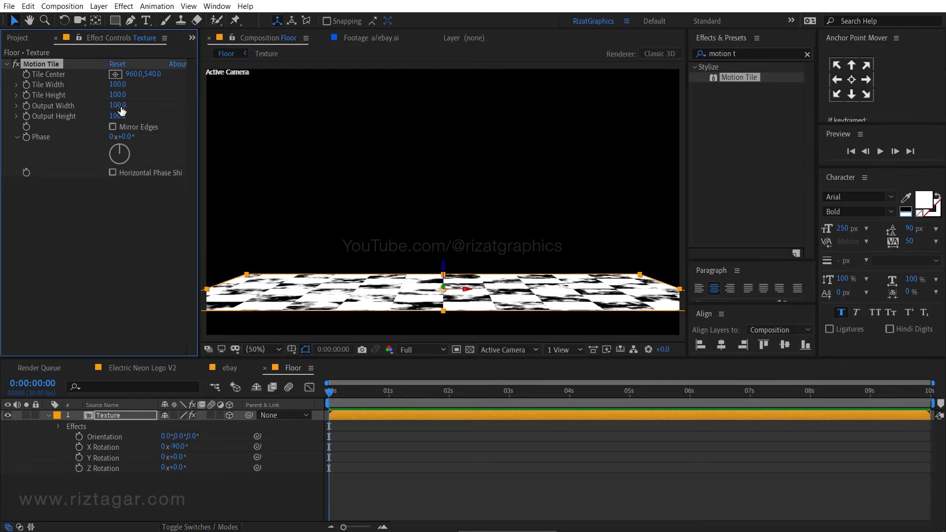
- Set Motion Tile output width and height to 600 with Mirror Edges on
{"action": "left_click", "coordinate": [118, 105]}
{"action": "type", "text": "600"}
{"action": "key", "text": "Tab"}
{"action": "type", "text": "600"}
{"action": "key", "text": "Return"}
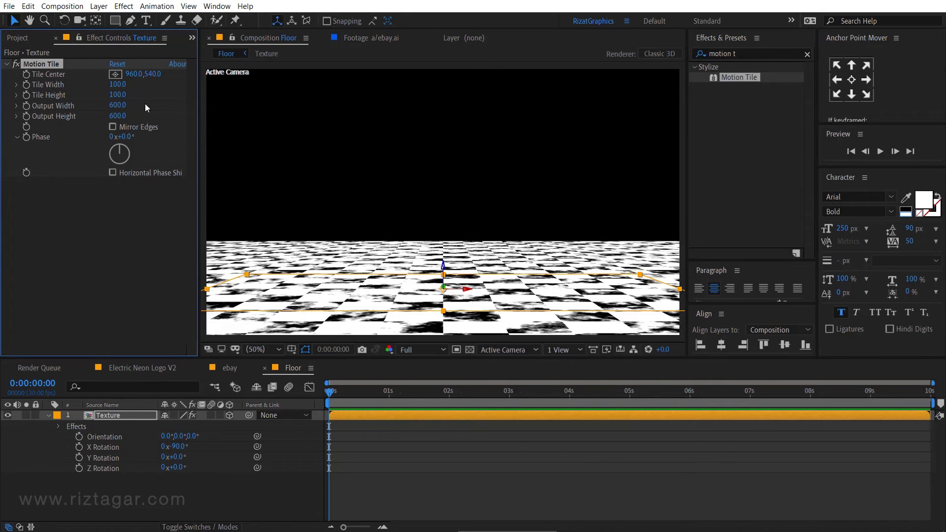
{"action": "left_click", "coordinate": [112, 127]}
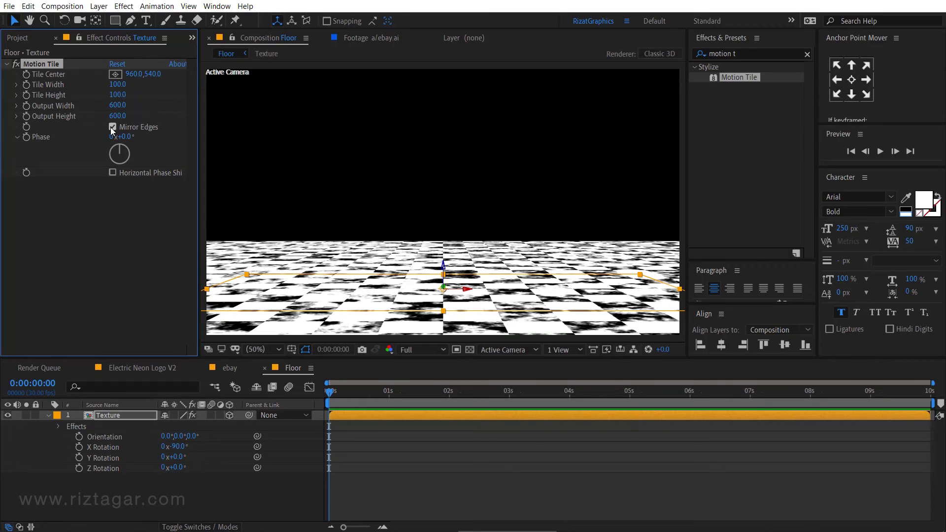
{"action": "left_click", "coordinate": [50, 415]}
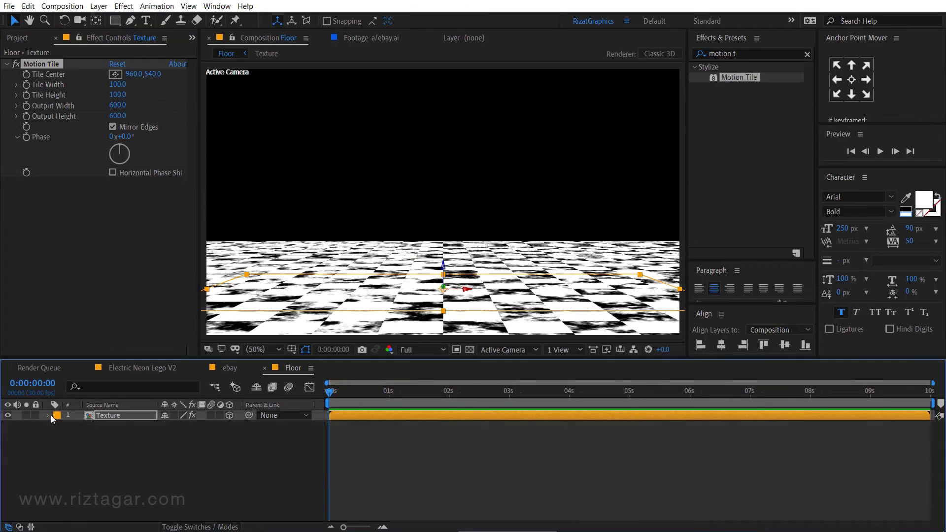
- Add the Floor comp to the ebay composition and hide its visibility
{"action": "left_click", "coordinate": [229, 367]}
{"action": "left_click", "coordinate": [17, 38]}
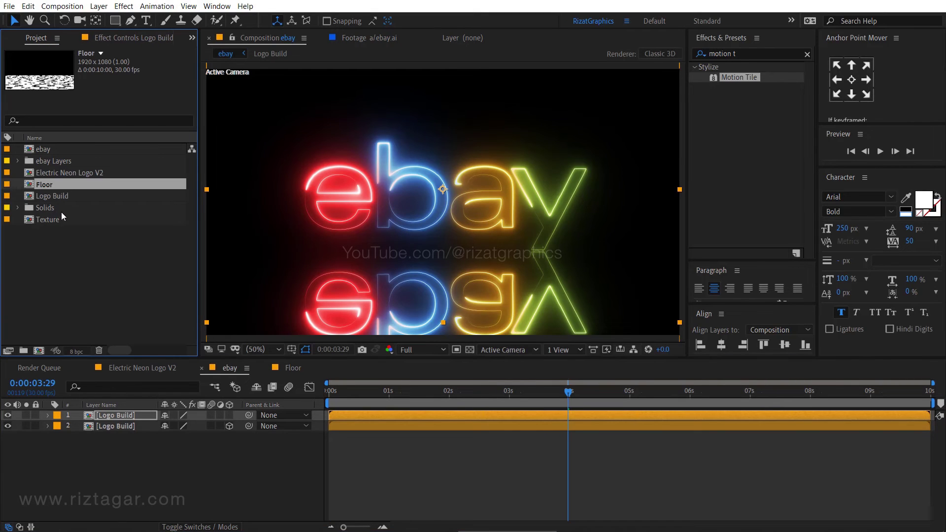
{"action": "left_click_drag", "start_coordinate": [66, 185], "coordinate": [90, 436]}
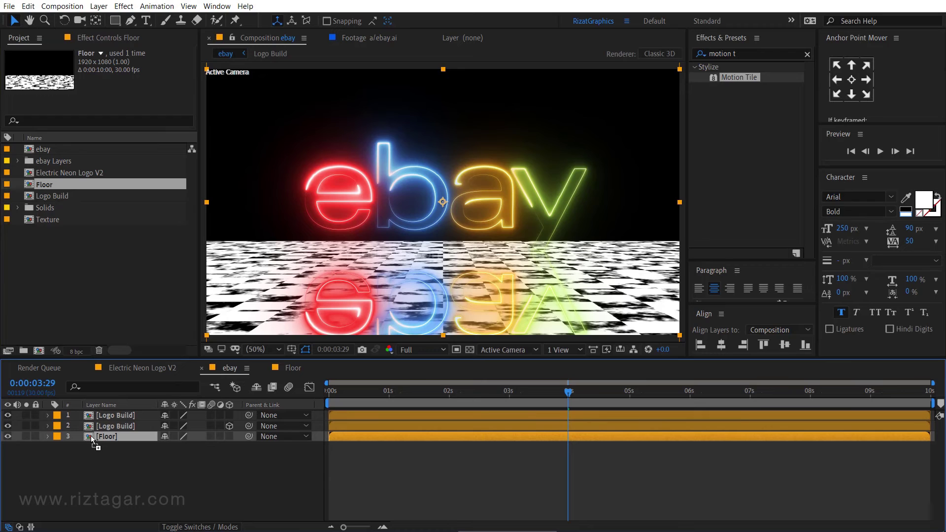
{"action": "left_click", "coordinate": [8, 437]}
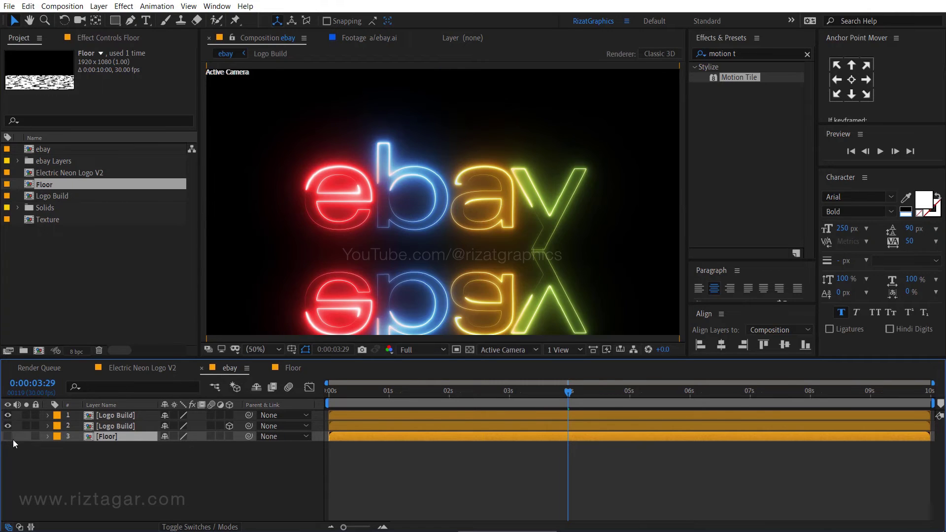
- Add an adjustment layer named 'Compound Blur' between the two Logo Build layers
{"action": "right_click", "coordinate": [135, 468]}
{"action": "mouse_move", "coordinate": [163, 351]}
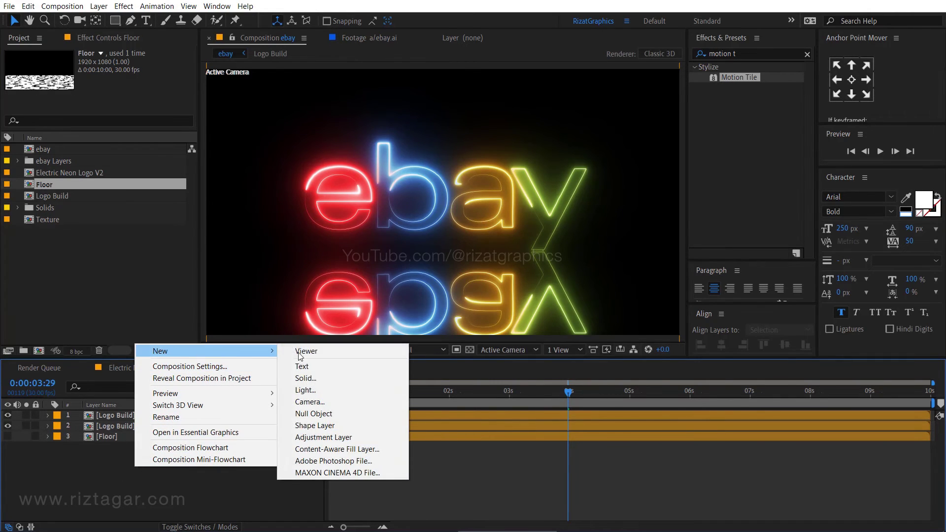
{"action": "left_click", "coordinate": [353, 437]}
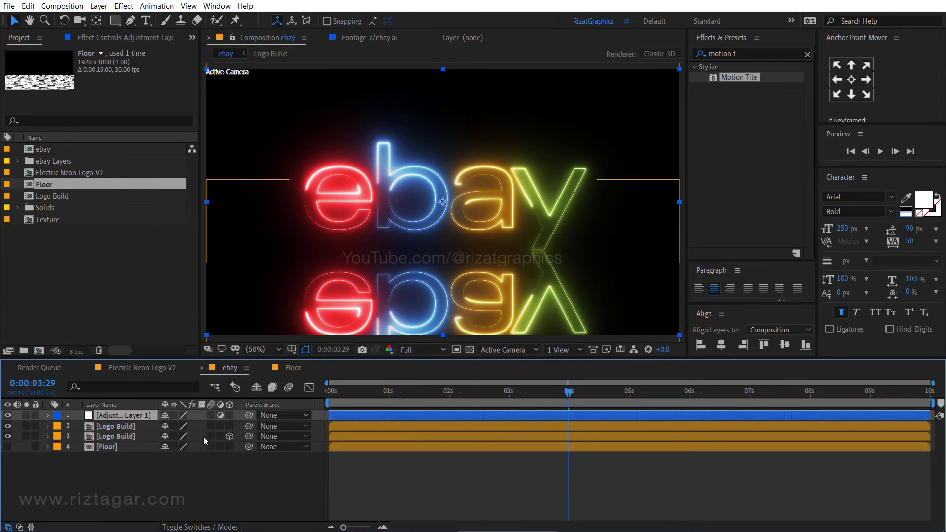
{"action": "left_click_drag", "start_coordinate": [120, 416], "coordinate": [118, 432]}
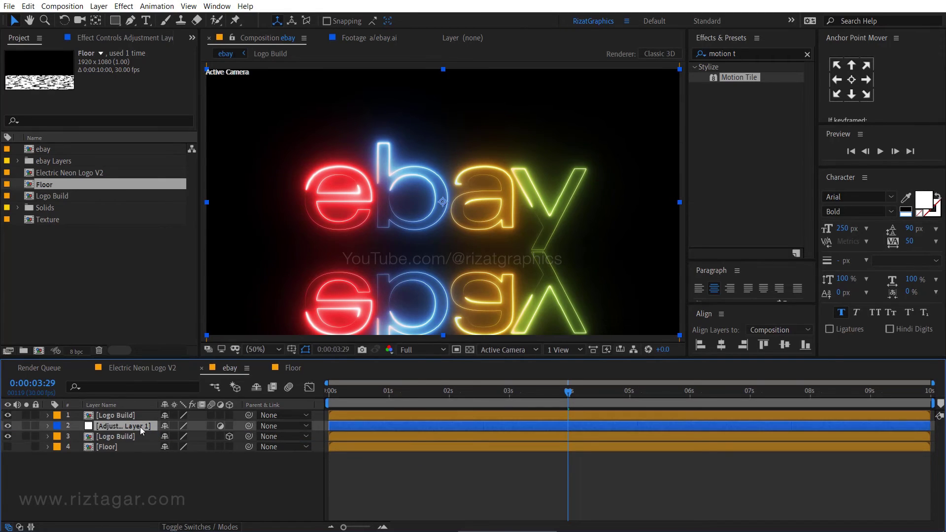
{"action": "key", "text": "Return"}
{"action": "type", "text": "Com"}
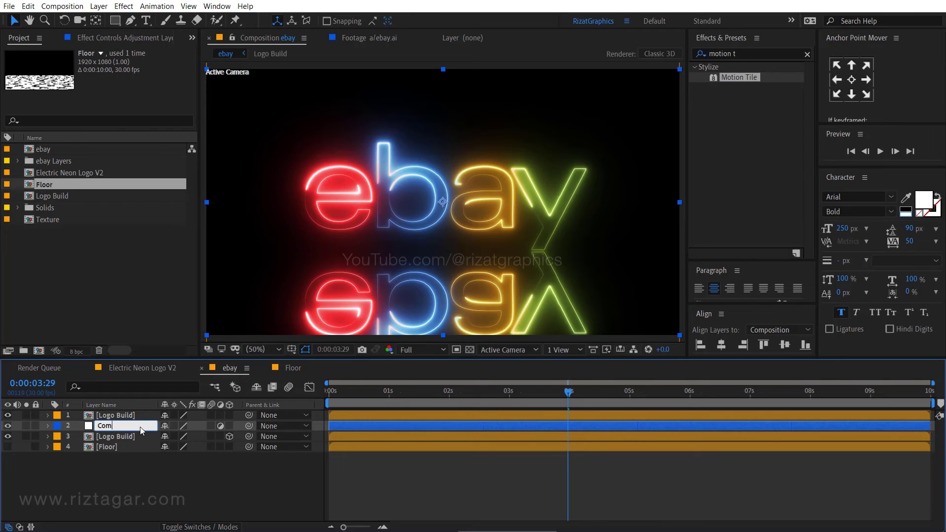
{"action": "type", "text": "pound Blur"}
{"action": "key", "text": "Return"}
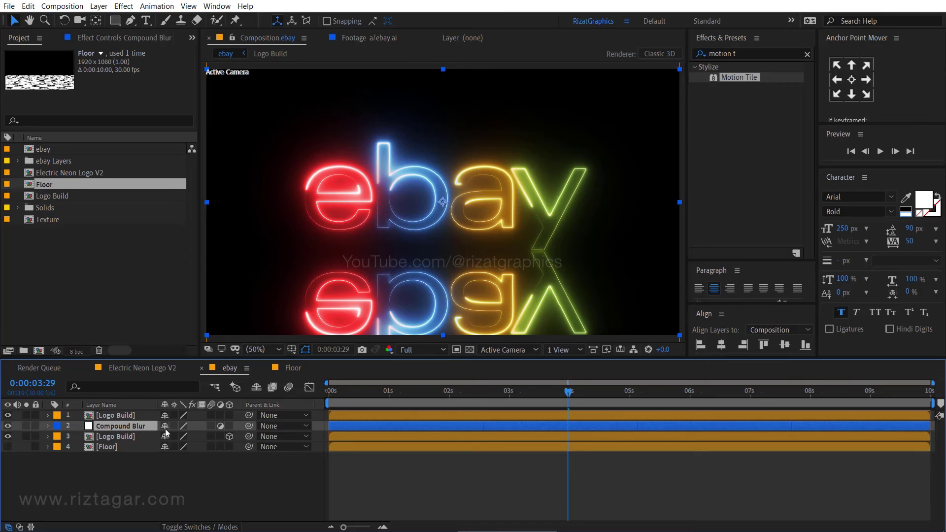
- Apply Compound Blur to the adjustment layer with Floor as the blur layer at 70
{"action": "left_click", "coordinate": [792, 53]}
{"action": "type", "text": "comp"}
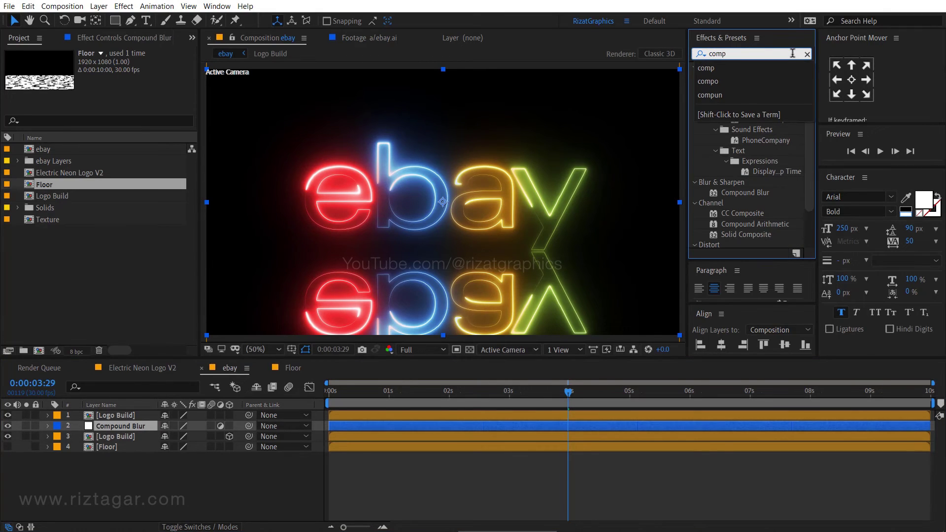
{"action": "left_click_drag", "start_coordinate": [756, 194], "coordinate": [168, 428]}
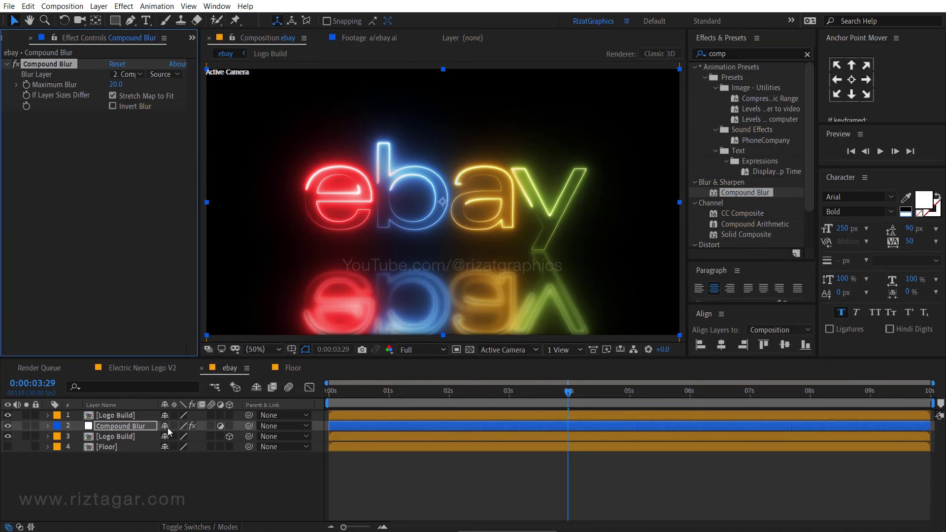
{"action": "left_click", "coordinate": [131, 74]}
{"action": "left_click", "coordinate": [160, 137]}
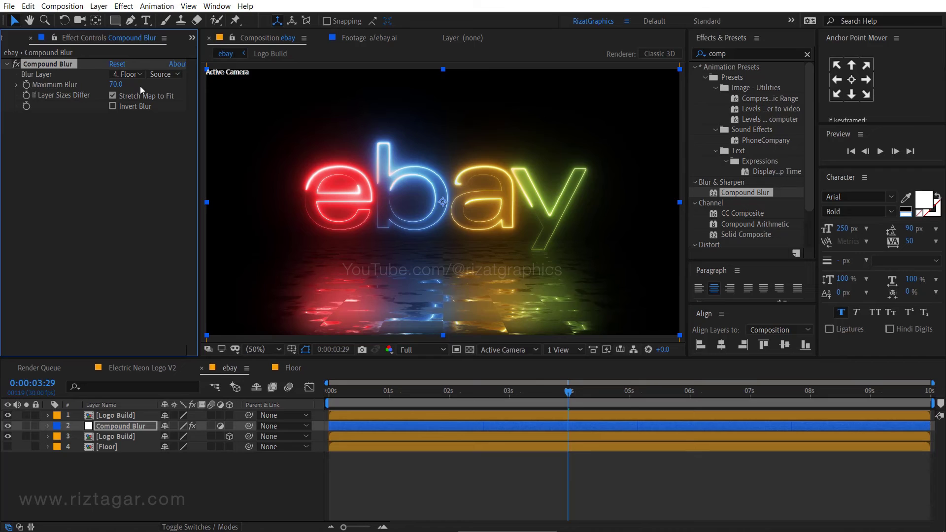
- Nudge the reflected Logo Build layer down two steps with the arrow key
{"action": "left_click", "coordinate": [107, 415]}
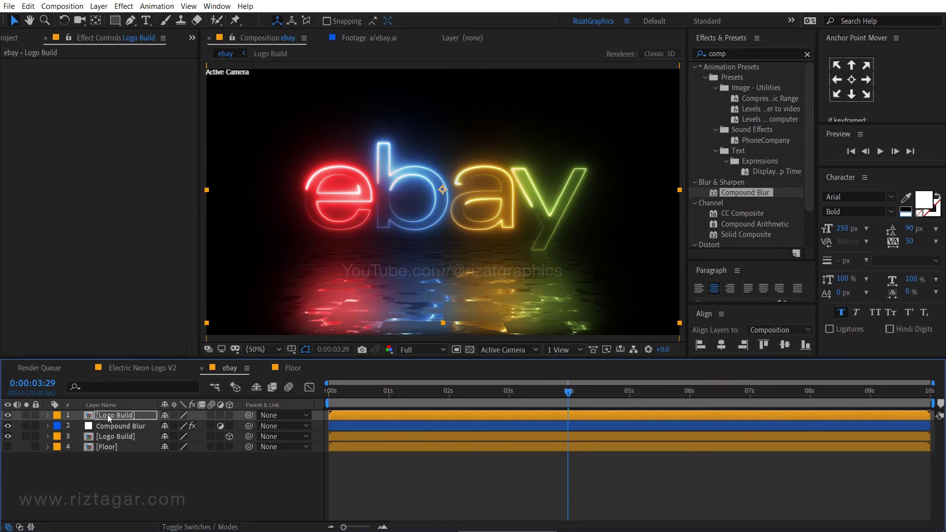
{"action": "left_click", "coordinate": [109, 435]}
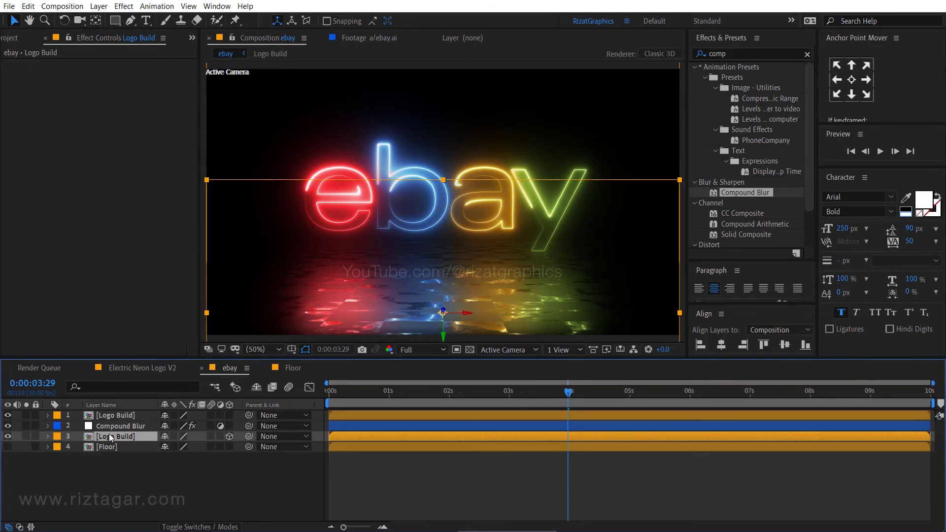
{"action": "key", "text": "Down"}
{"action": "key", "text": "Down"}
{"action": "key", "text": "Down"}
{"action": "key", "text": "Down"}
{"action": "key", "text": "Down"}
{"action": "key", "text": "Down"}
{"action": "key", "text": "Down"}
{"action": "key", "text": "Down"}
{"action": "key", "text": "Down"}
{"action": "key", "text": "Down"}
{"action": "key", "text": "Down"}
{"action": "key", "text": "Down"}
{"action": "key", "text": "Down"}
{"action": "key", "text": "Down"}
{"action": "key", "text": "Down"}
{"action": "key", "text": "Down"}
{"action": "key", "text": "Down"}
{"action": "key", "text": "Down"}
{"action": "key", "text": "Down"}
{"action": "key", "text": "Down"}
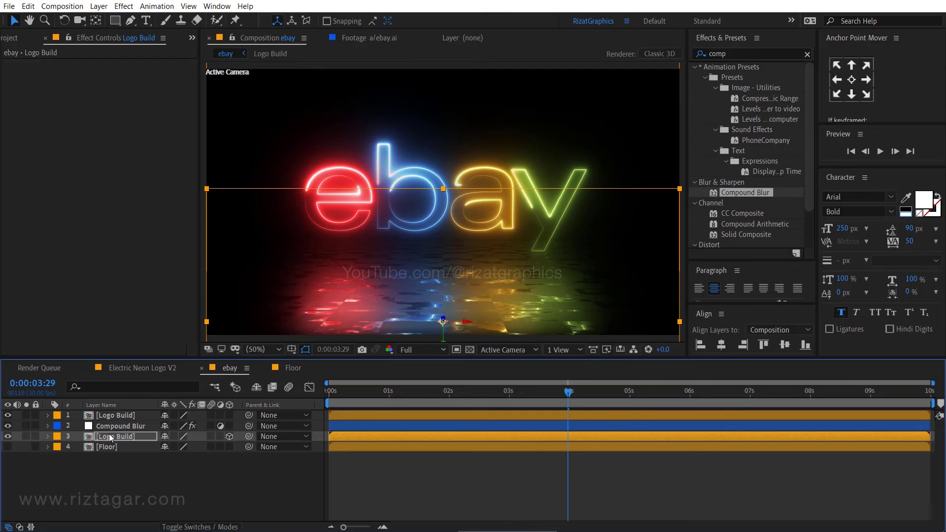
{"action": "key", "text": "Down"}
{"action": "key", "text": "Down"}
{"action": "key", "text": "Down"}
{"action": "key", "text": "Down"}
{"action": "key", "text": "Down"}
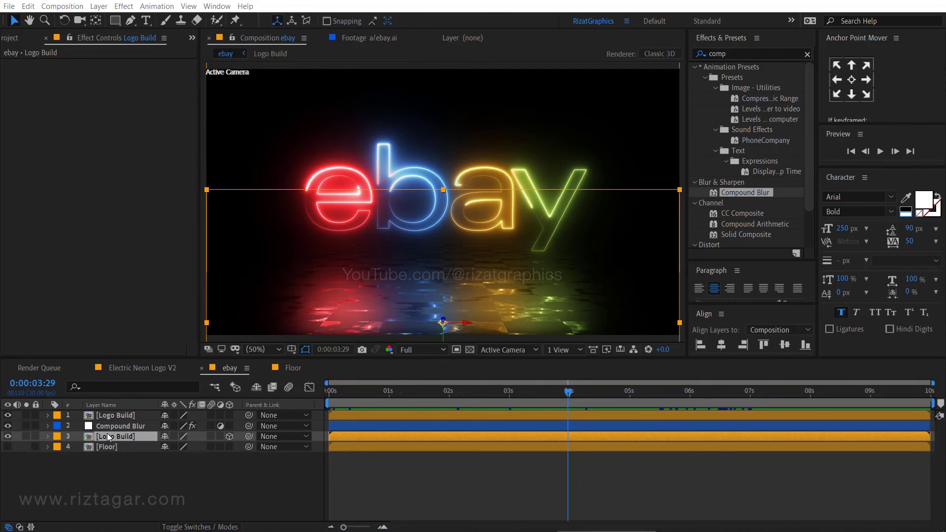
{"action": "left_click", "coordinate": [108, 436]}
- Add the ebay comp as a layer in the Electric Neon Logo V2 composition
{"action": "left_click", "coordinate": [144, 368]}
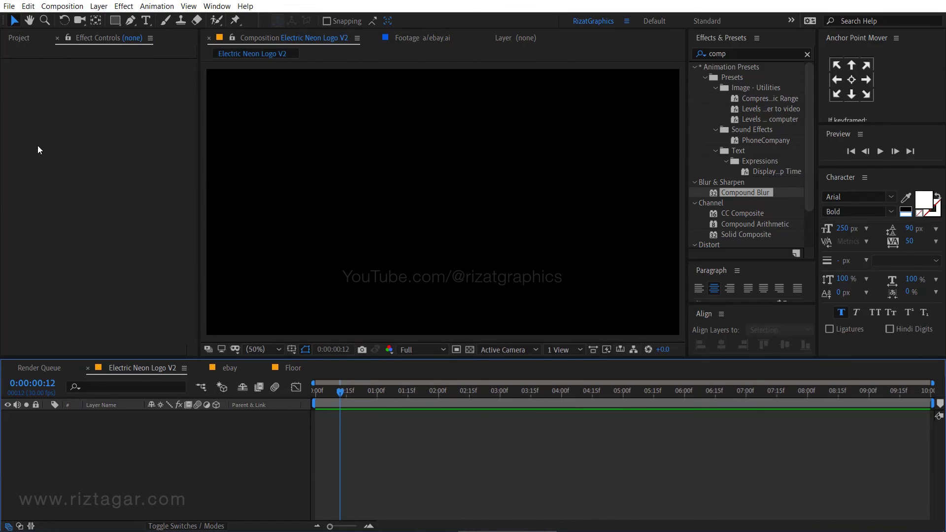
{"action": "left_click", "coordinate": [21, 40]}
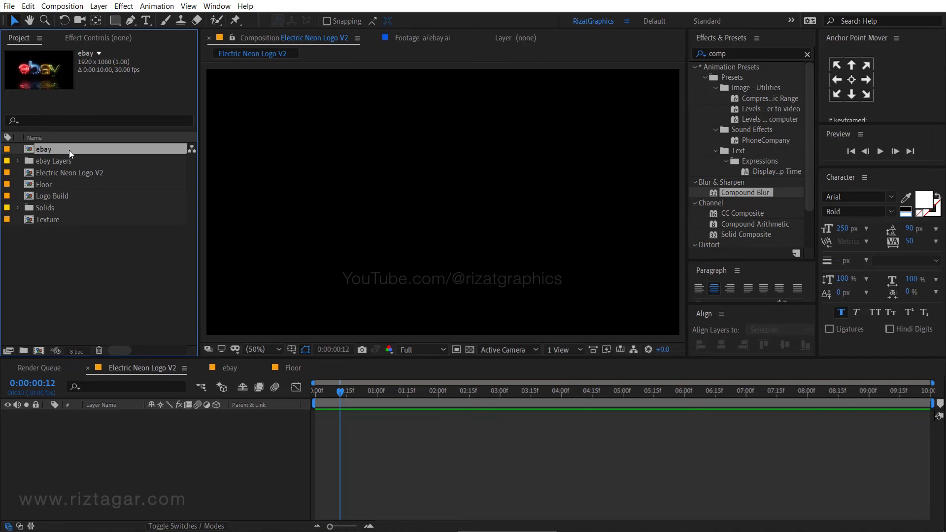
{"action": "left_click_drag", "start_coordinate": [69, 149], "coordinate": [93, 438]}
- Rewind to the start and preview the animation up to about five seconds
{"action": "left_click_drag", "start_coordinate": [325, 398], "coordinate": [305, 392]}
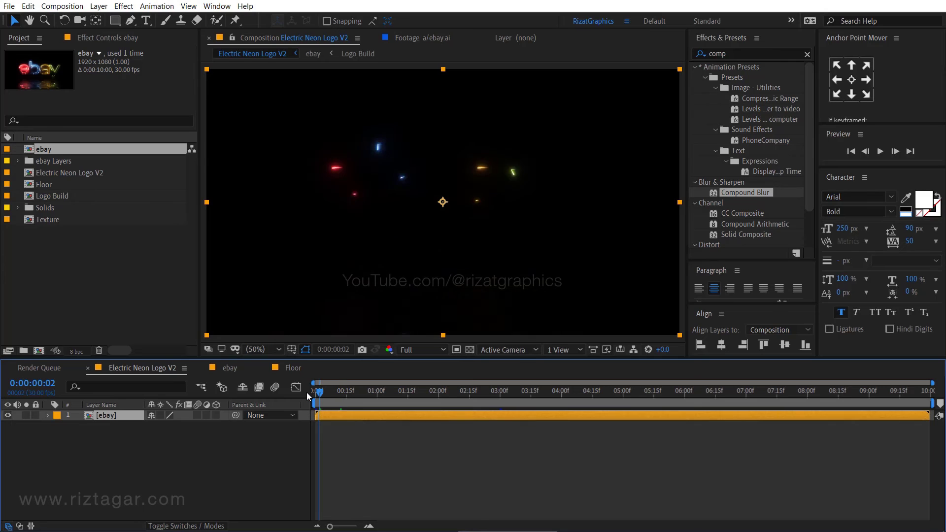
{"action": "left_click", "coordinate": [880, 152]}
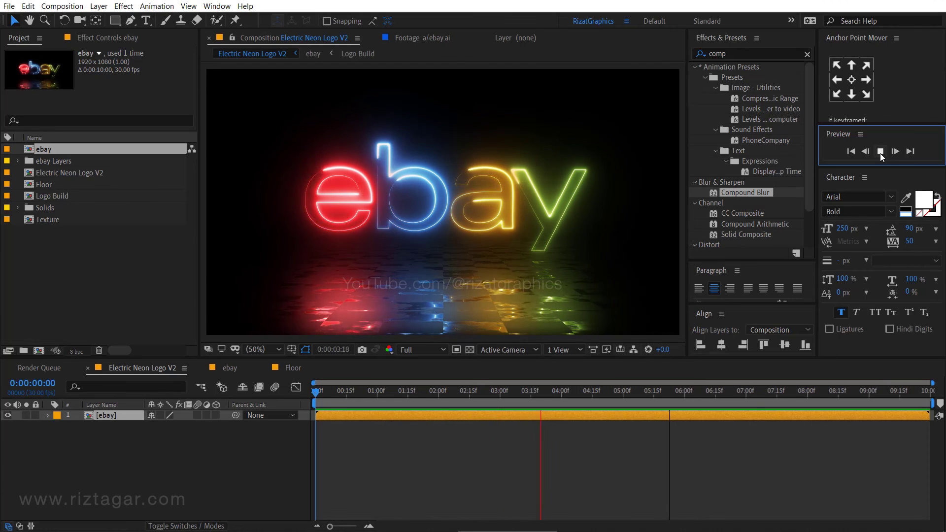
{"action": "left_click", "coordinate": [880, 152]}
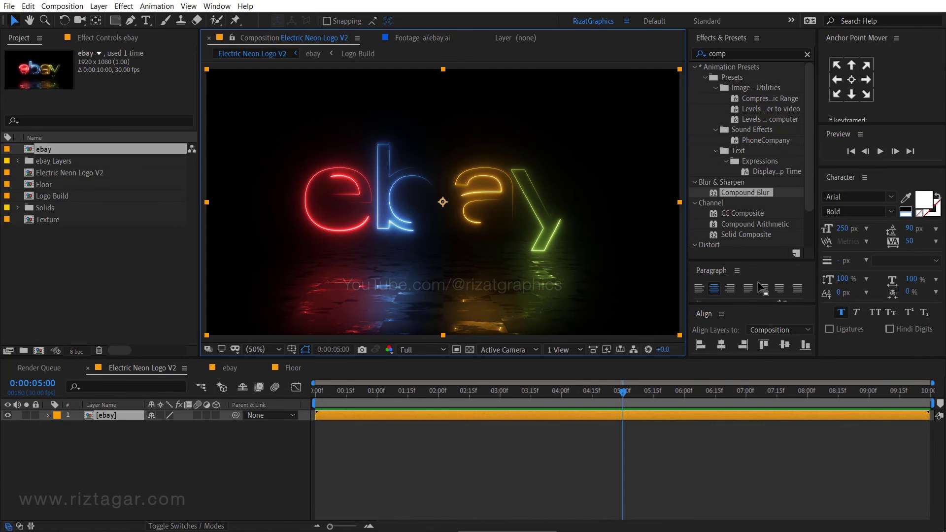
{"action": "left_click", "coordinate": [122, 418]}
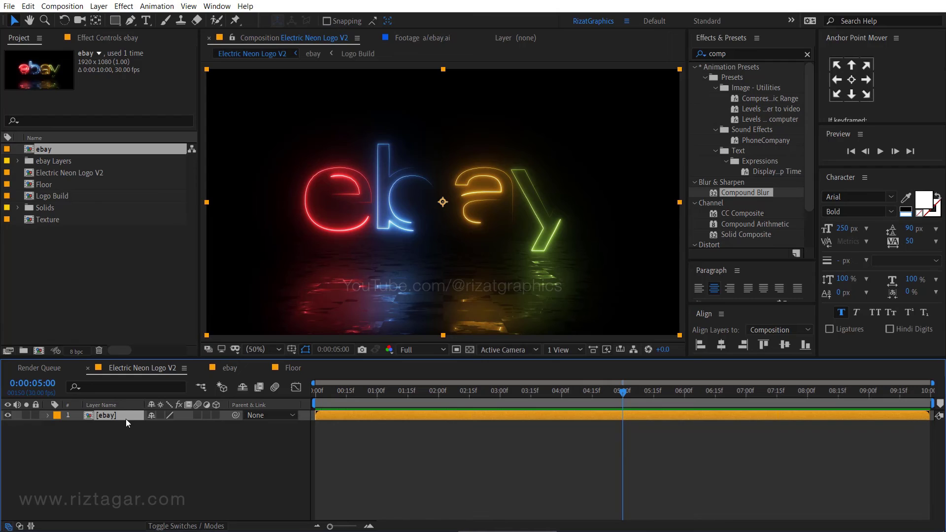
- Make the ebay layer 3D and add a new Camera 1 with default settings
{"action": "left_click", "coordinate": [217, 416]}
{"action": "right_click", "coordinate": [128, 464]}
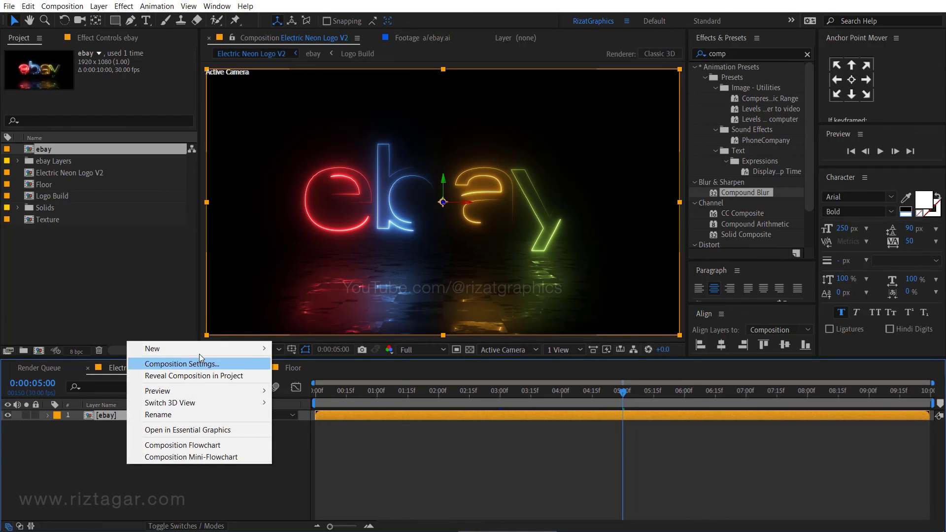
{"action": "mouse_move", "coordinate": [200, 351]}
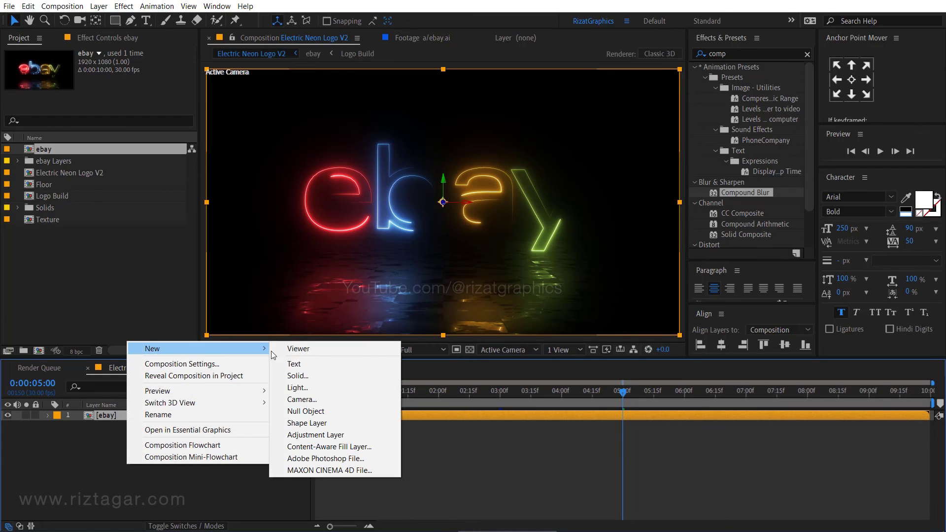
{"action": "left_click", "coordinate": [339, 398]}
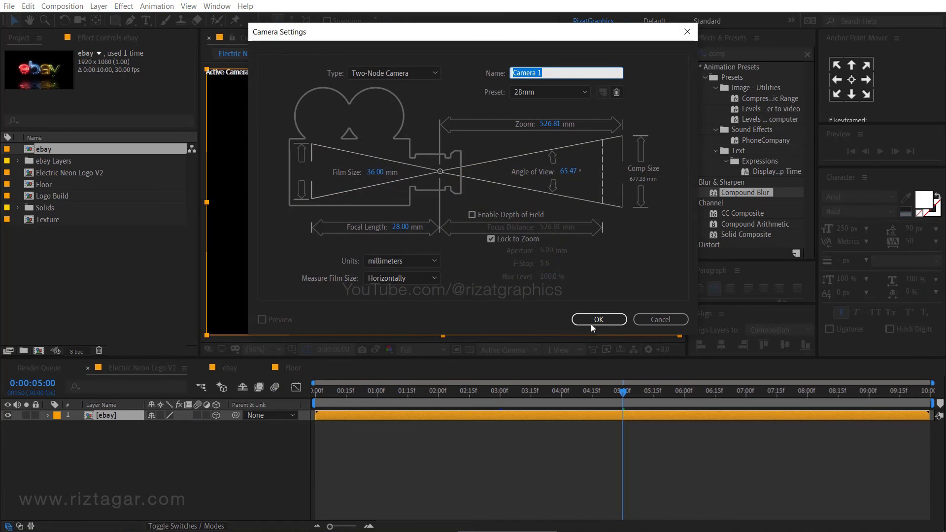
{"action": "left_click", "coordinate": [592, 321]}
- At 0s, set the camera's Z position to -1500 and keyframe it
{"action": "left_click_drag", "start_coordinate": [353, 392], "coordinate": [305, 388]}
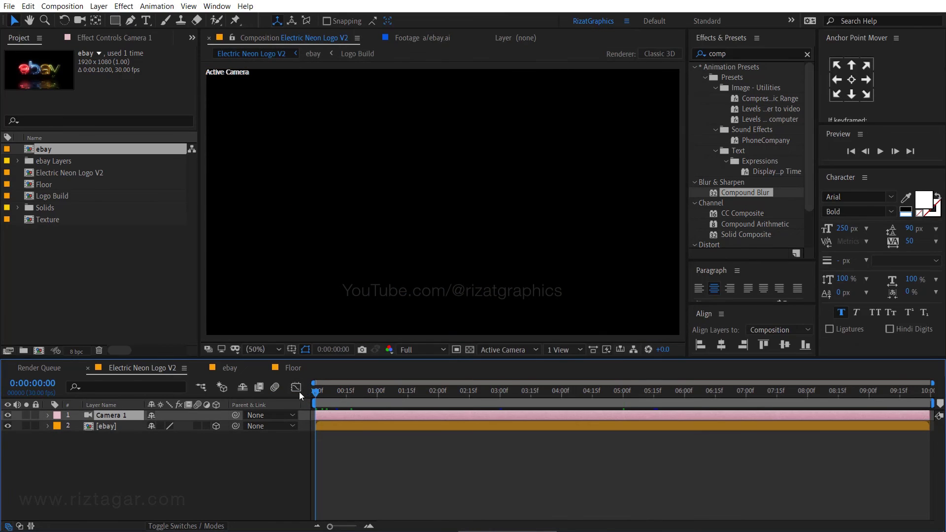
{"action": "key", "text": "p"}
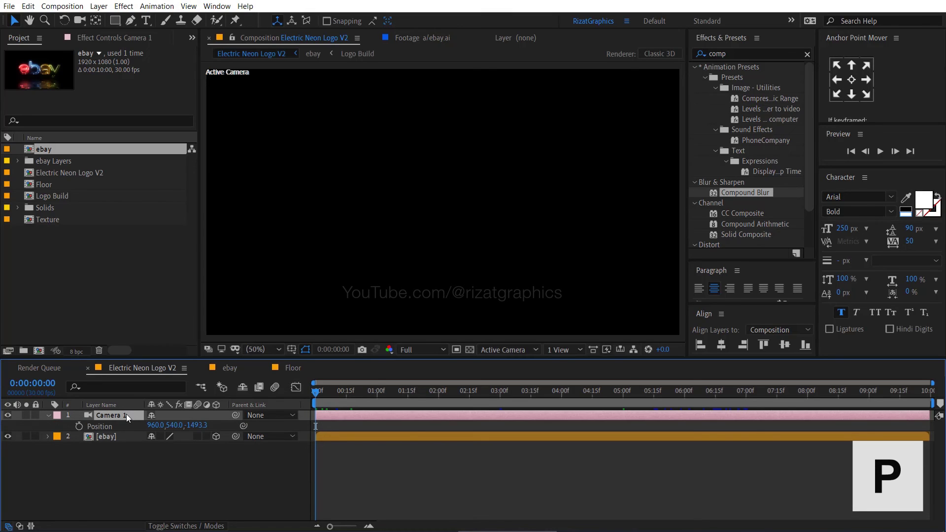
{"action": "left_click", "coordinate": [192, 425]}
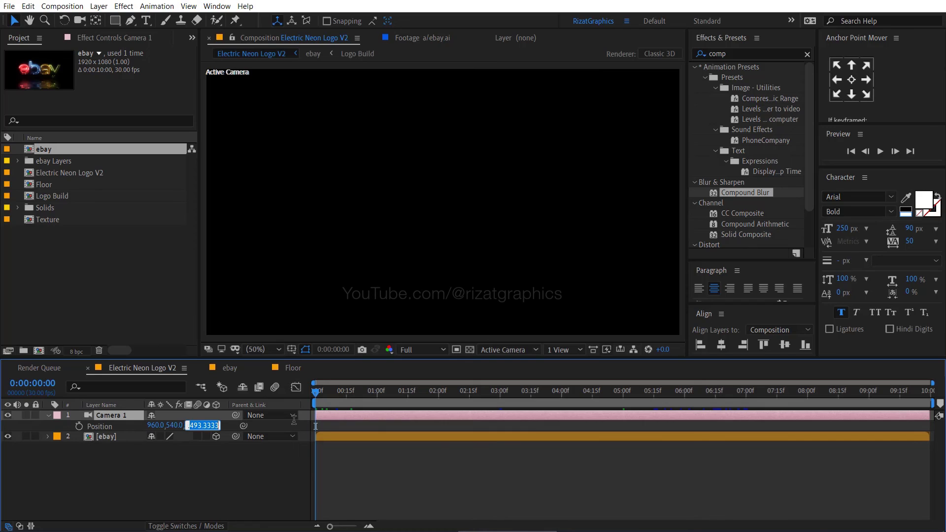
{"action": "type", "text": "-1500"}
{"action": "key", "text": "Return"}
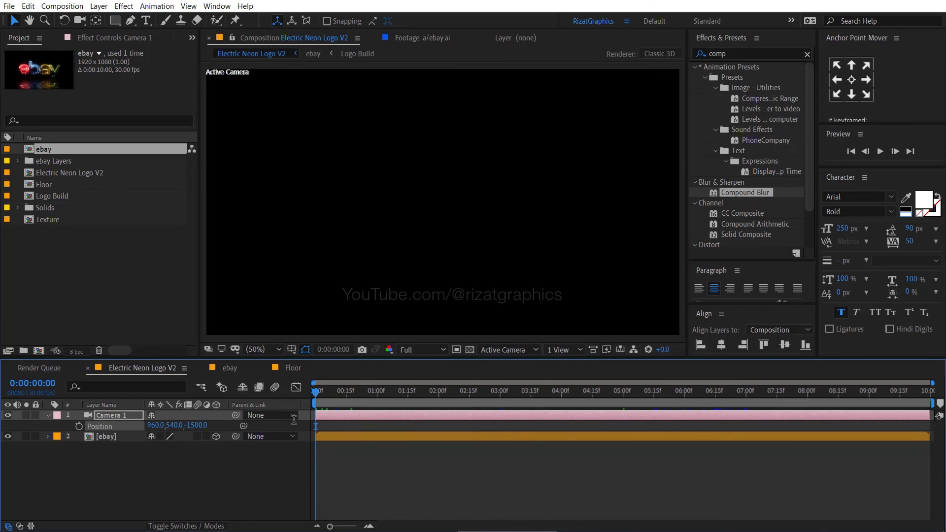
{"action": "left_click", "coordinate": [79, 426]}
- Keyframe the camera Z at -1300 at 7 seconds and preview the push-in
{"action": "left_click", "coordinate": [747, 393]}
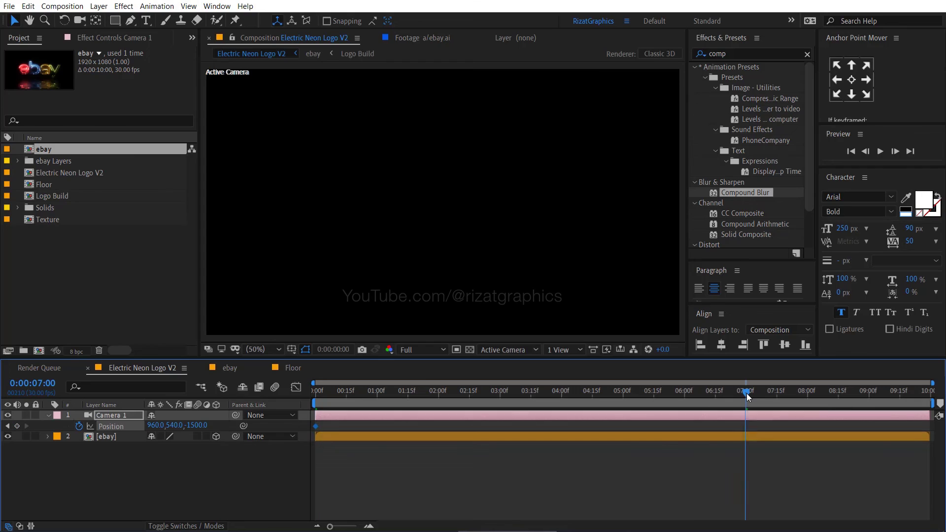
{"action": "left_click", "coordinate": [189, 427]}
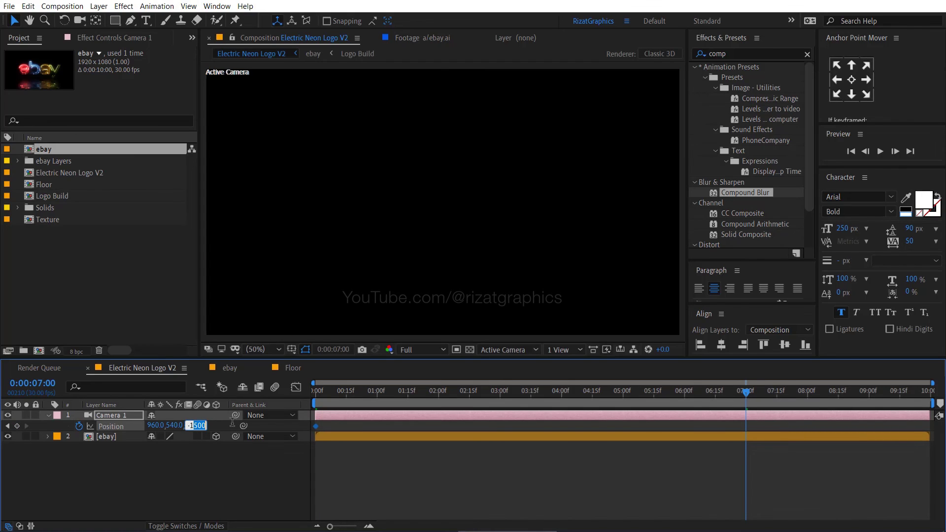
{"action": "type", "text": "-1300"}
{"action": "key", "text": "Return"}
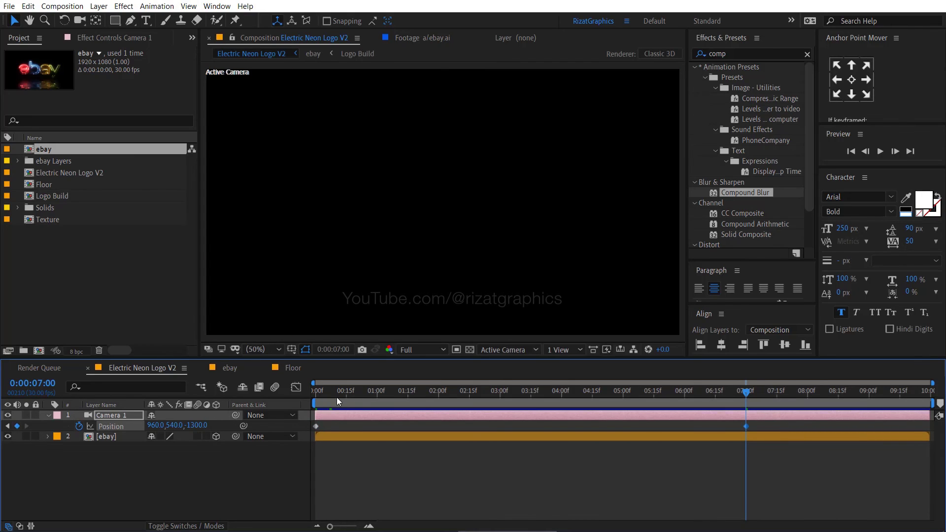
{"action": "left_click_drag", "start_coordinate": [336, 395], "coordinate": [306, 391]}
{"action": "left_click", "coordinate": [880, 151]}
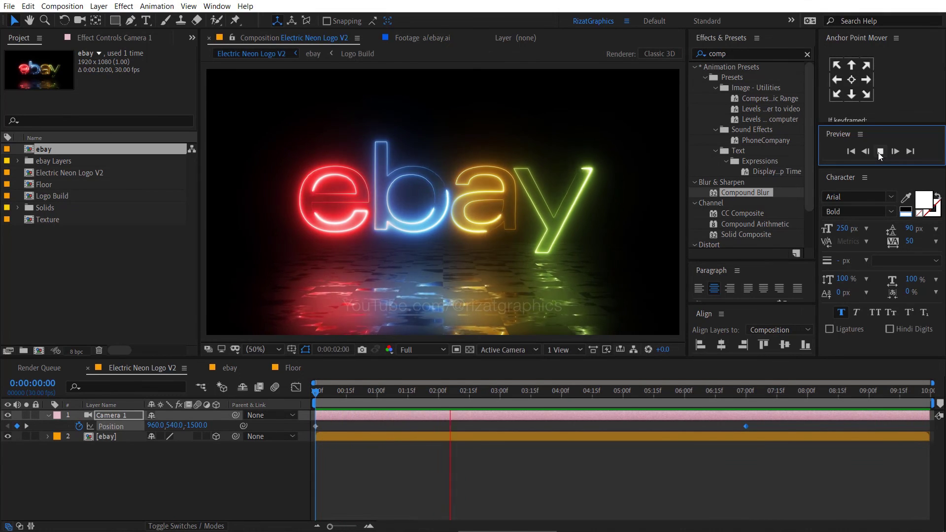
{"action": "left_click", "coordinate": [879, 152]}
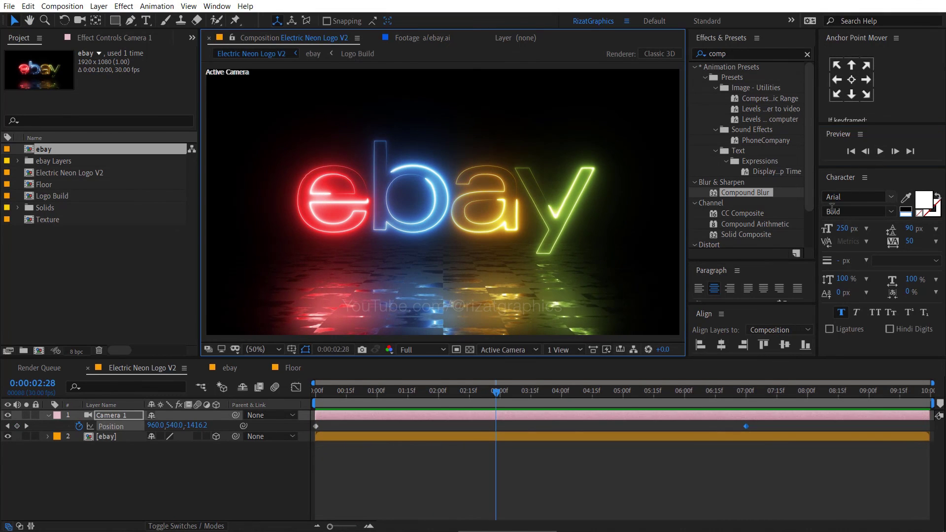
- Open the ebay then Floor compositions and add a default Camera 1 to Floor
{"action": "double_click", "coordinate": [131, 436]}
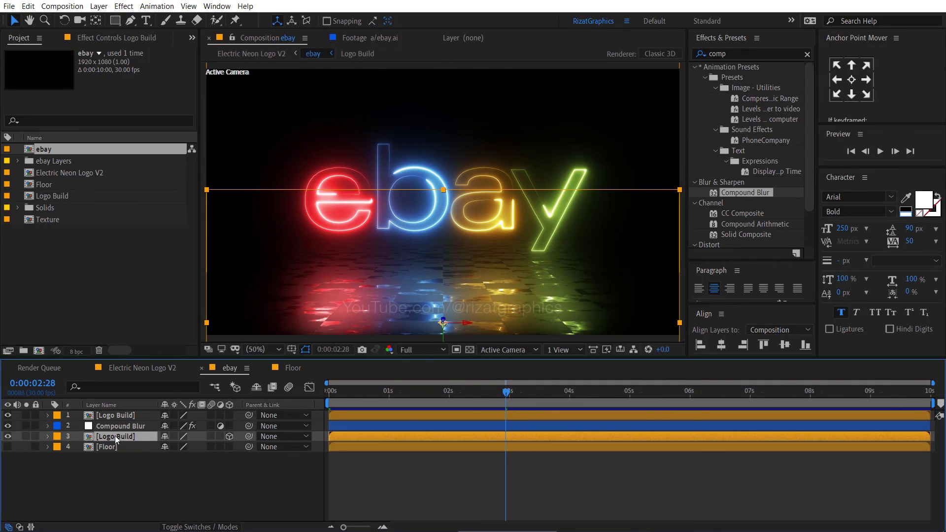
{"action": "double_click", "coordinate": [114, 445]}
{"action": "right_click", "coordinate": [117, 455]}
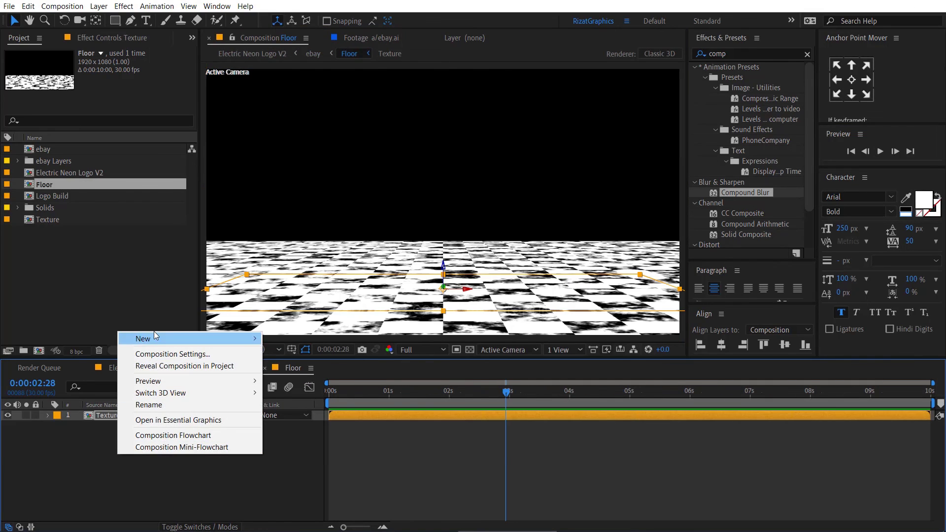
{"action": "mouse_move", "coordinate": [154, 335]}
{"action": "left_click", "coordinate": [325, 392]}
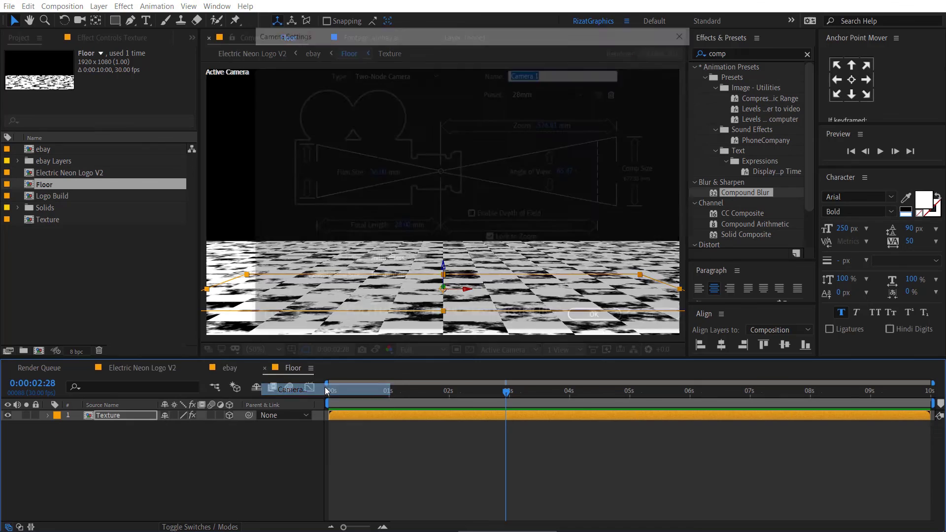
{"action": "key", "text": "Return"}
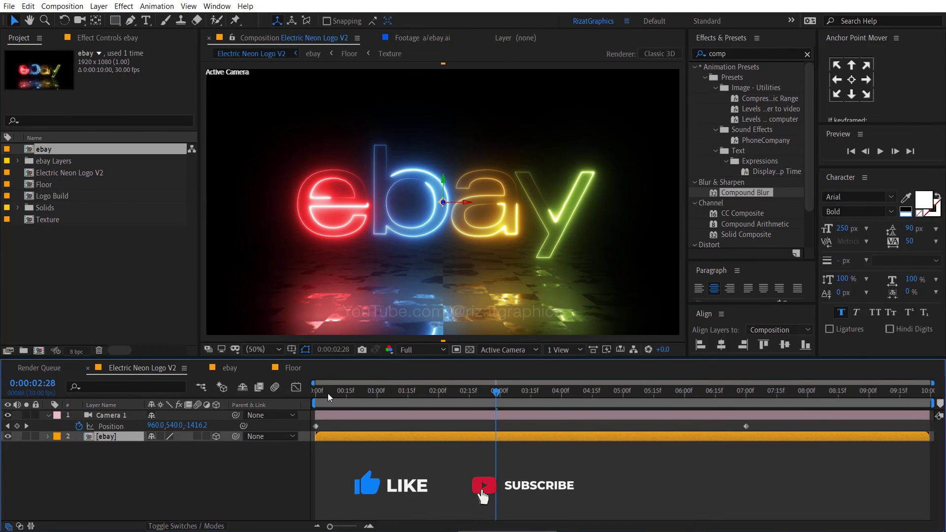
{"action": "left_click_drag", "start_coordinate": [323, 397], "coordinate": [316, 397]}
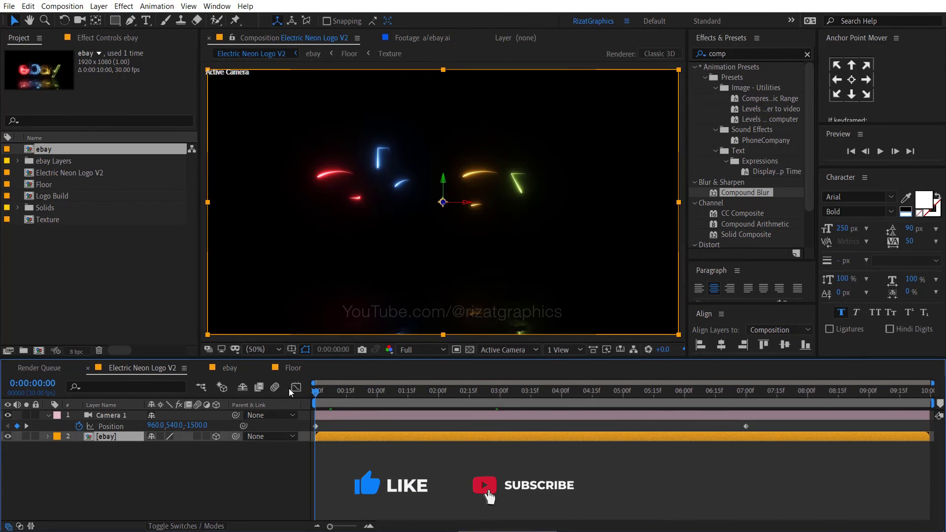
{"action": "left_click", "coordinate": [881, 151]}
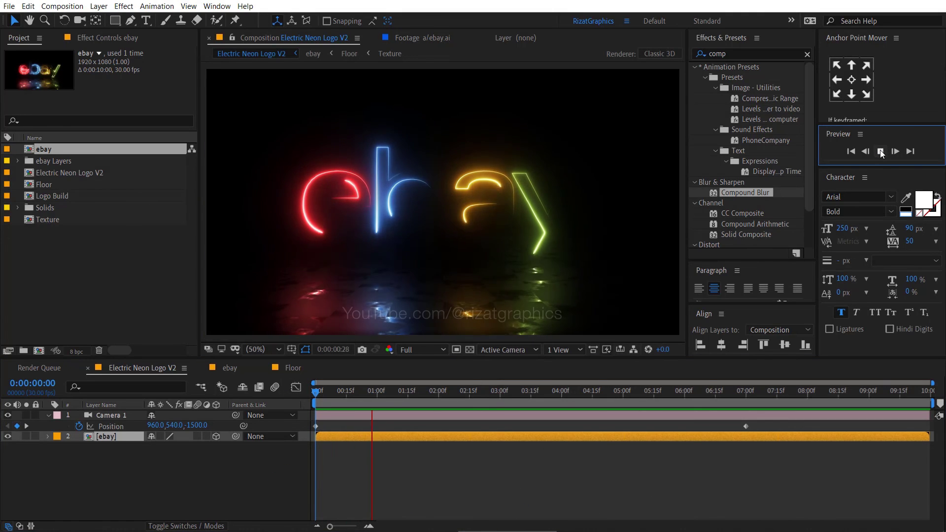